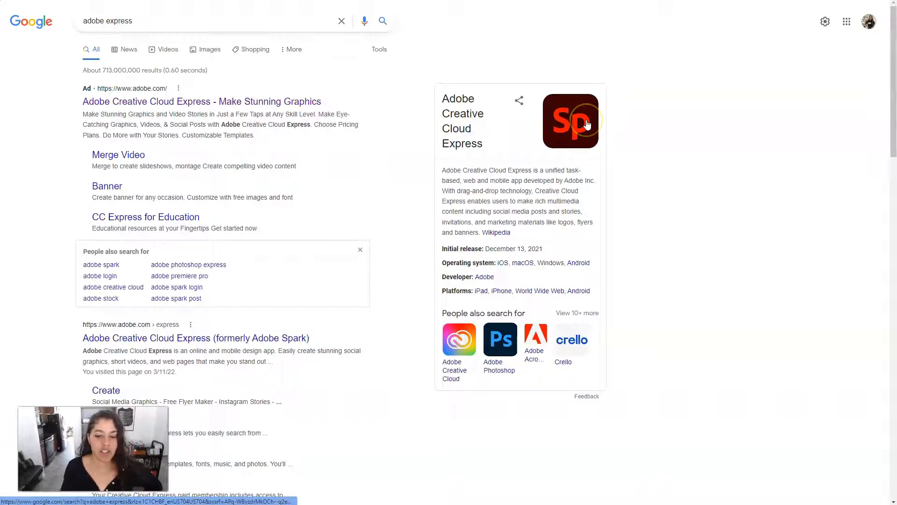
# Step: Open the Adobe Creative Cloud Express site from the Google results and start the free version
pyautogui.click(158, 107)
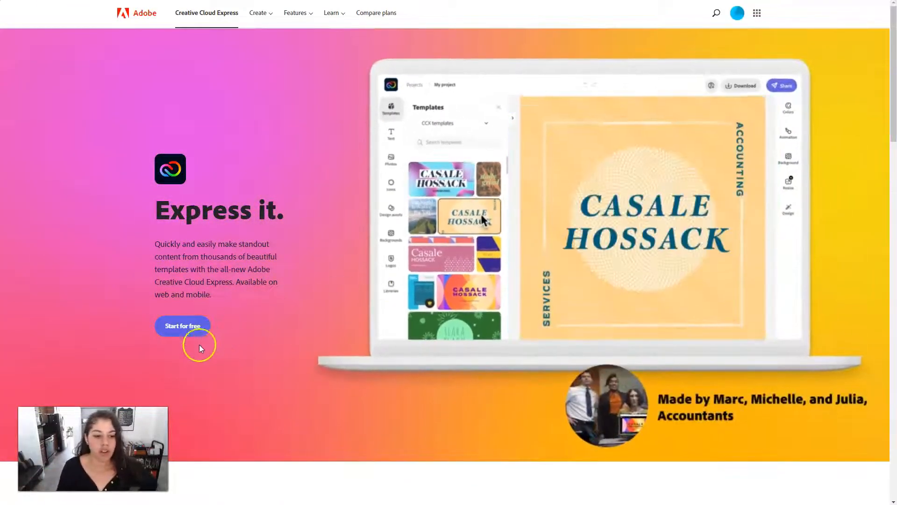
pyautogui.click(182, 327)
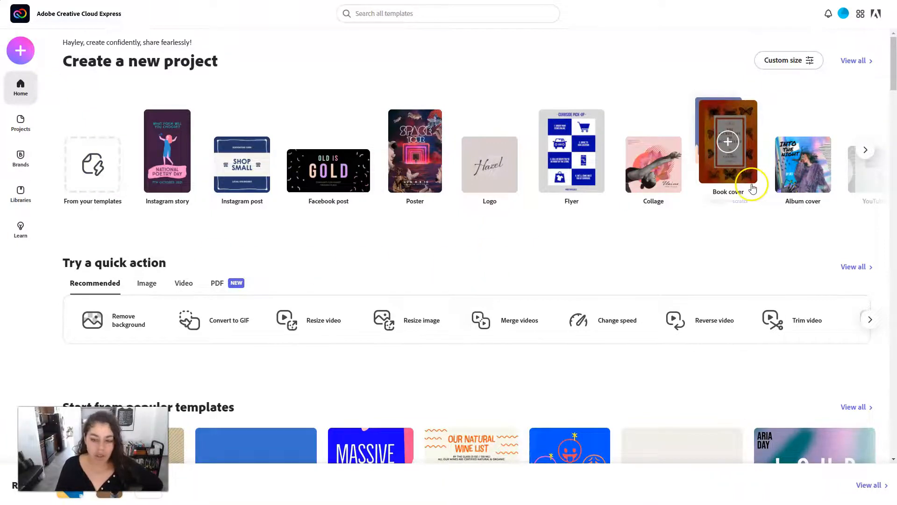
# Step: Look through the home page's project types, popular templates and the full row of recommended quick actions
pyautogui.scroll(-4, 478, 292)
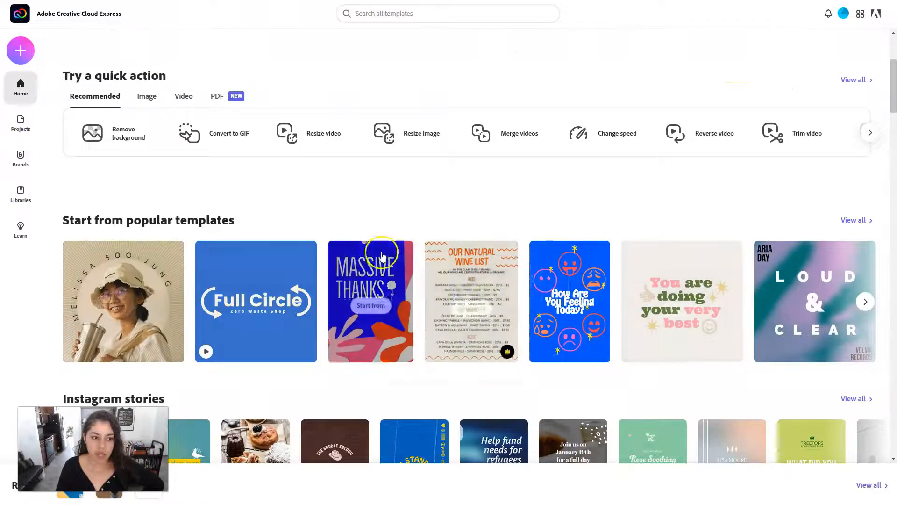
pyautogui.scroll(3, 383, 250)
pyautogui.scroll(1, 393, 223)
pyautogui.scroll(-1, 393, 222)
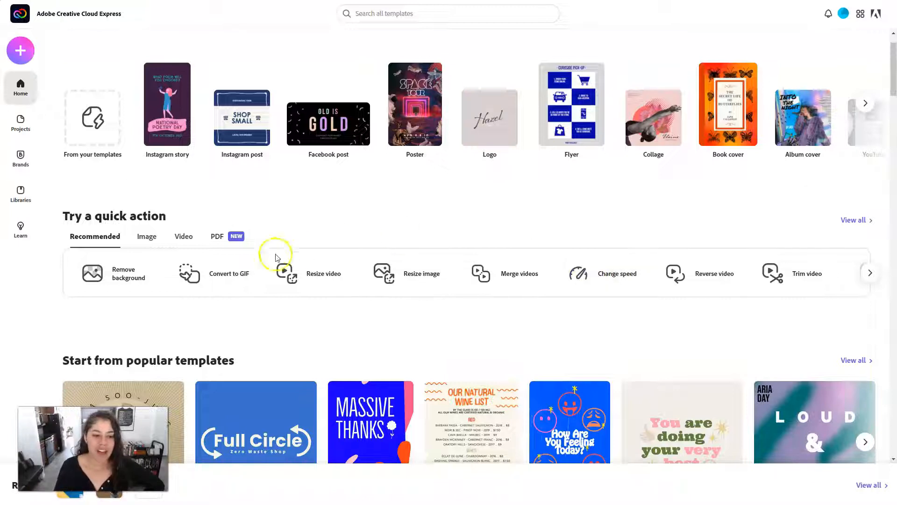
pyautogui.click(588, 277)
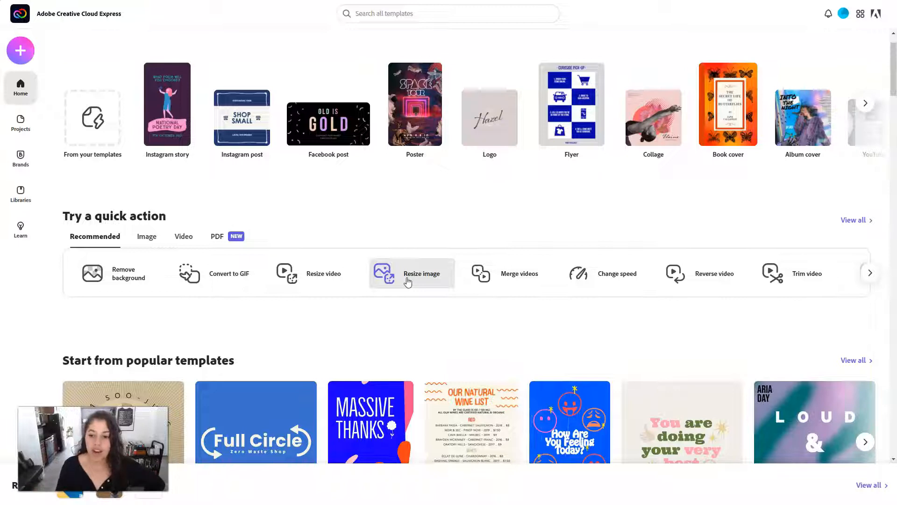
pyautogui.click(870, 272)
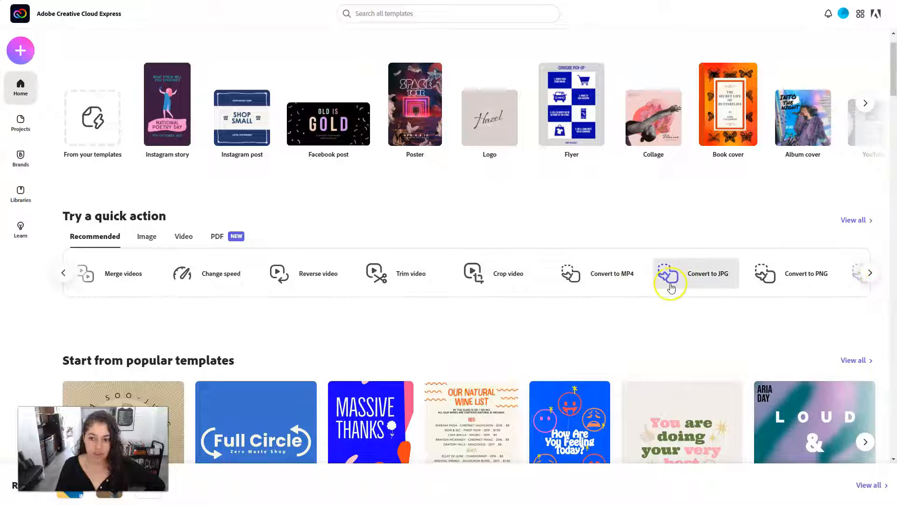
pyautogui.click(64, 273)
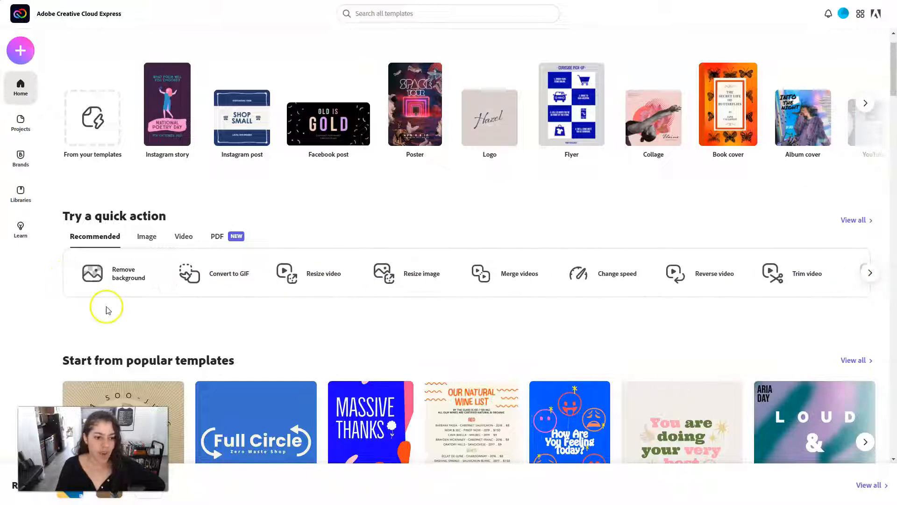
# Step: Run the Remove background quick action on the photo IMG_2081 from the Gatsby pictures folder
pyautogui.click(123, 282)
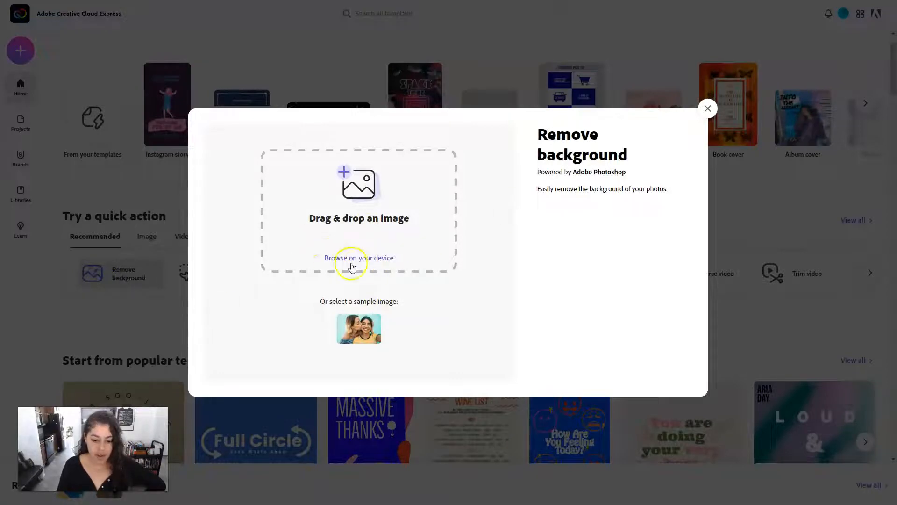
pyautogui.hotkey('alt', 'Tab')
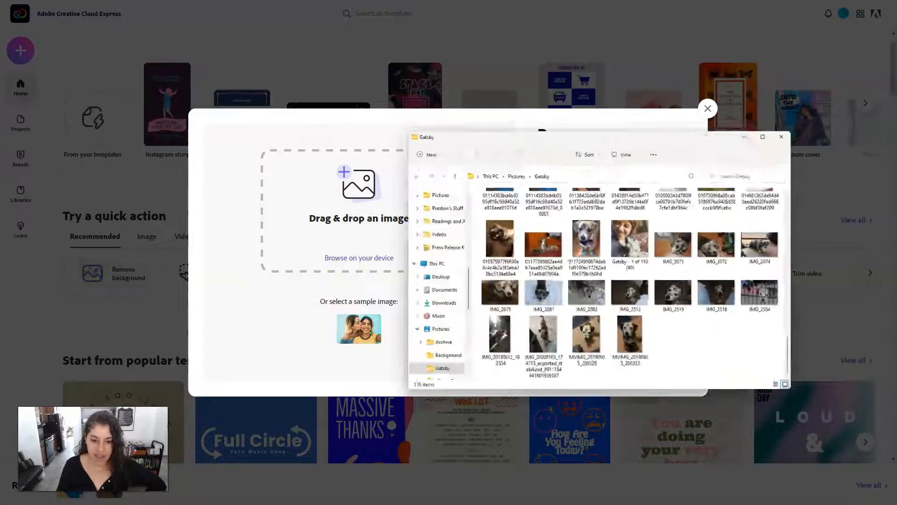
pyautogui.moveTo(644, 81); pyautogui.dragTo(731, 79)
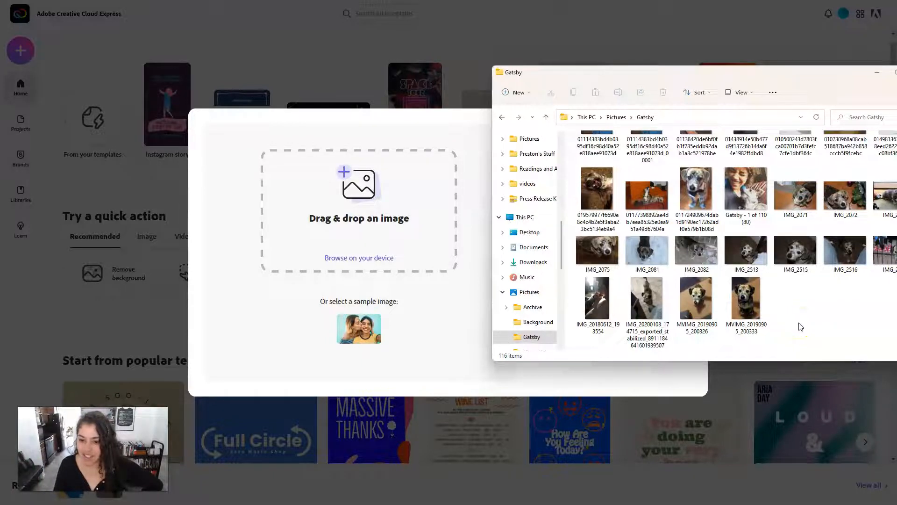
pyautogui.scroll(2, 801, 326)
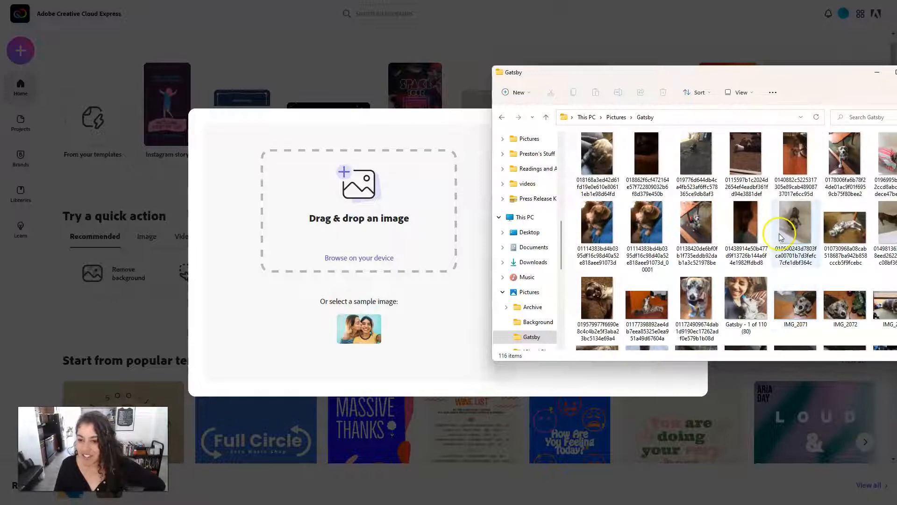
pyautogui.scroll(-2, 778, 233)
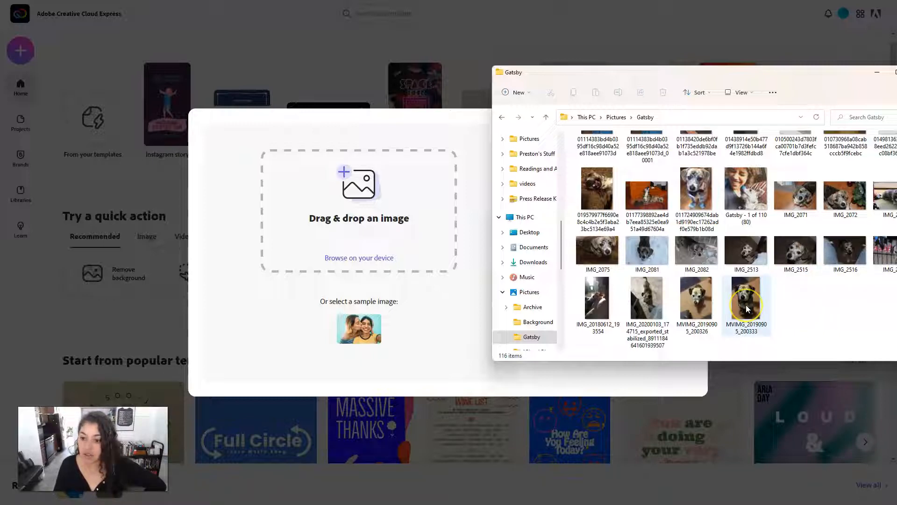
pyautogui.click(597, 256)
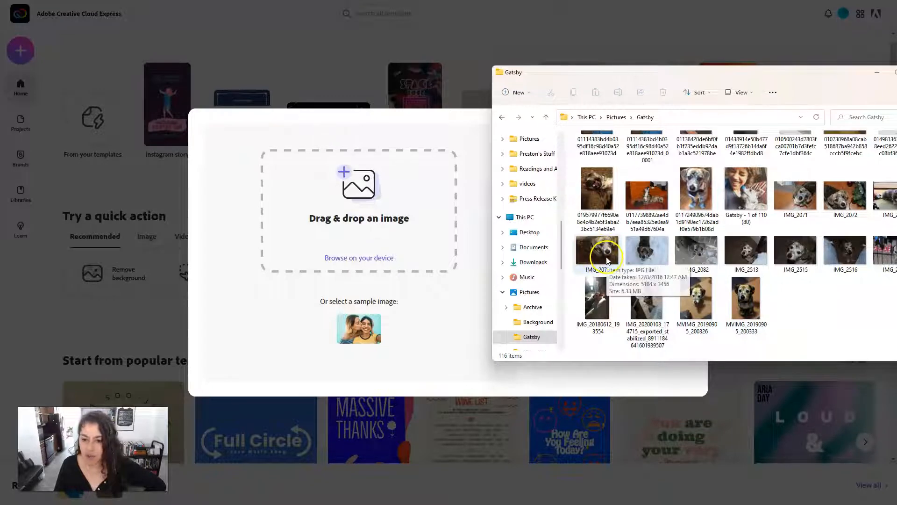
pyautogui.click(635, 261)
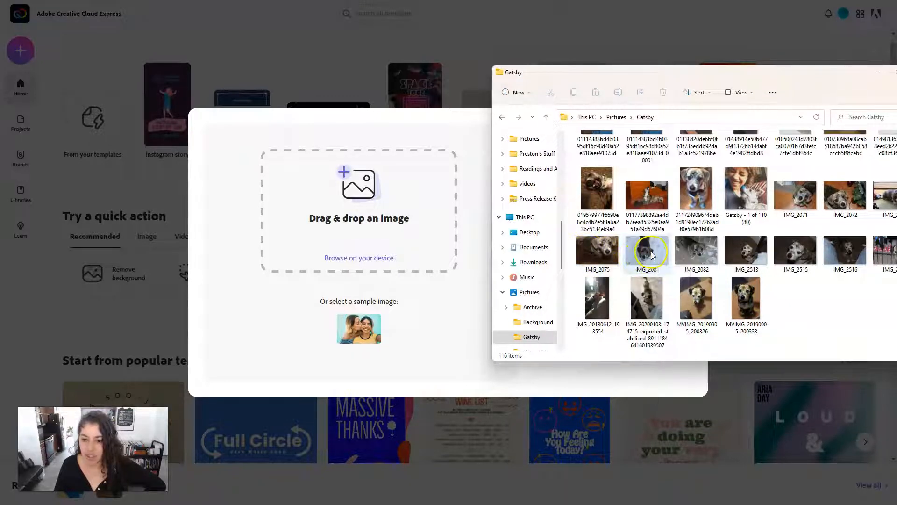
pyautogui.click(656, 253)
pyautogui.moveTo(655, 253); pyautogui.dragTo(360, 239)
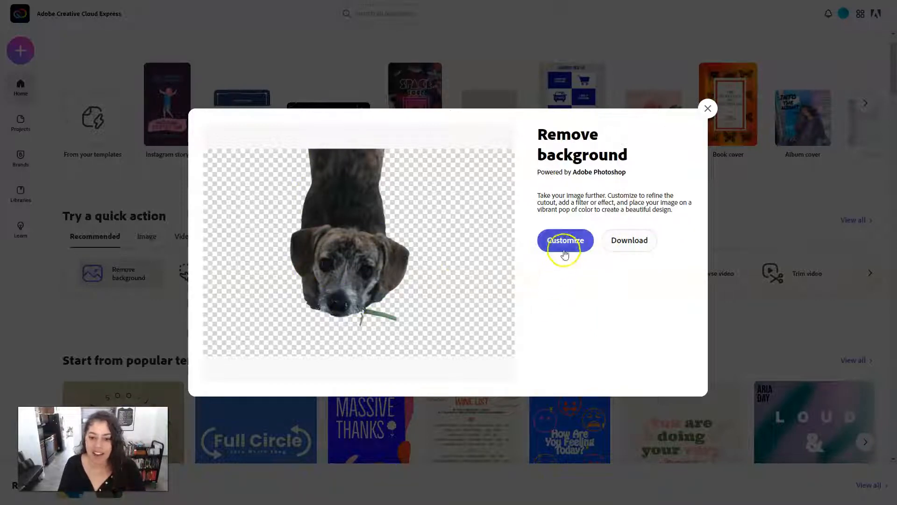
# Step: Download the cutout image and return to the home page
pyautogui.click(621, 247)
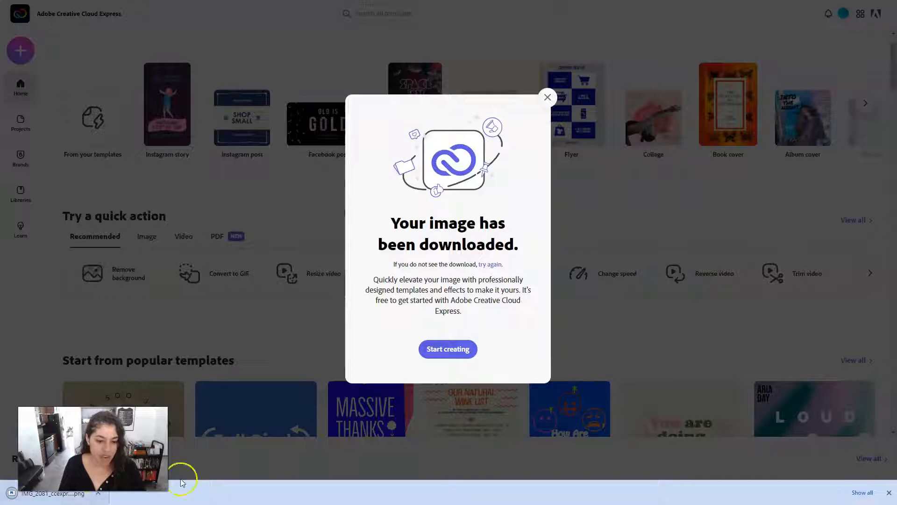
pyautogui.click(548, 98)
pyautogui.moveTo(245, 96)
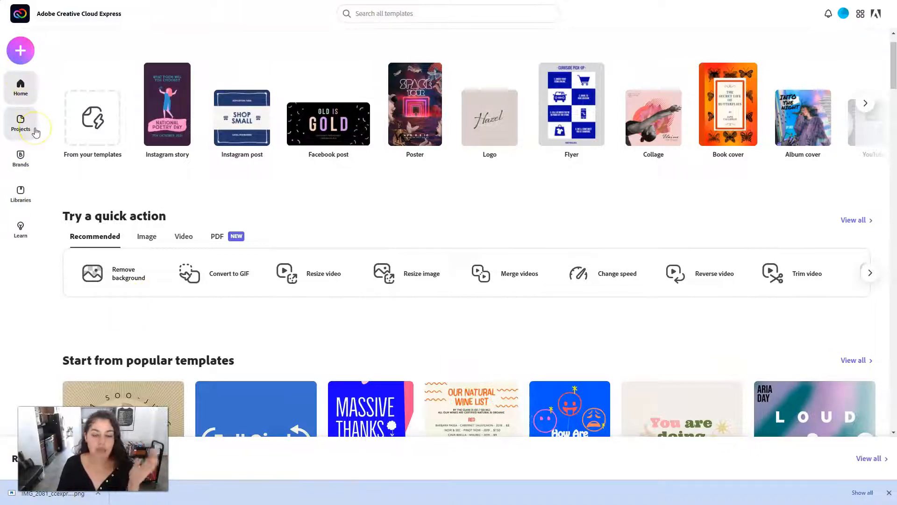
# Step: Open the Brands section and examine the logo, font and color palette downloads on the University of Northern Colorado Brand Tools page
pyautogui.click(20, 158)
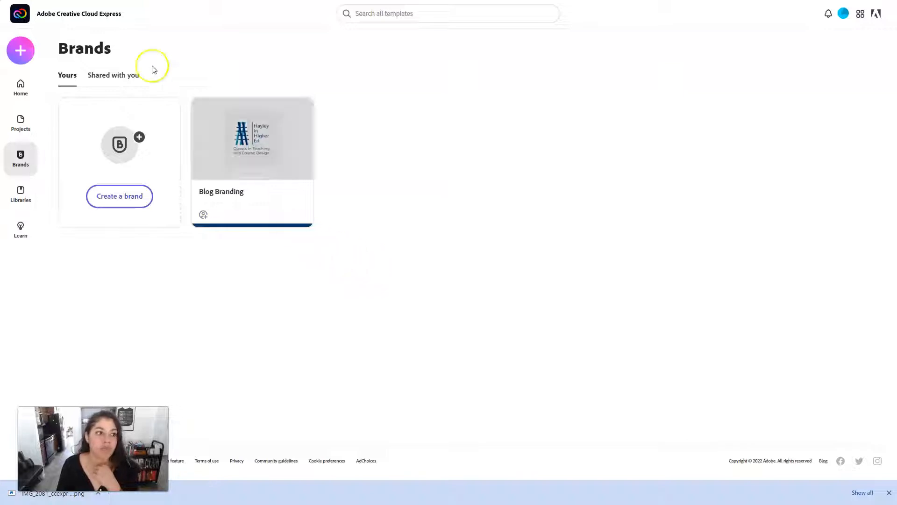
pyautogui.hotkey('ctrl', 'Tab')
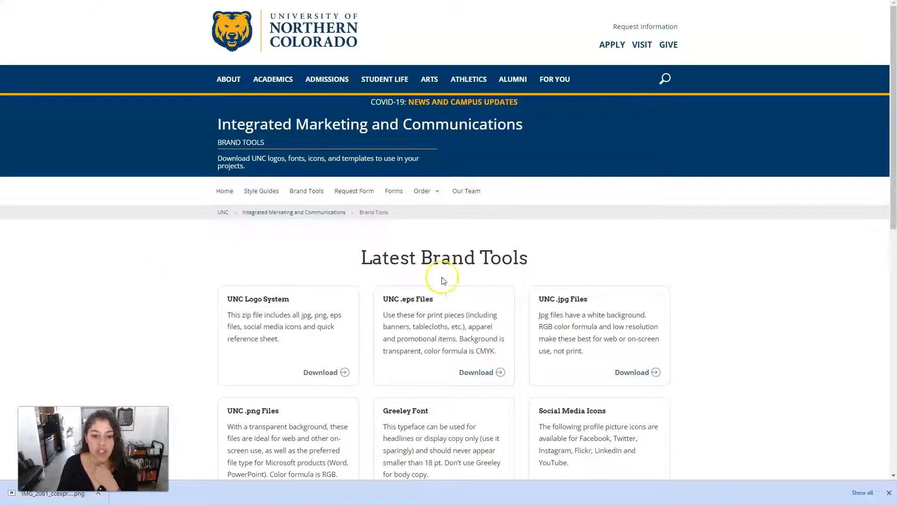
pyautogui.moveTo(362, 256); pyautogui.dragTo(517, 267)
pyautogui.click(551, 267)
pyautogui.scroll(-4, 552, 266)
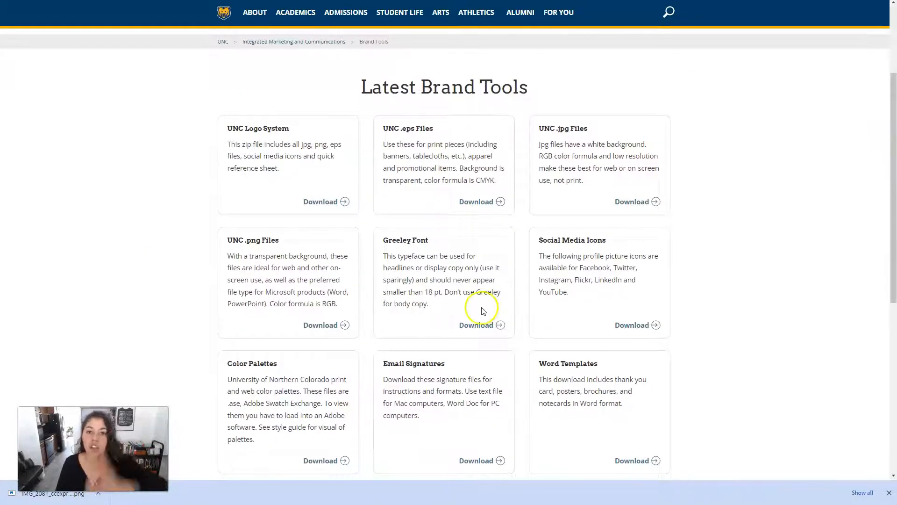
pyautogui.scroll(-2, 462, 303)
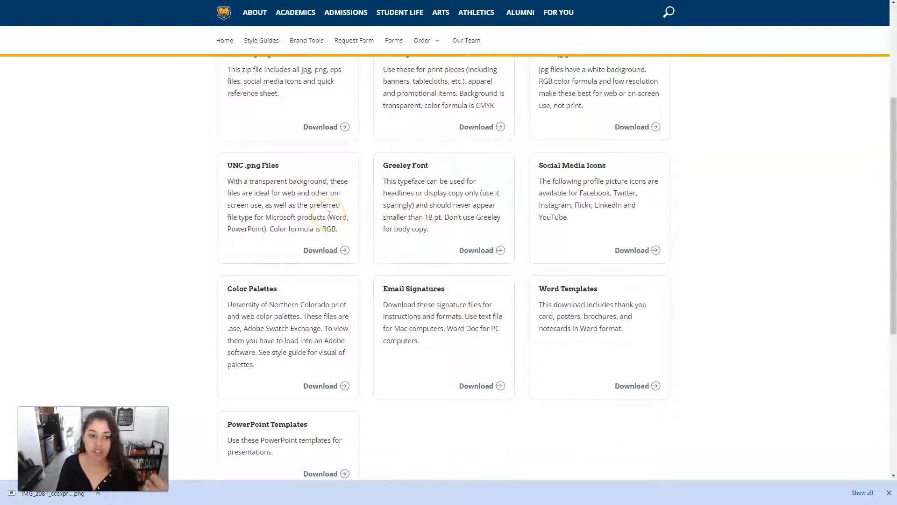
pyautogui.scroll(-2, 273, 273)
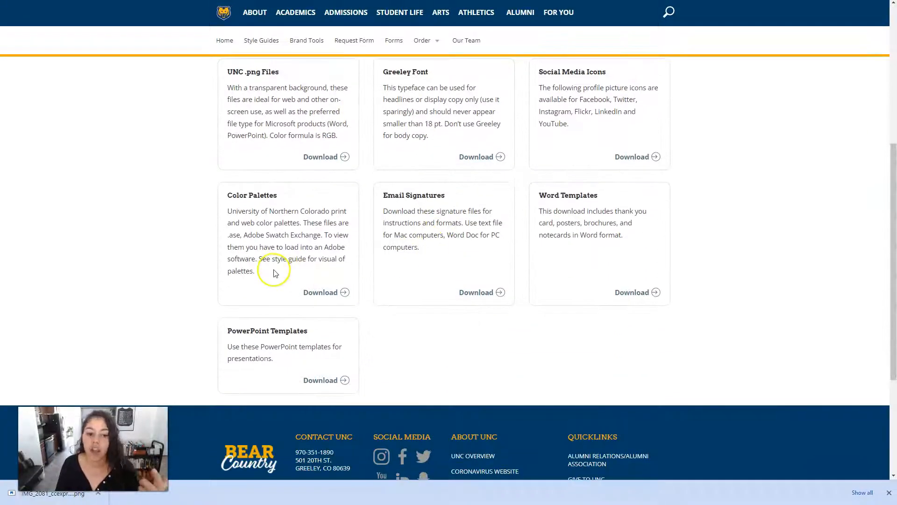
pyautogui.scroll(7, 275, 273)
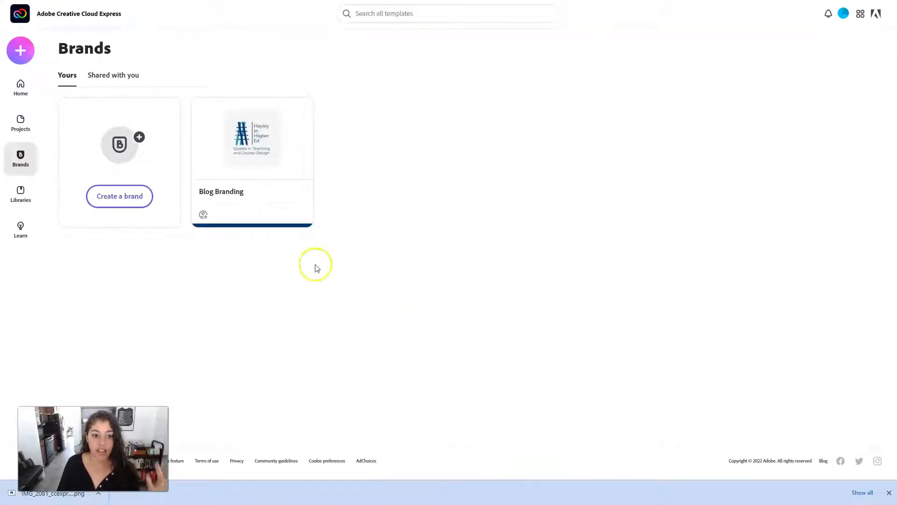
# Step: Open the Blog Branding brand
pyautogui.moveTo(264, 163)
pyautogui.click(253, 138)
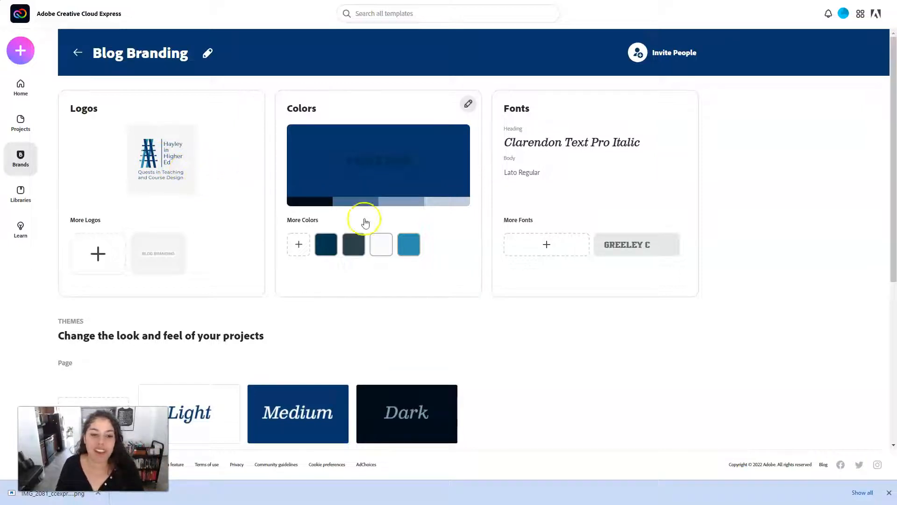
# Step: Try an additional brand color with hex 013C65, shift it to #2F556F in the color picker, and discard it
pyautogui.click(297, 242)
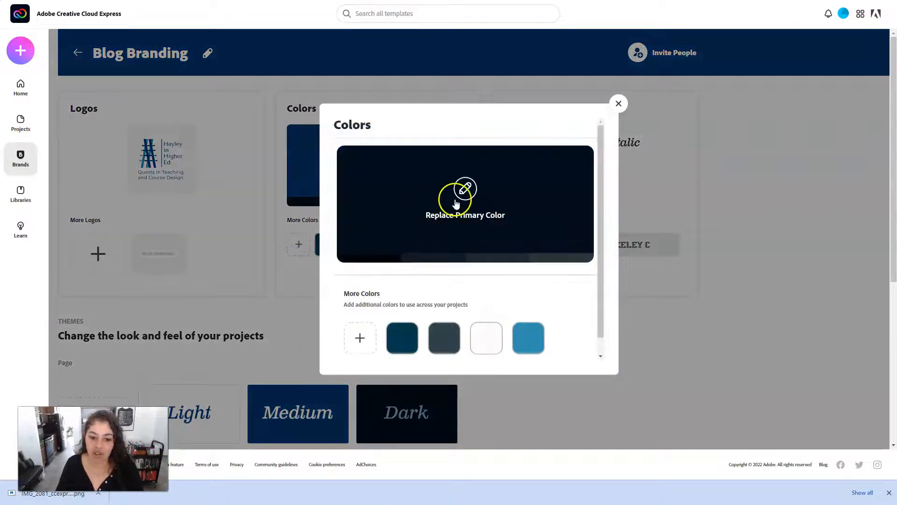
pyautogui.click(359, 351)
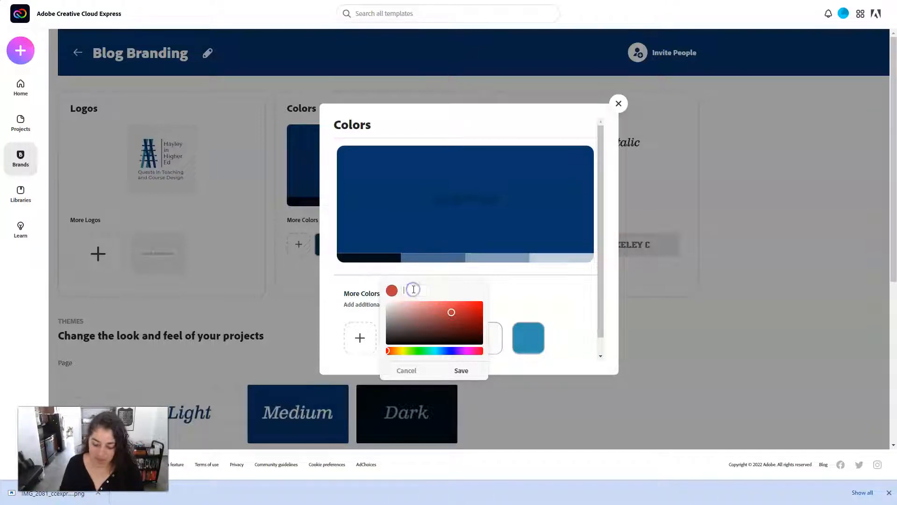
pyautogui.write('165')
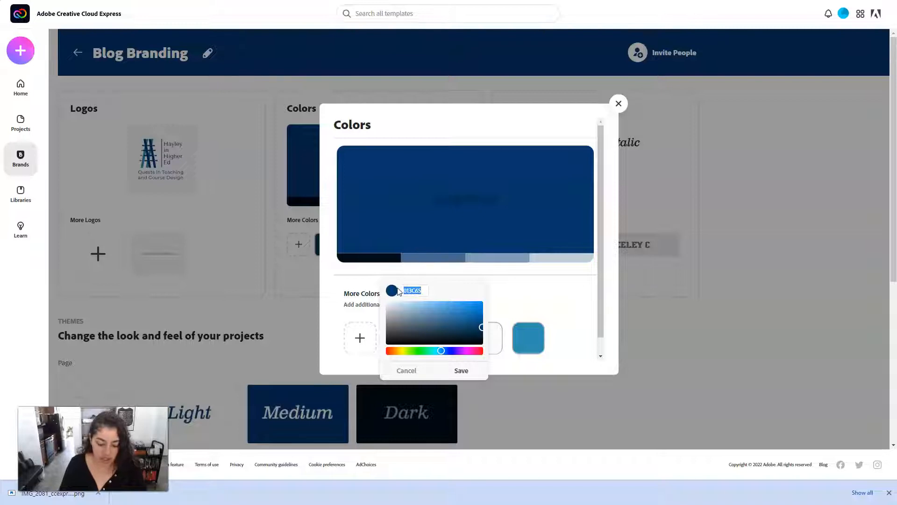
pyautogui.click(481, 328)
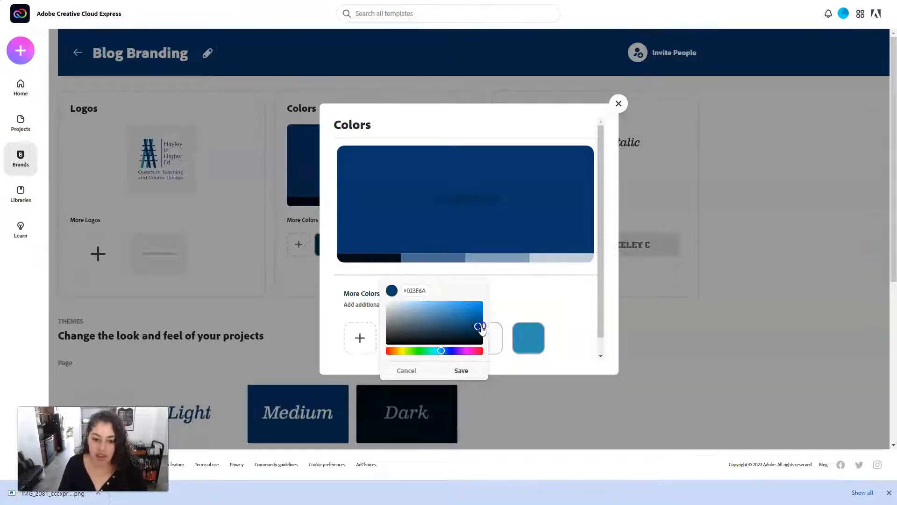
pyautogui.moveTo(397, 336); pyautogui.dragTo(446, 330)
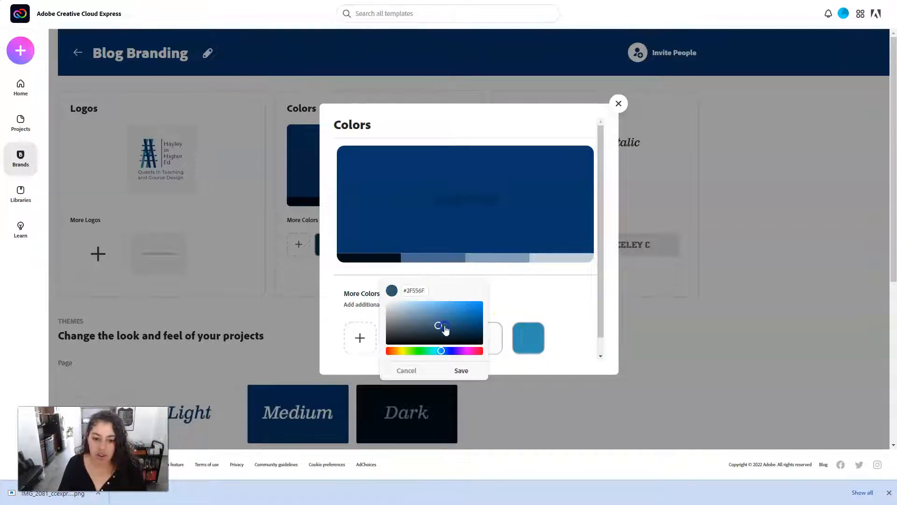
pyautogui.click(413, 369)
pyautogui.click(619, 103)
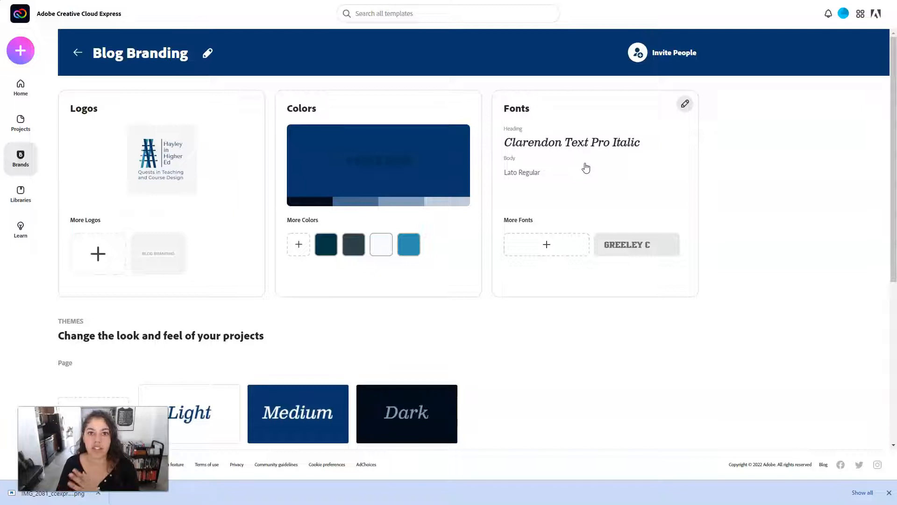
# Step: Review the Blog Branding themes and branded surfaces, and compare with the University of Northern Colorado Brand Tools page
pyautogui.scroll(-4, 568, 327)
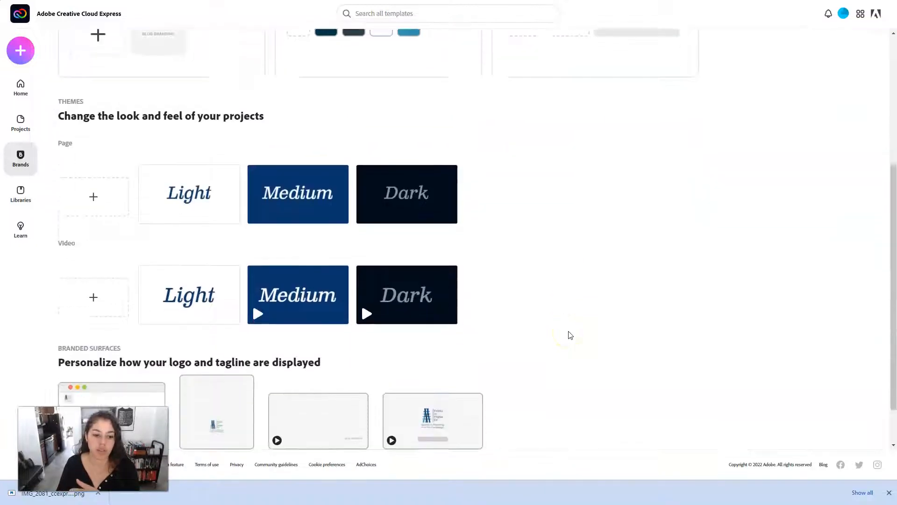
pyautogui.scroll(4, 571, 335)
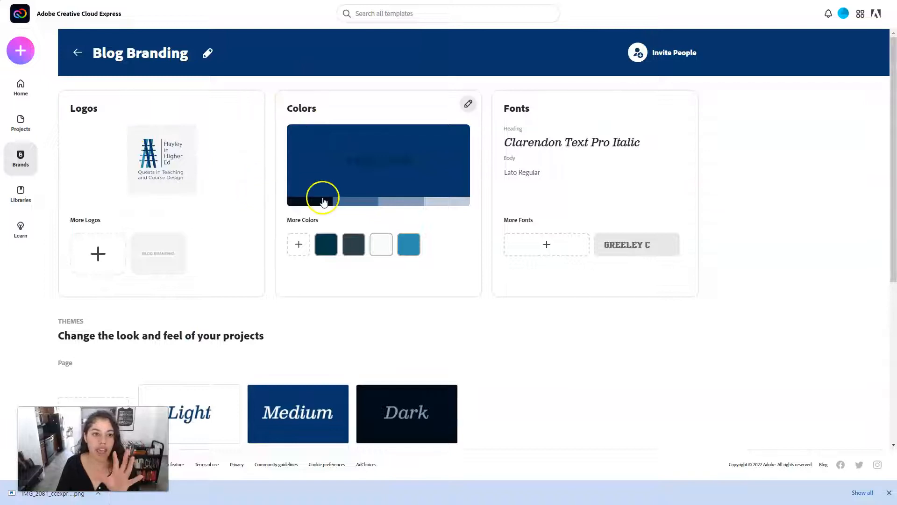
pyautogui.hotkey('ctrl', 'Tab')
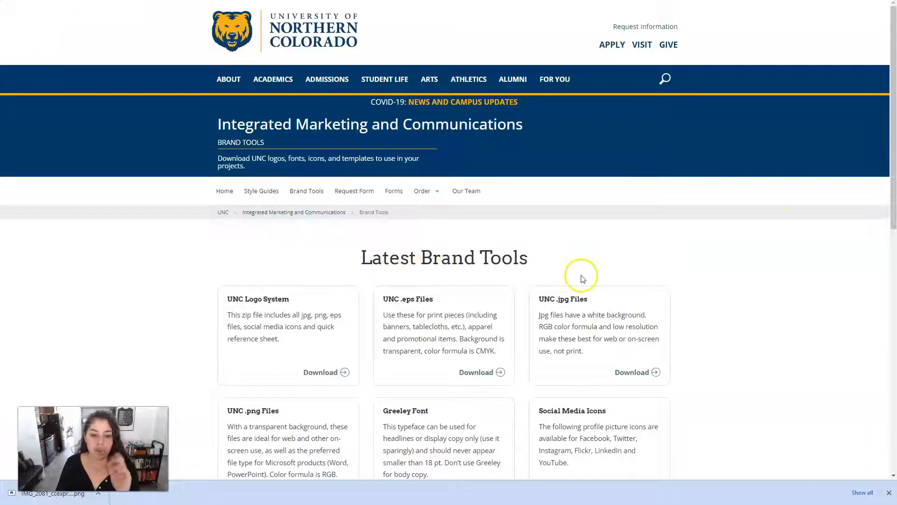
pyautogui.scroll(-2, 581, 277)
pyautogui.scroll(2, 581, 276)
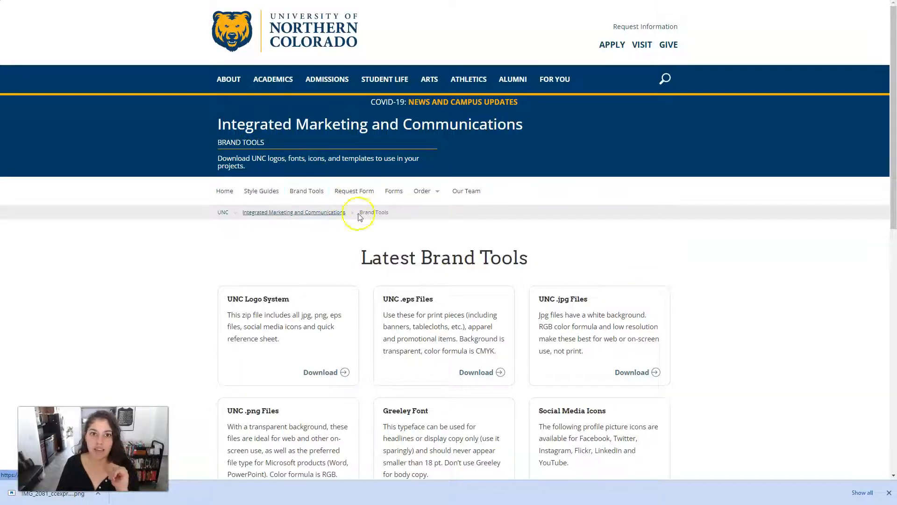
pyautogui.hotkey('ctrl', 'shift', 'Tab')
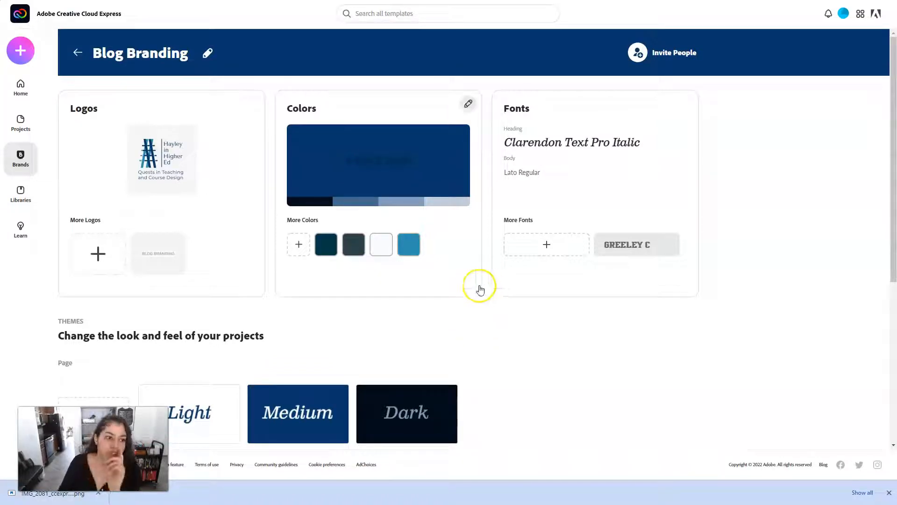
# Step: Open My Library from the Libraries section, skip the introductory tour and show its assets
pyautogui.click(16, 202)
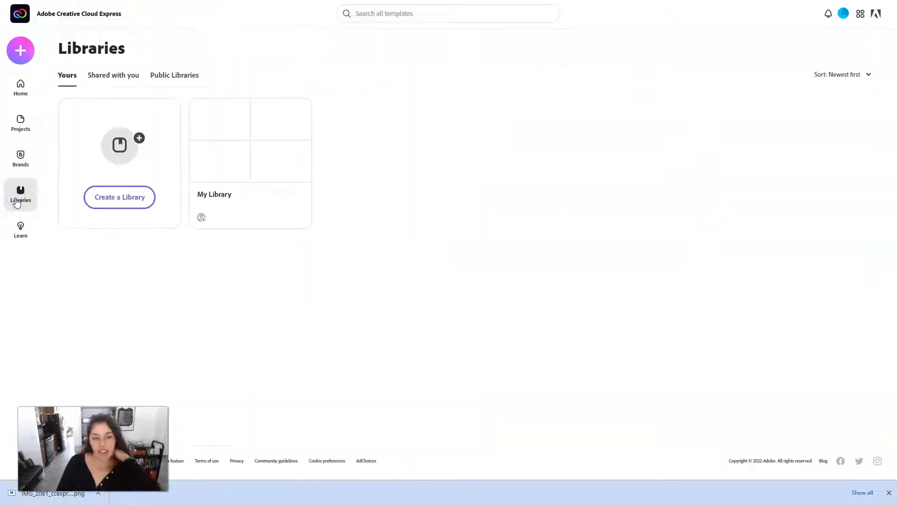
pyautogui.moveTo(237, 146)
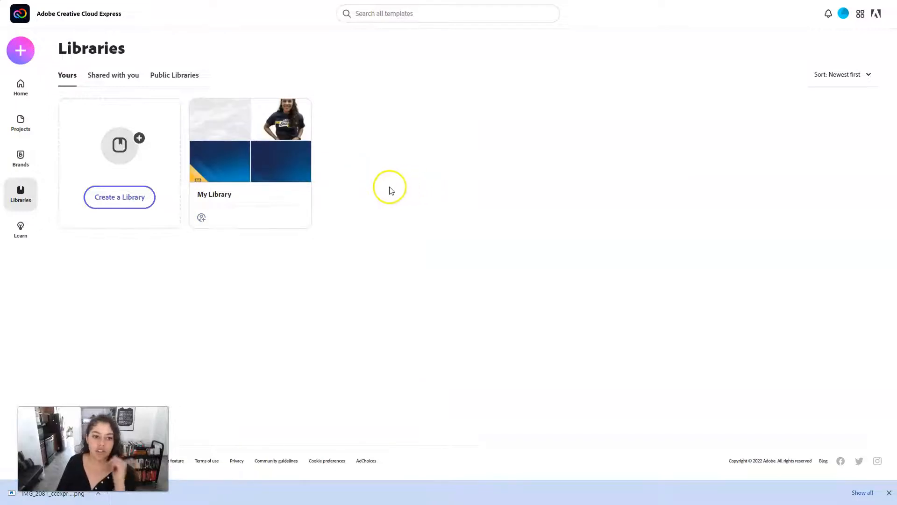
pyautogui.click(250, 139)
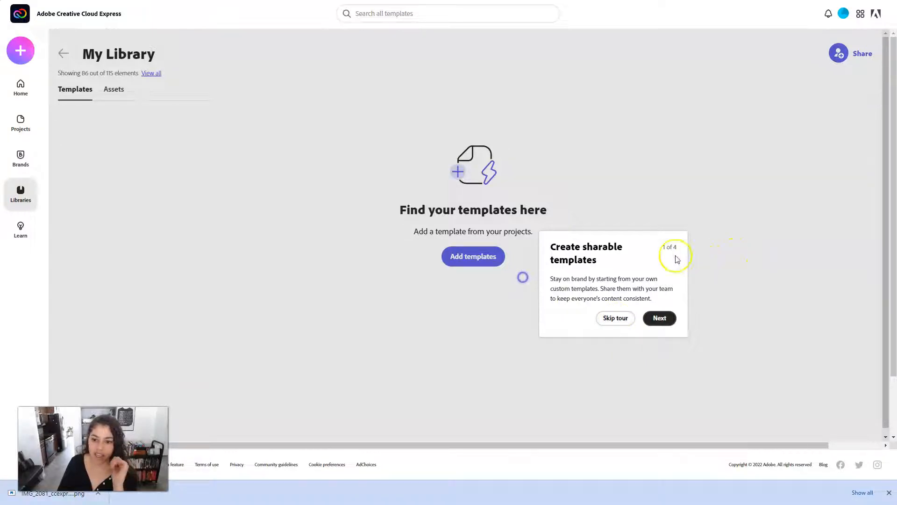
pyautogui.click(611, 317)
pyautogui.click(114, 91)
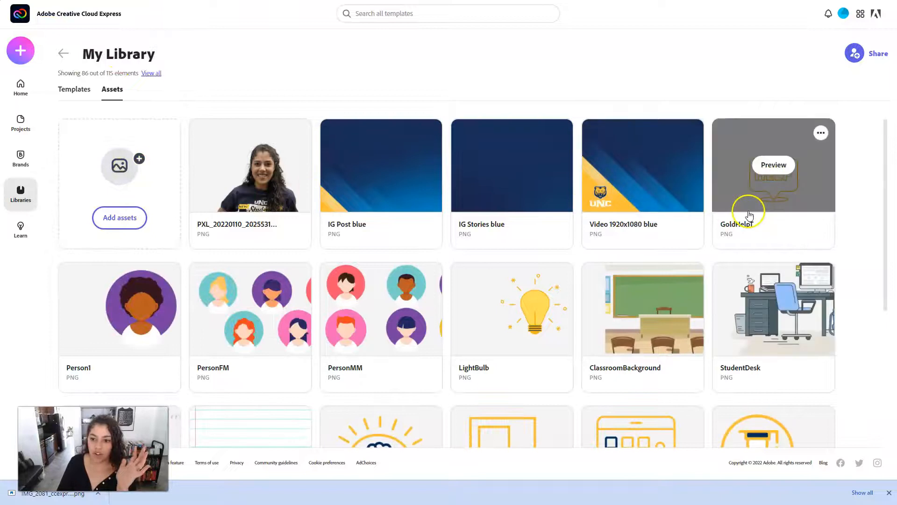
# Step: Look through the My Library assets, including the icons, backgrounds, bear characters, screenshots and university logos
pyautogui.scroll(-5, 750, 215)
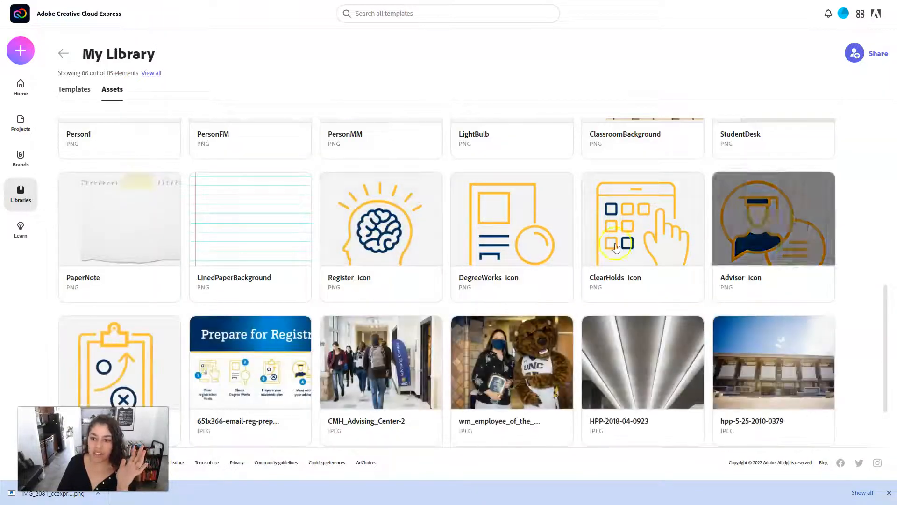
pyautogui.scroll(-4, 667, 326)
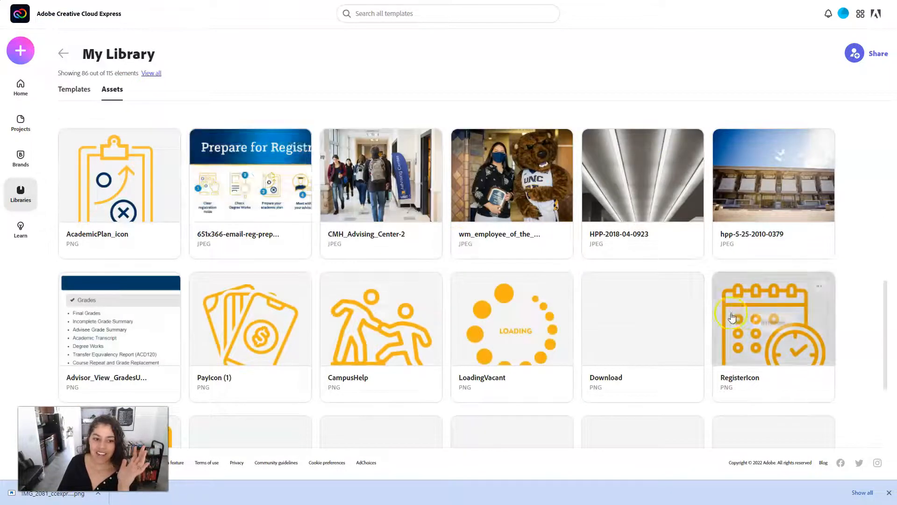
pyautogui.scroll(-9, 732, 318)
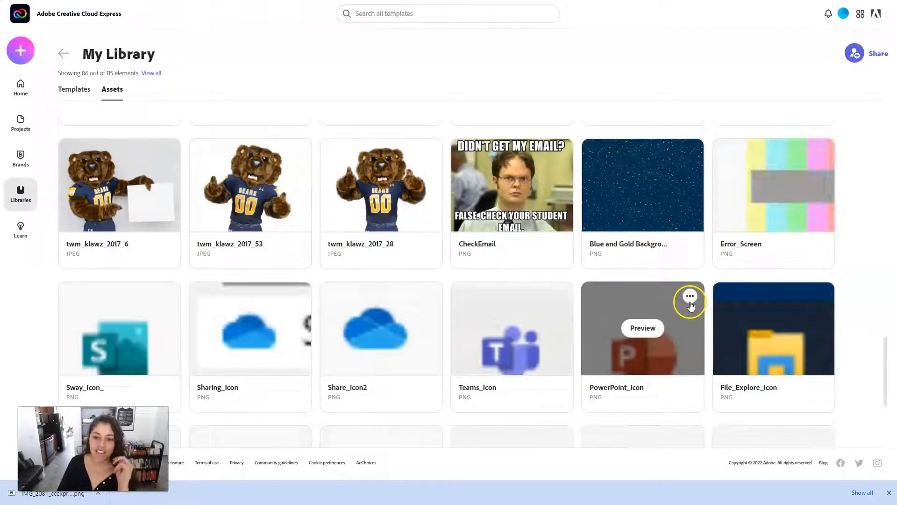
pyautogui.scroll(-5, 691, 306)
pyautogui.scroll(-6, 692, 305)
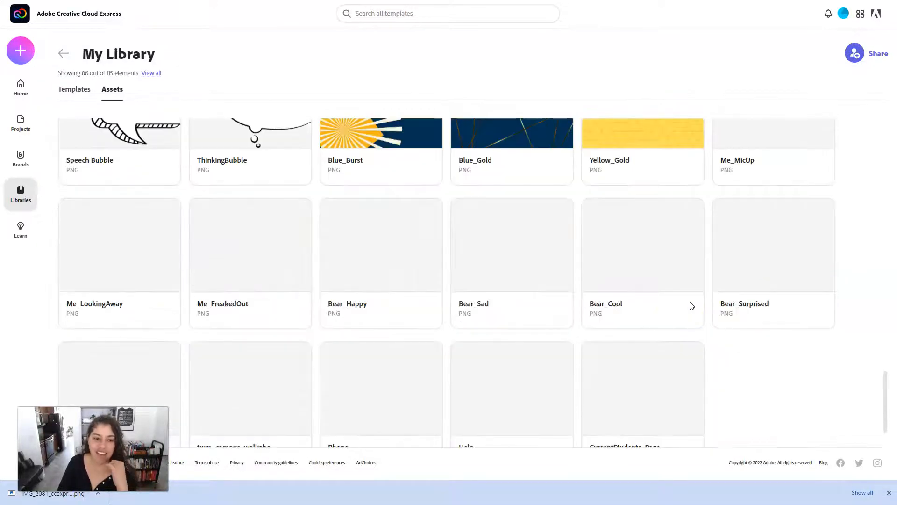
pyautogui.scroll(2, 690, 304)
pyautogui.click(671, 307)
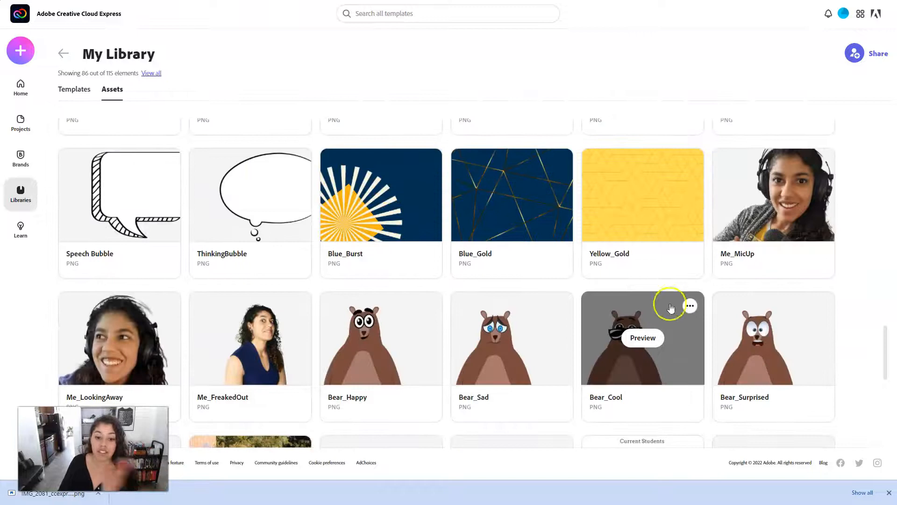
pyautogui.scroll(-1, 671, 308)
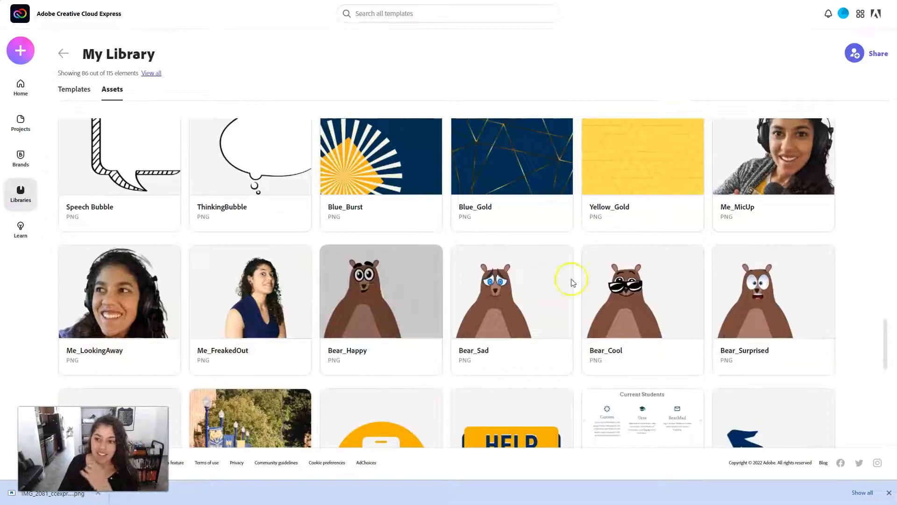
pyautogui.scroll(1, 572, 283)
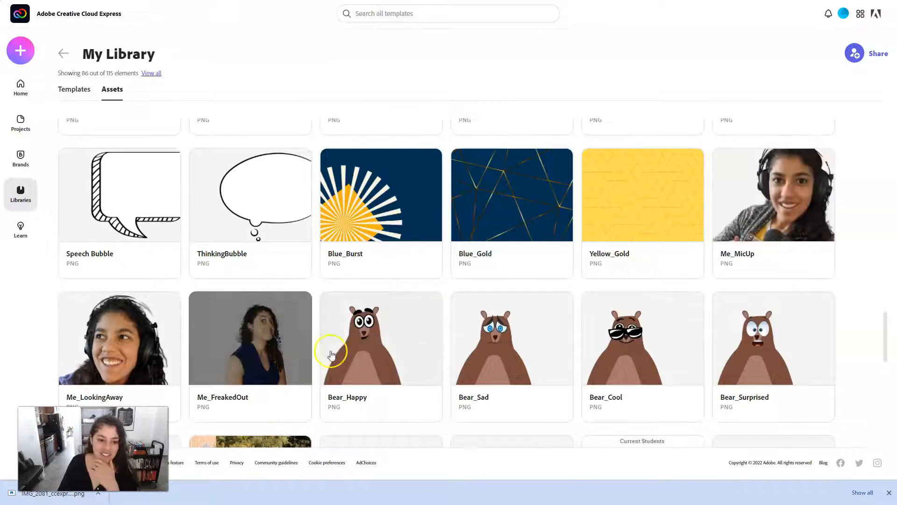
pyautogui.scroll(-5, 615, 298)
pyautogui.scroll(1, 616, 303)
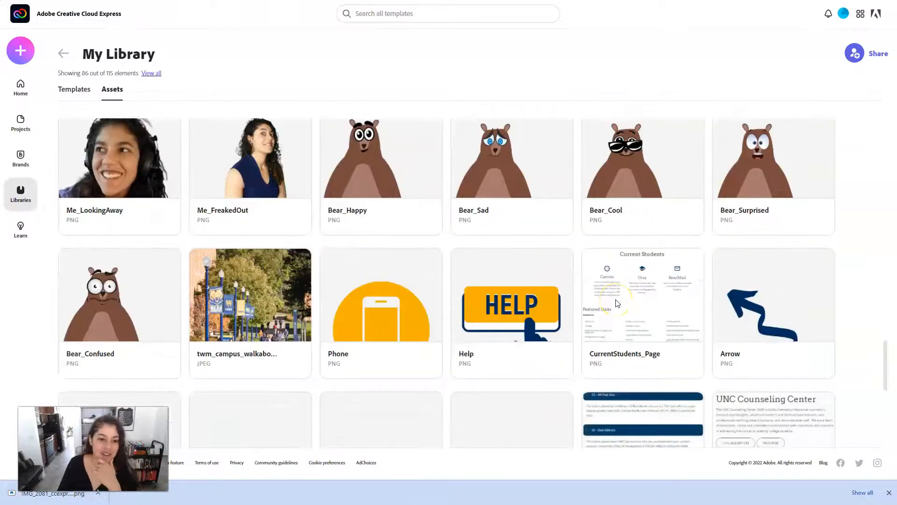
pyautogui.scroll(-6, 615, 303)
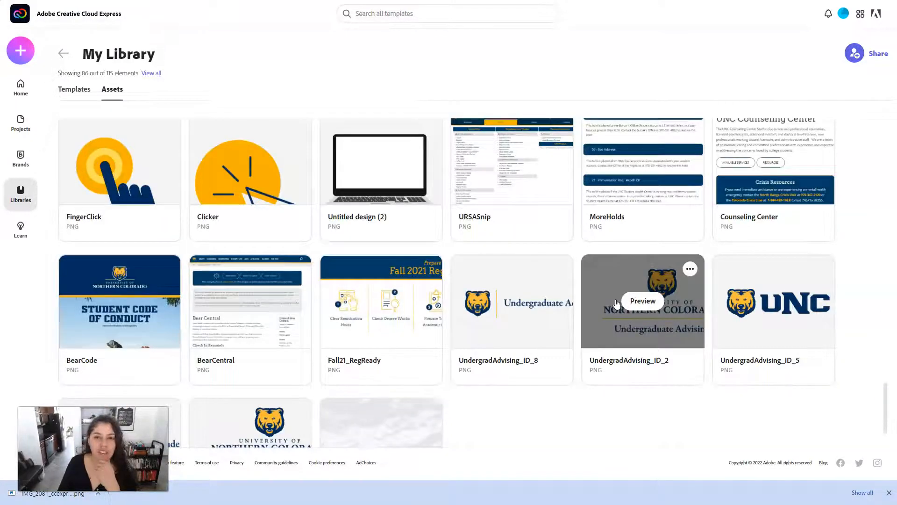
pyautogui.scroll(-2, 616, 303)
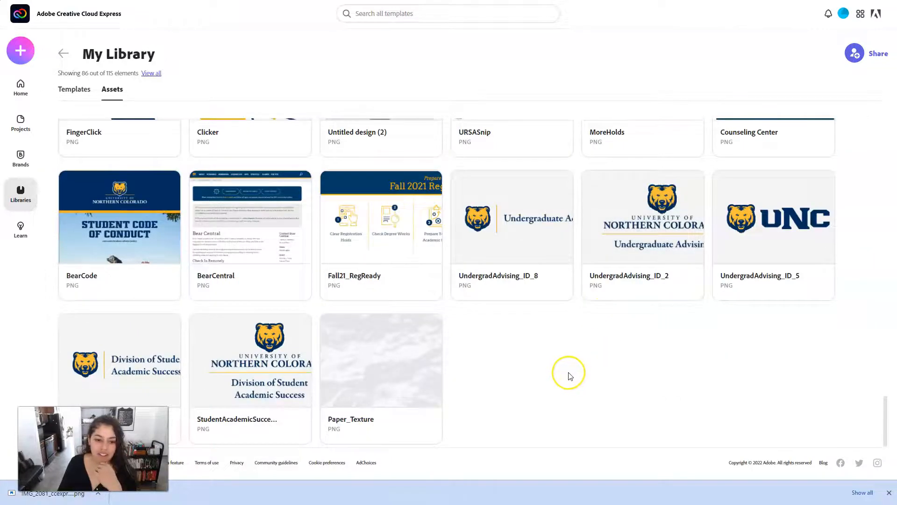
pyautogui.scroll(20, 569, 376)
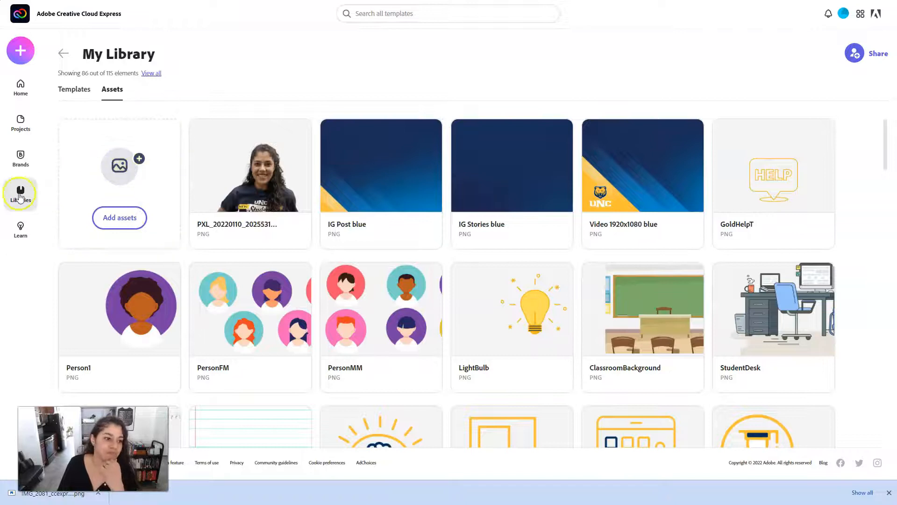
# Step: Look at the Learn page's tutorials and start a new Instagram post project
pyautogui.click(20, 230)
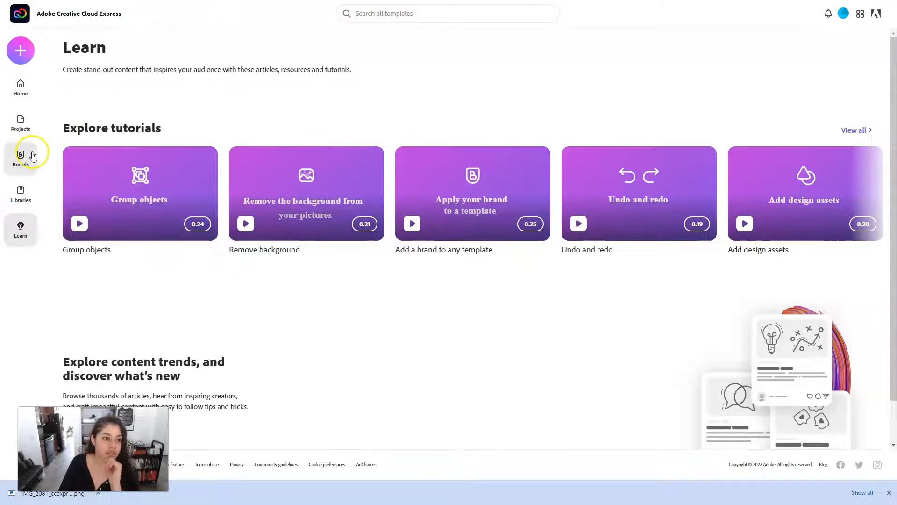
pyautogui.click(14, 52)
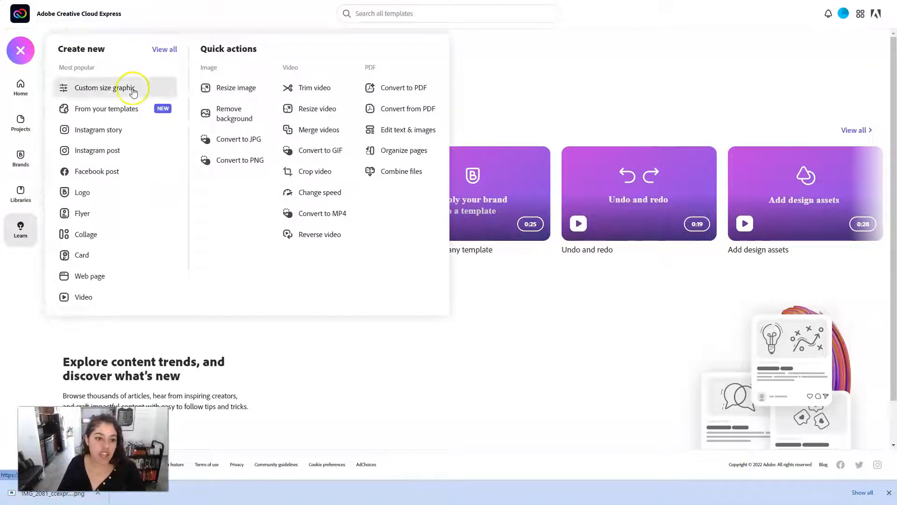
pyautogui.click(99, 154)
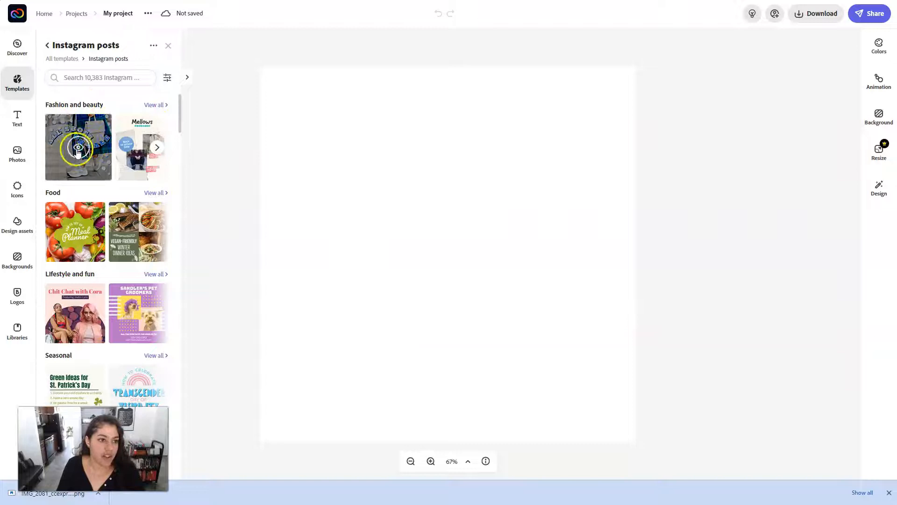
# Step: Browse the Instagram post templates and apply the beauty salon membership card design to the blank canvas
pyautogui.scroll(-1, 112, 185)
pyautogui.scroll(-4, 113, 187)
pyautogui.scroll(-4, 112, 295)
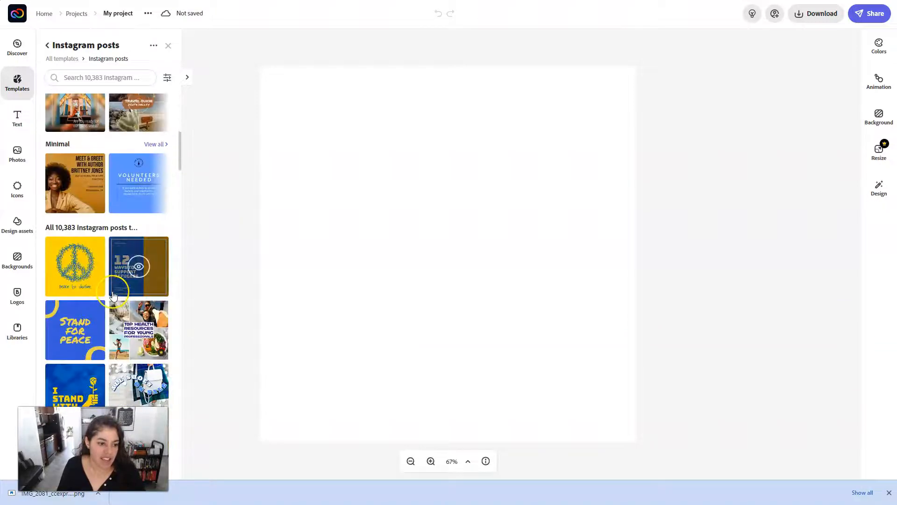
pyautogui.scroll(-3, 113, 295)
pyautogui.scroll(-3, 67, 200)
pyautogui.scroll(-2, 67, 200)
pyautogui.click(140, 197)
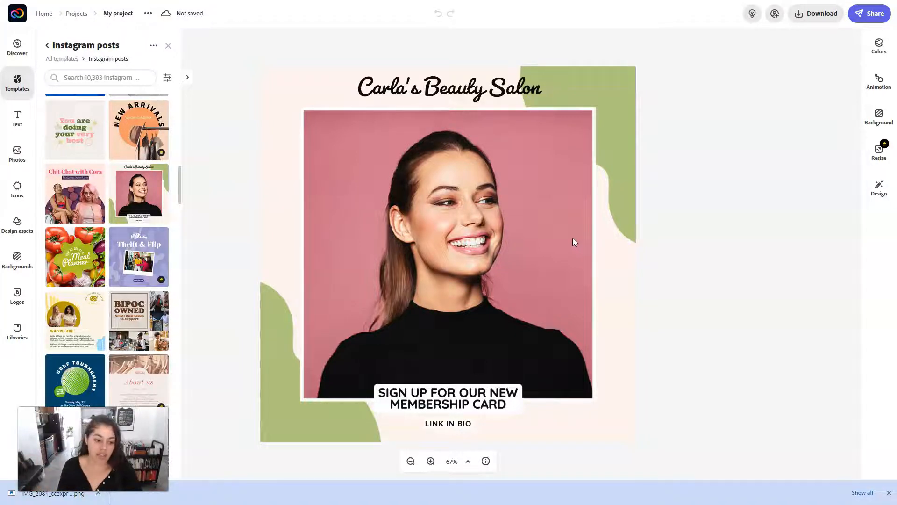
# Step: Replace the design with the GREEN LIGHT sustainability template and close the template browser
pyautogui.scroll(-5, 120, 286)
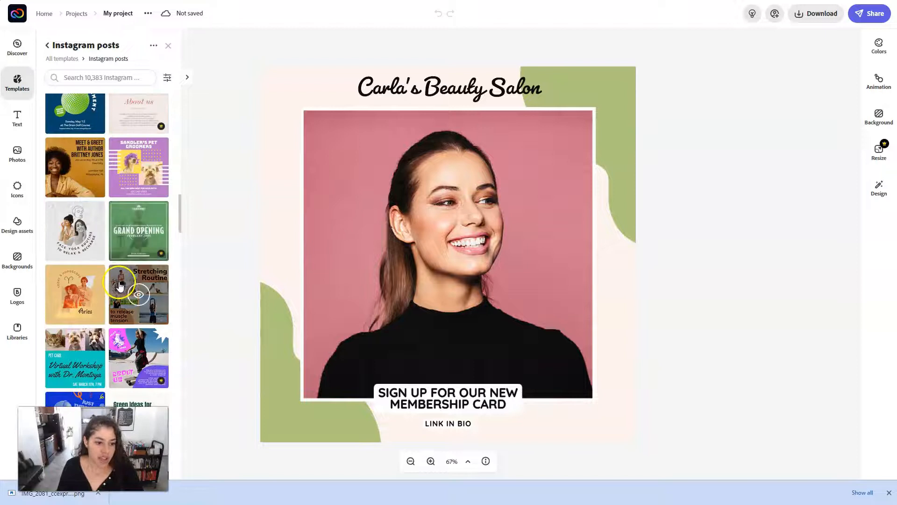
pyautogui.scroll(-3, 120, 286)
pyautogui.scroll(-3, 134, 293)
pyautogui.scroll(-10, 135, 294)
pyautogui.scroll(-5, 134, 294)
pyautogui.scroll(-4, 117, 323)
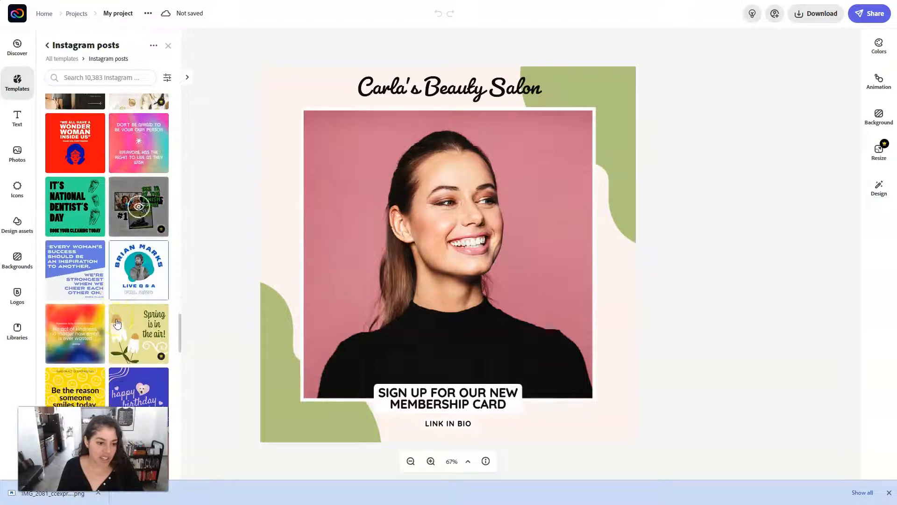
pyautogui.scroll(2, 117, 323)
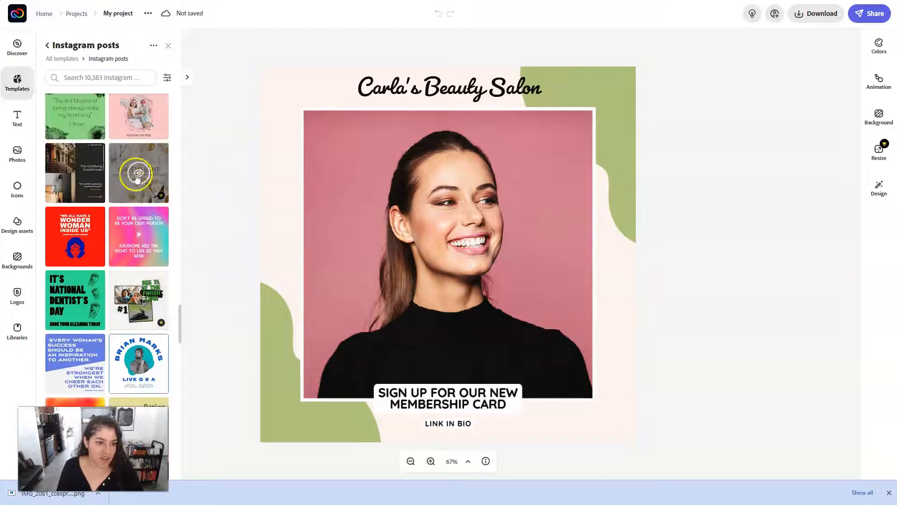
pyautogui.click(138, 180)
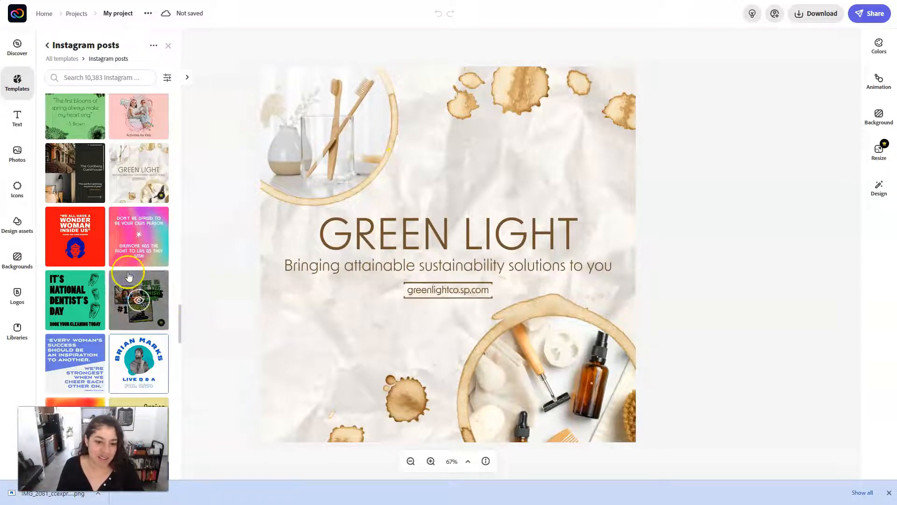
pyautogui.scroll(-5, 138, 300)
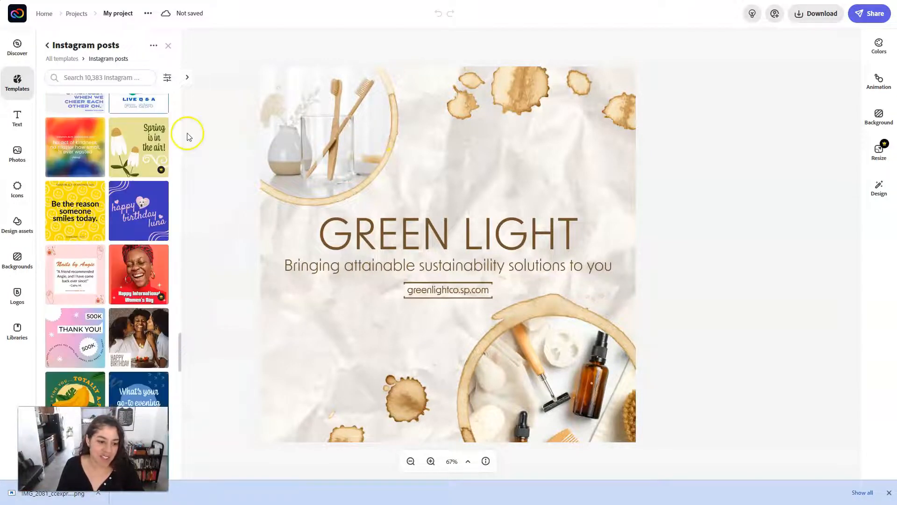
pyautogui.click(169, 43)
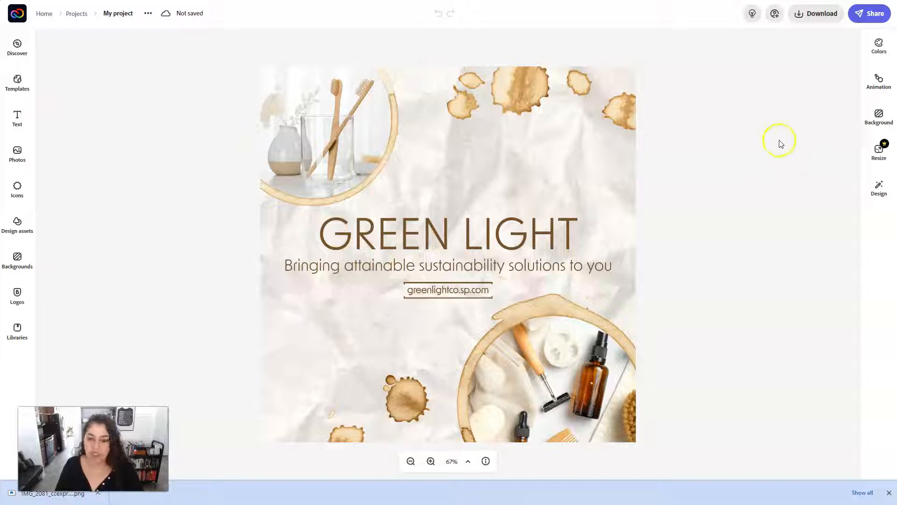
# Step: Open the color themes for the design and check the Blog Branding brand options
pyautogui.click(878, 49)
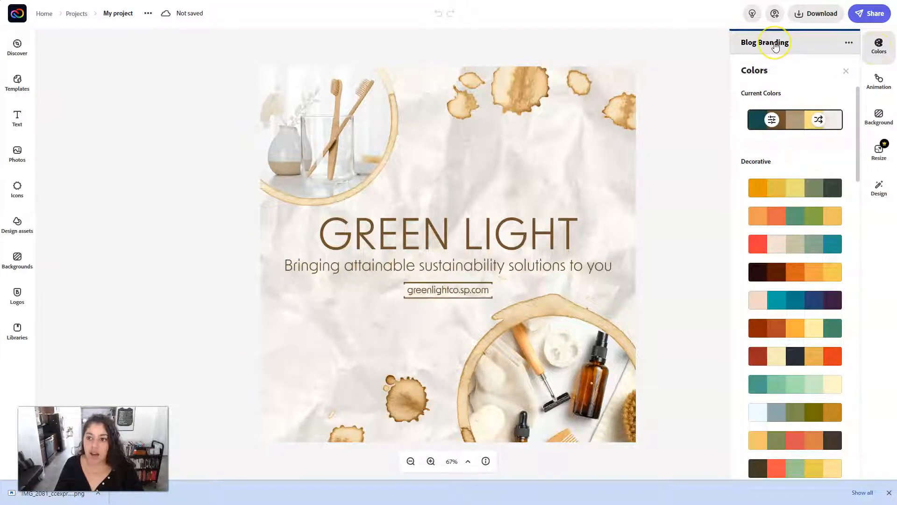
pyautogui.click(849, 42)
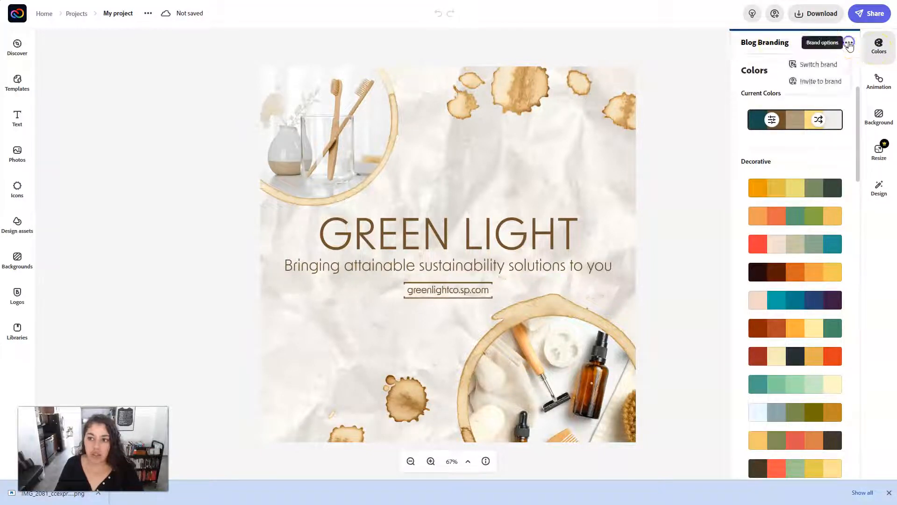
pyautogui.click(770, 38)
pyautogui.moveTo(327, 186)
pyautogui.click(368, 175)
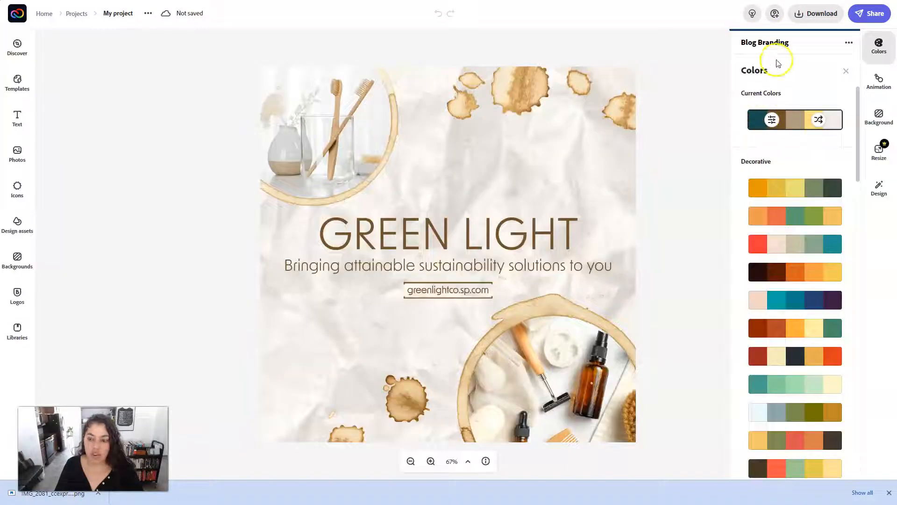
# Step: Apply the first Bold color theme, with yellow, green and teal swatches, to the GREEN LIGHT design
pyautogui.scroll(-5, 778, 283)
pyautogui.scroll(5, 777, 281)
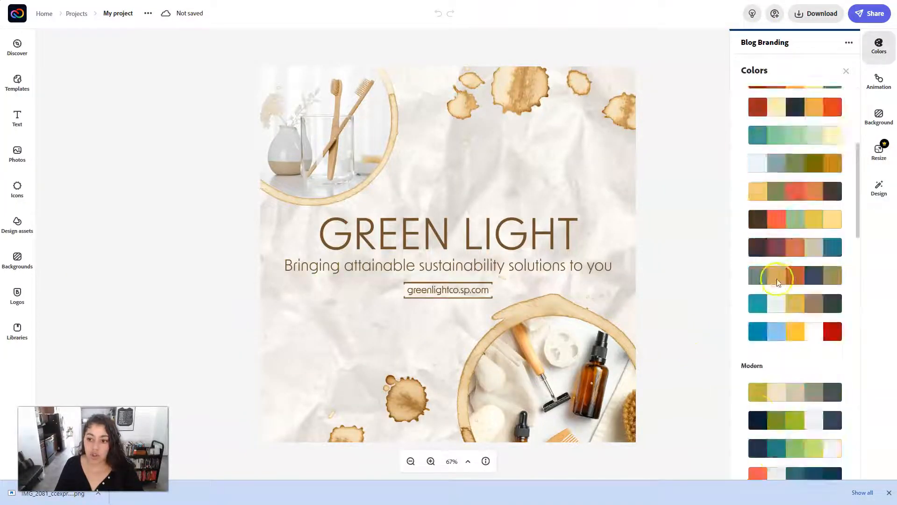
pyautogui.scroll(-10, 778, 283)
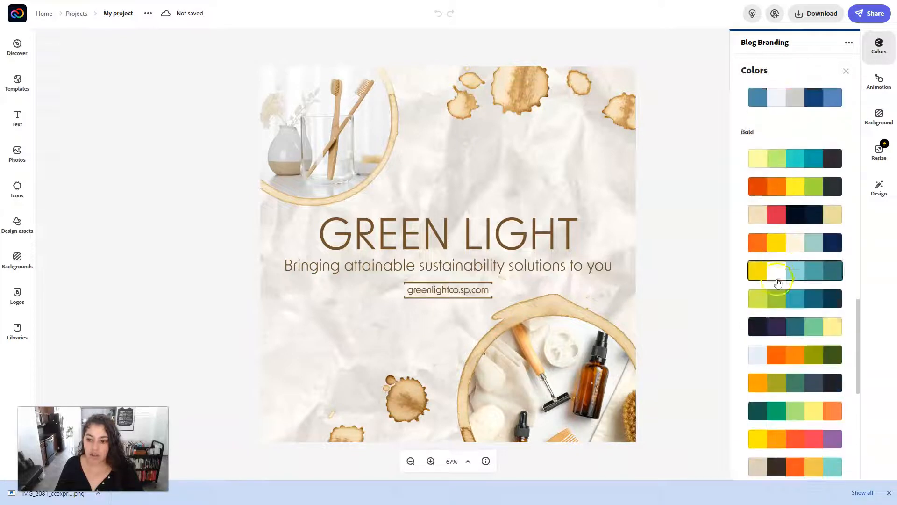
pyautogui.click(798, 117)
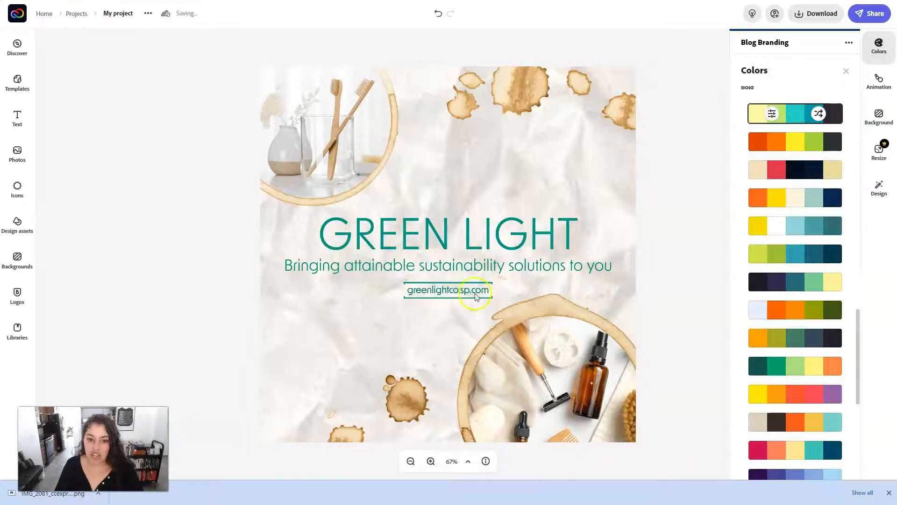
pyautogui.scroll(10, 812, 287)
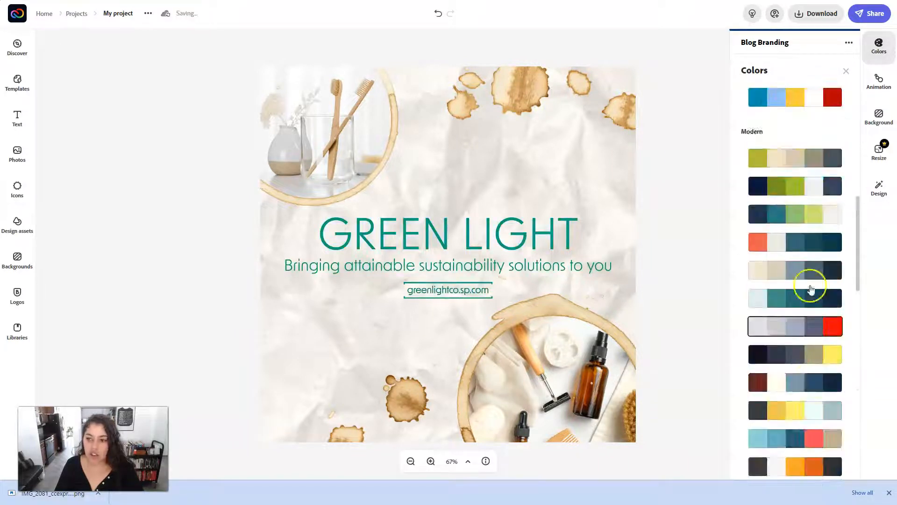
# Step: Apply the Blog Branding logo, color and fonts to the GREEN LIGHT post
pyautogui.click(878, 190)
pyautogui.click(797, 158)
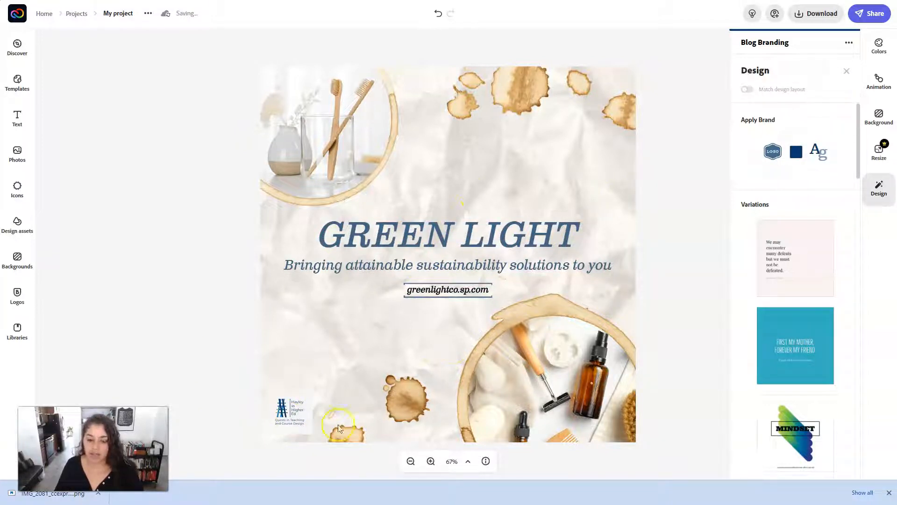
pyautogui.click(846, 71)
# Step: Review the text and photo animation options available for the GREEN LIGHT post and close them
pyautogui.click(880, 84)
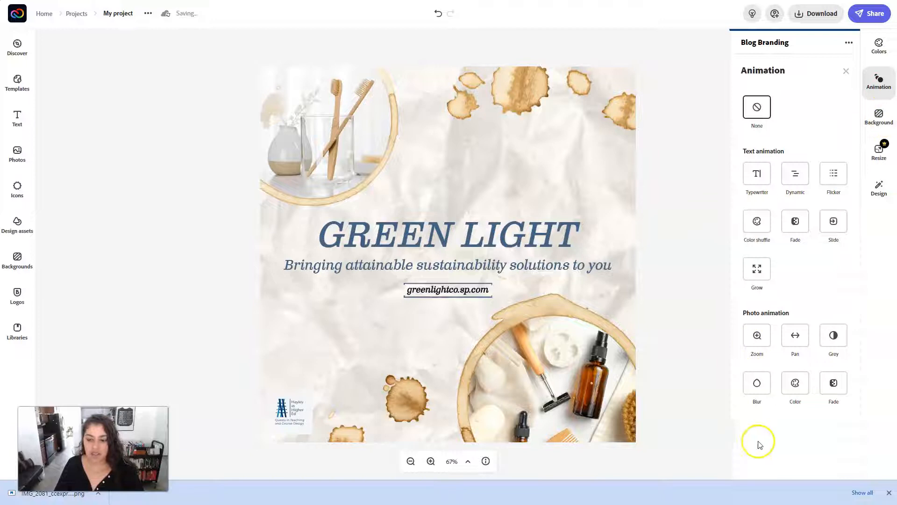
pyautogui.click(692, 140)
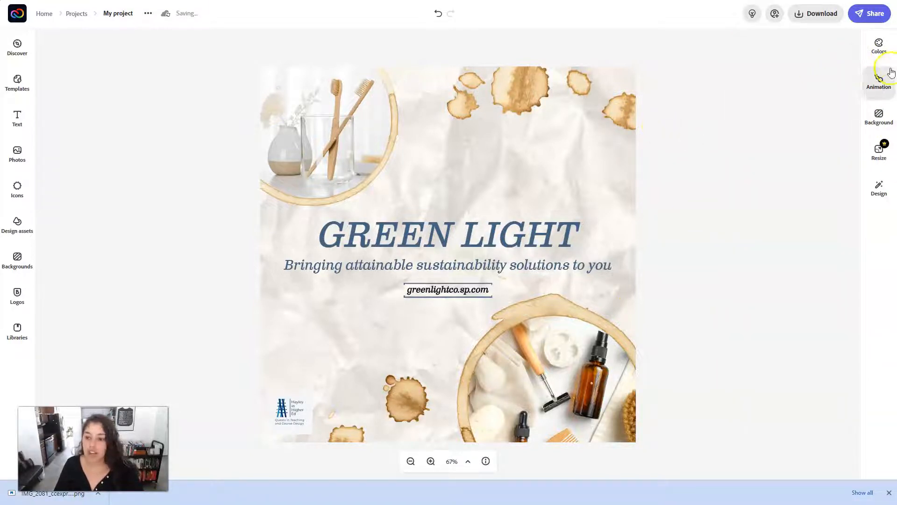
# Step: Apply the horizontal Banner layout to the post's background and look through the other background layouts
pyautogui.click(877, 123)
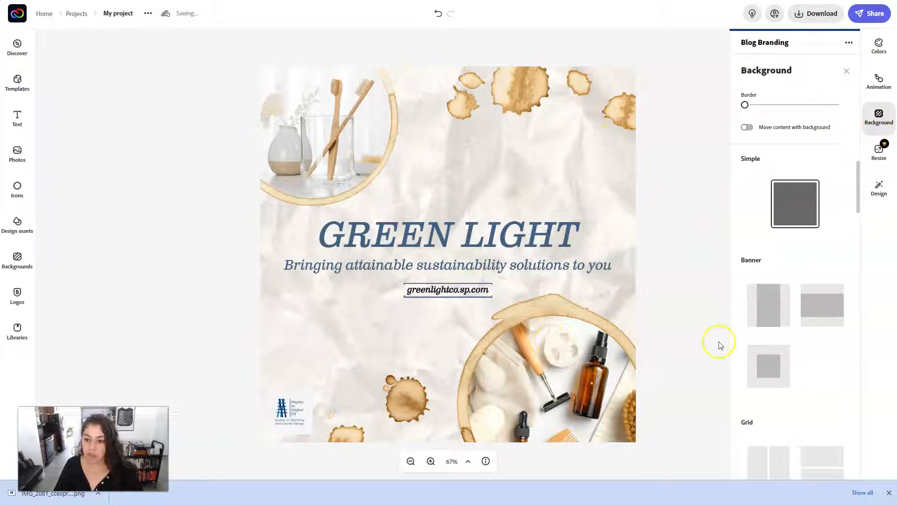
pyautogui.click(822, 307)
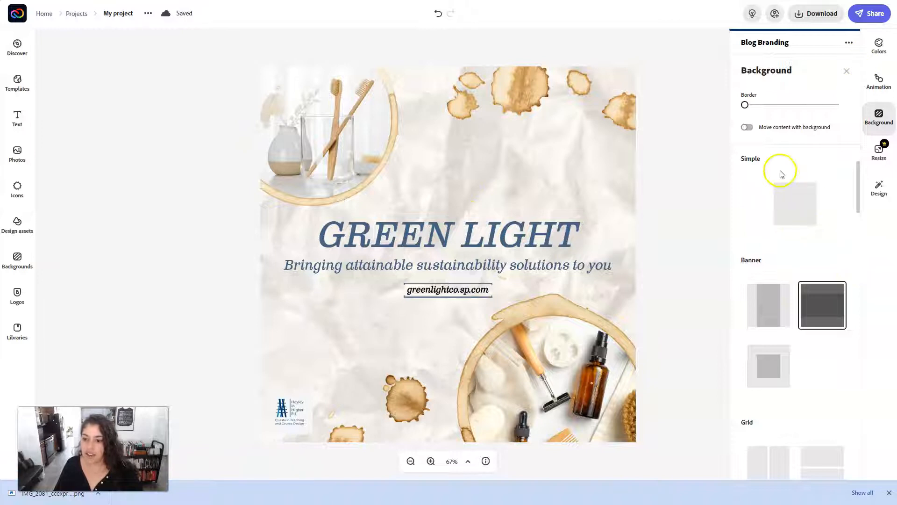
pyautogui.scroll(-4, 748, 306)
pyautogui.scroll(6, 841, 115)
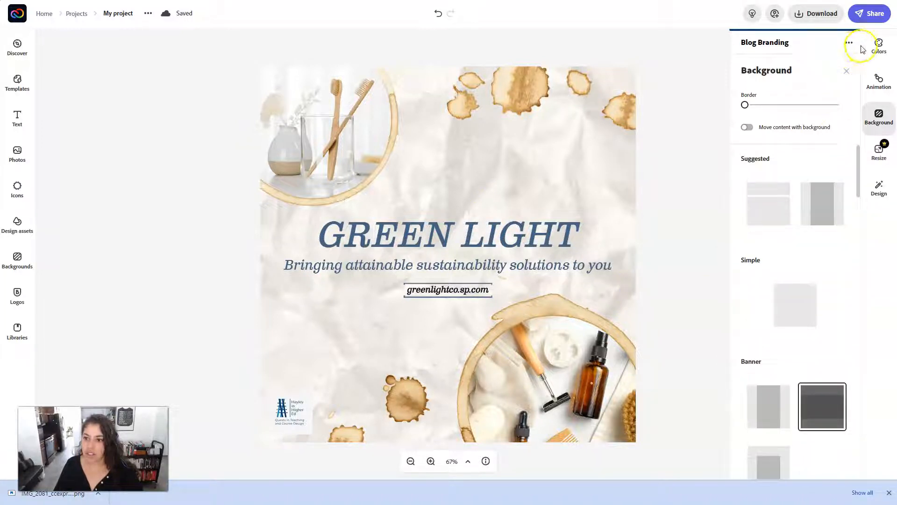
# Step: Review the custom and social post sizes for resizing the design and close them without resizing
pyautogui.click(878, 153)
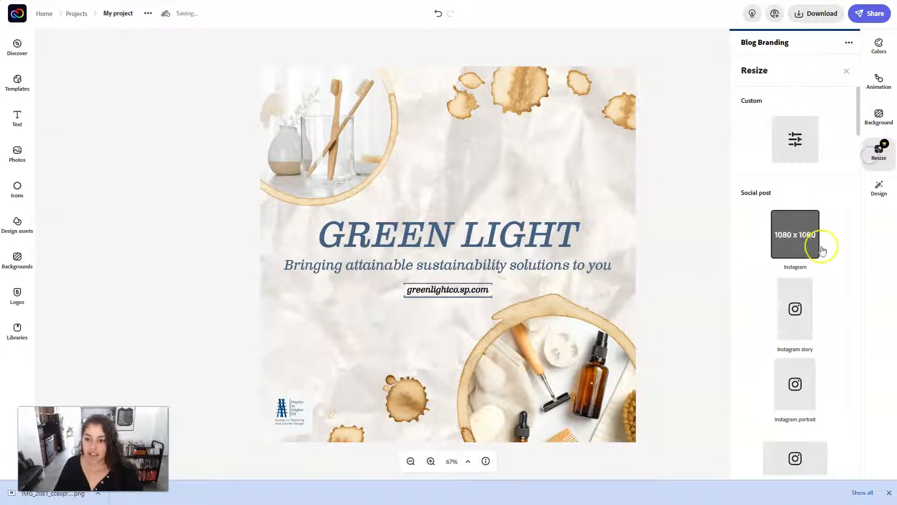
pyautogui.scroll(-4, 826, 329)
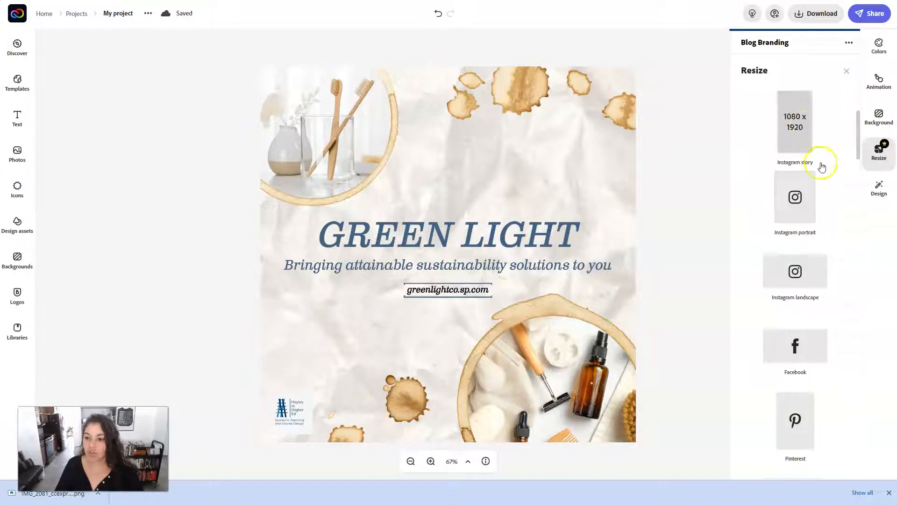
pyautogui.scroll(4, 834, 327)
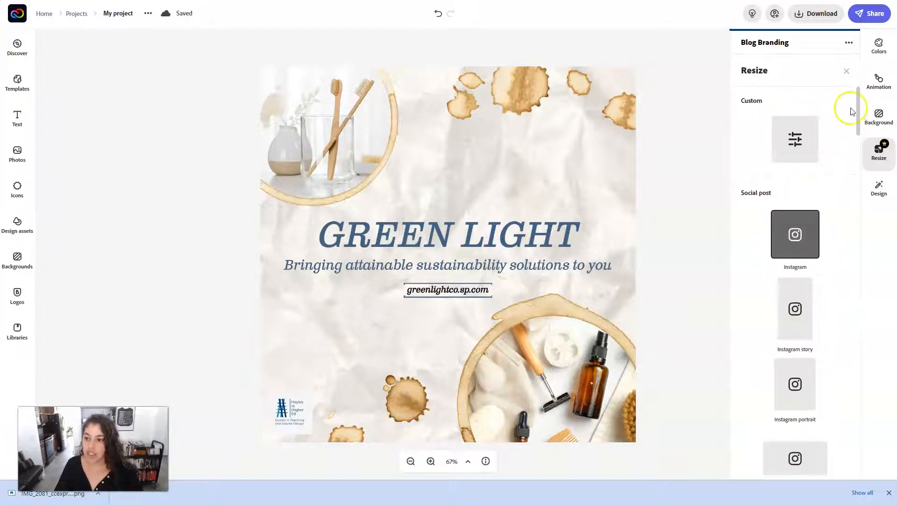
pyautogui.click(847, 71)
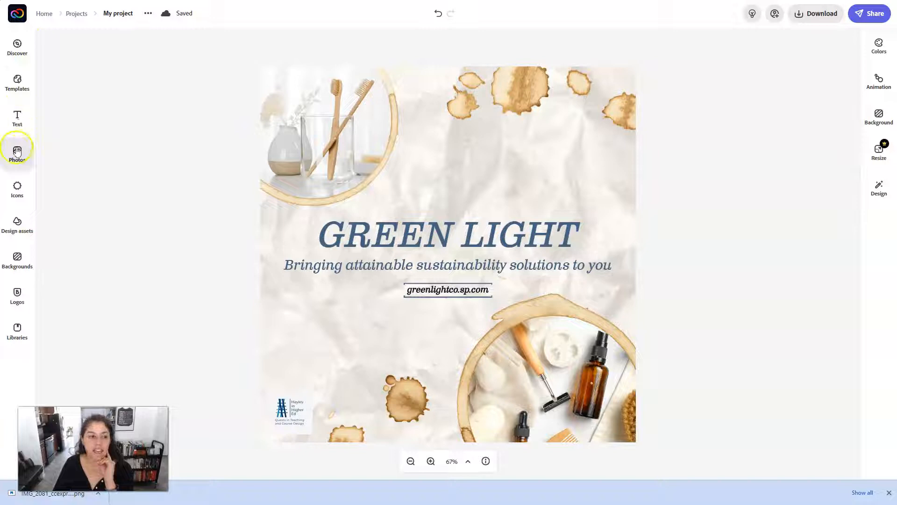
# Step: Search the icons for "arrow" and for "dog", and browse the dog icons
pyautogui.click(17, 187)
pyautogui.write('arrow')
pyautogui.doubleClick(84, 70)
pyautogui.press('BackSpace')
pyautogui.write('cog')
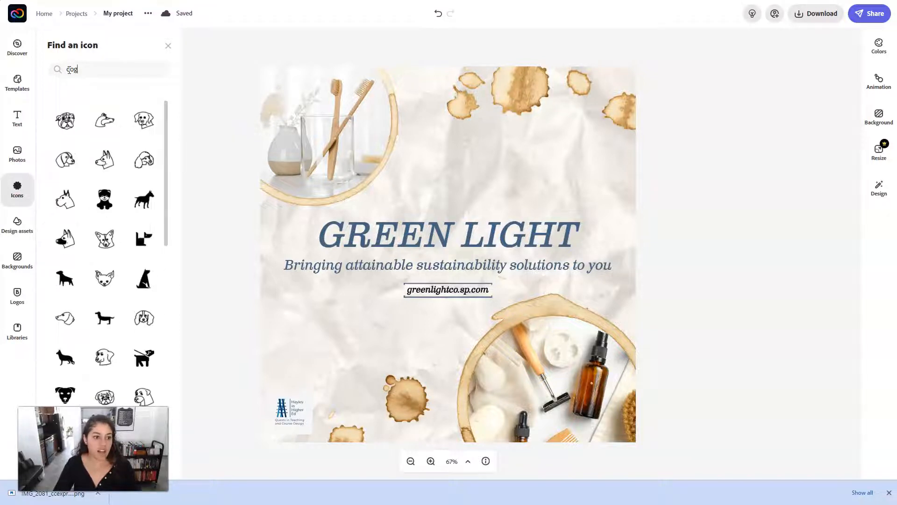
pyautogui.scroll(-2, 125, 222)
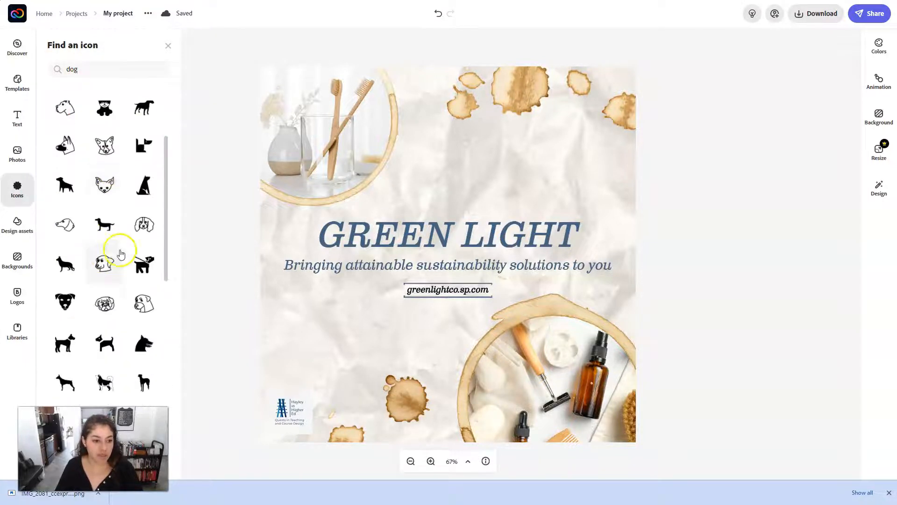
pyautogui.scroll(-3, 116, 310)
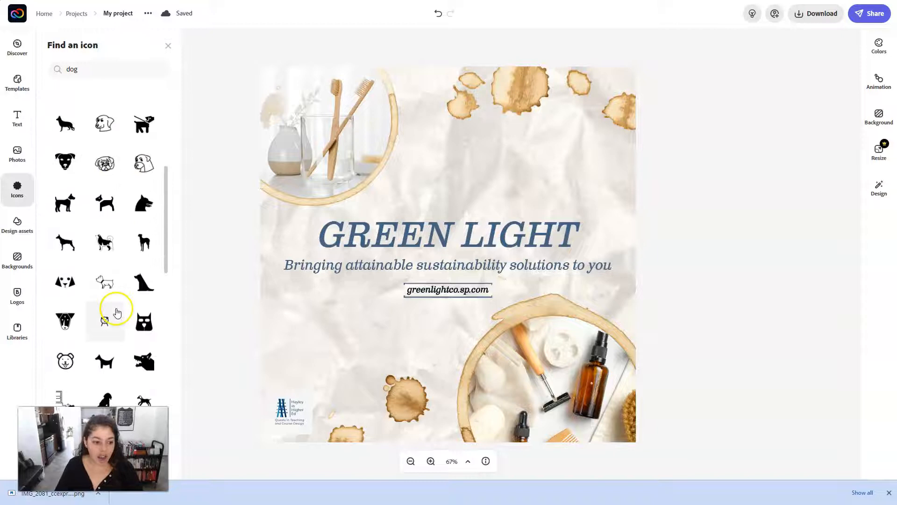
# Step: Browse the design asset categories, including effect groups, illustrations, brushes and frames
pyautogui.click(21, 227)
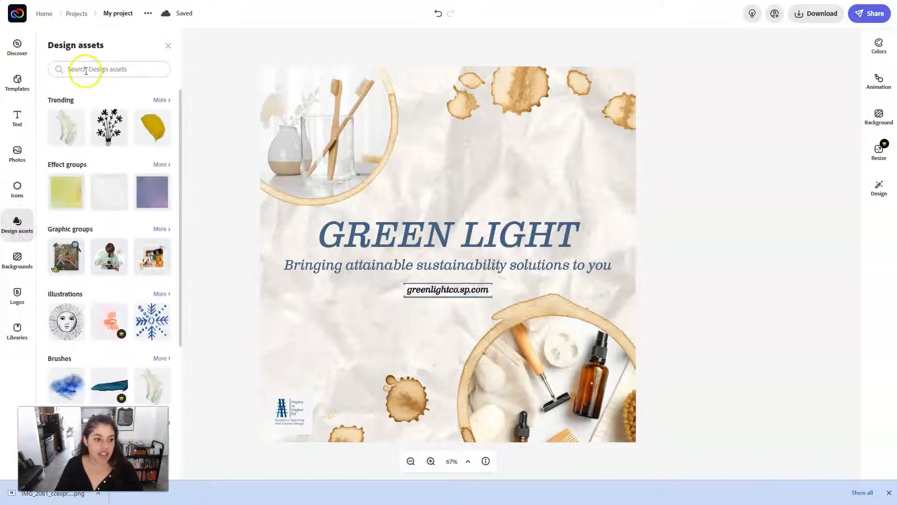
pyautogui.scroll(-5, 85, 195)
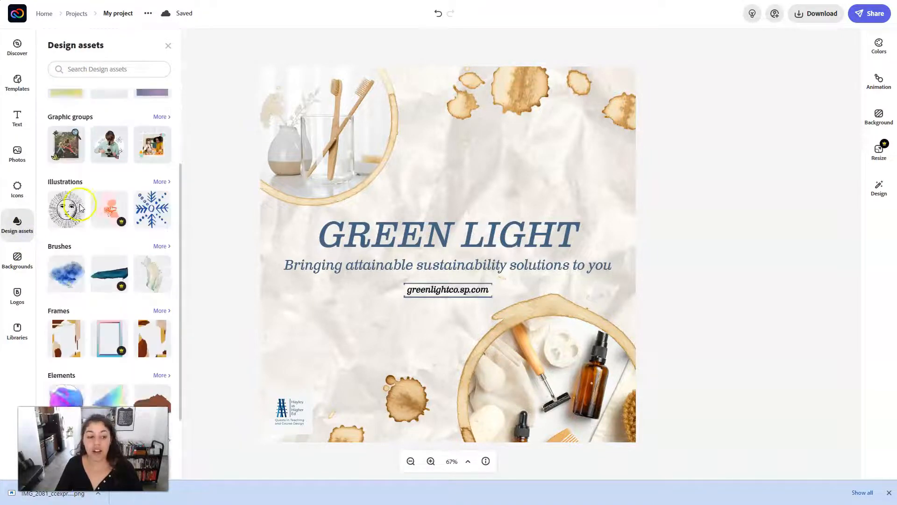
pyautogui.scroll(5, 101, 309)
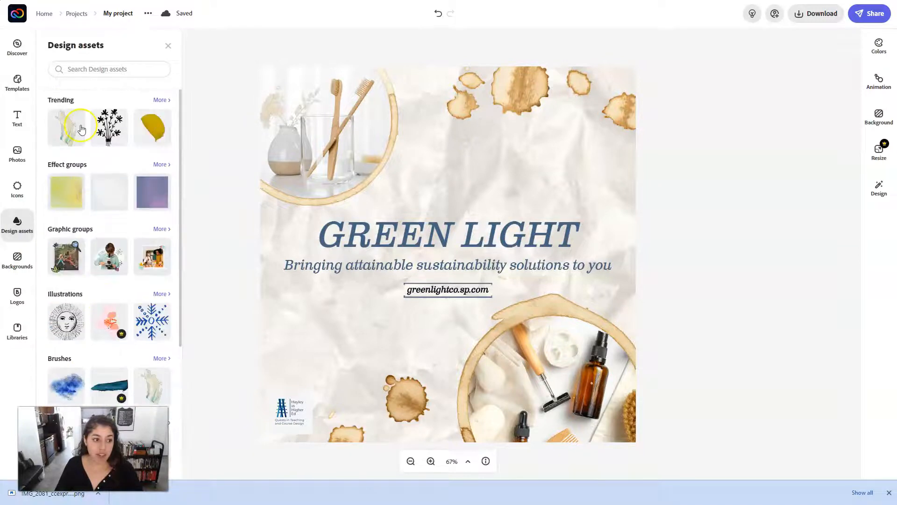
# Step: Look at the available backgrounds, logos and libraries, and return to the full canvas
pyautogui.click(16, 254)
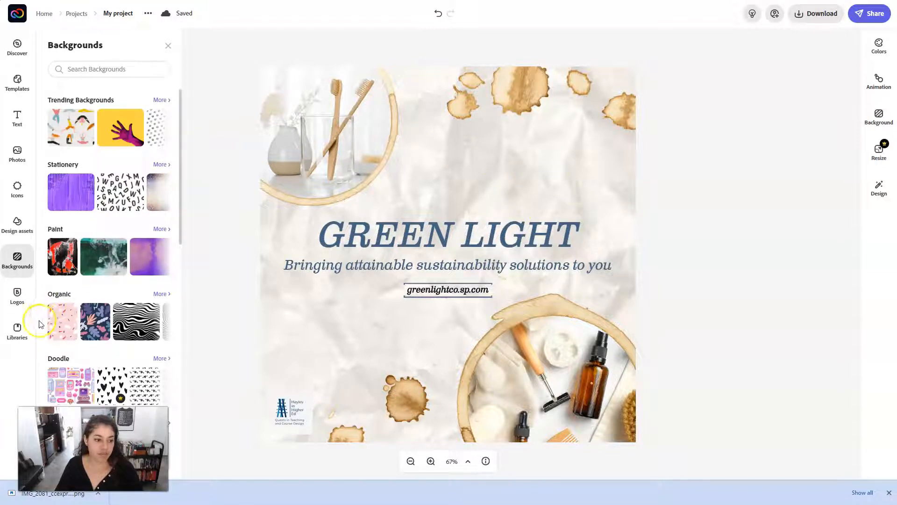
pyautogui.click(17, 295)
pyautogui.click(16, 332)
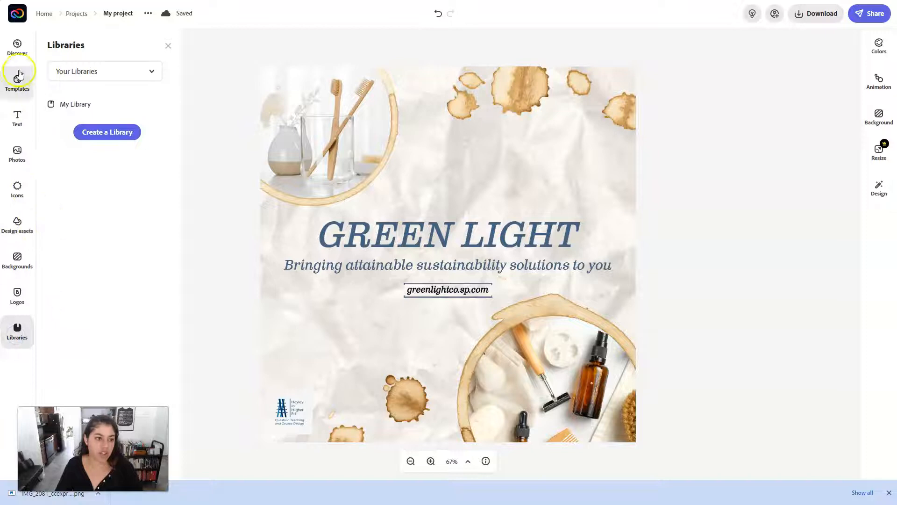
pyautogui.click(169, 47)
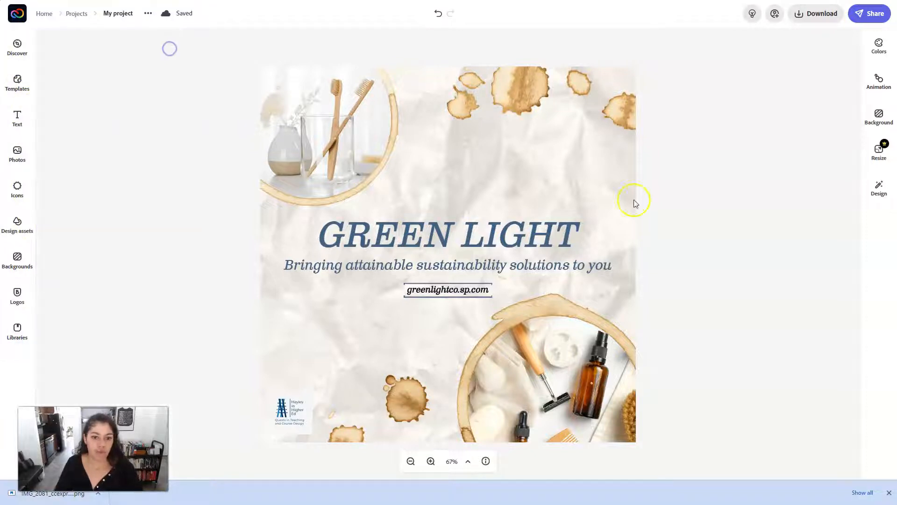
# Step: Expand the layer stack and inspect the logo, title group, coffee stain, photo and crumpled paper layers one by one
pyautogui.click(539, 155)
pyautogui.click(553, 168)
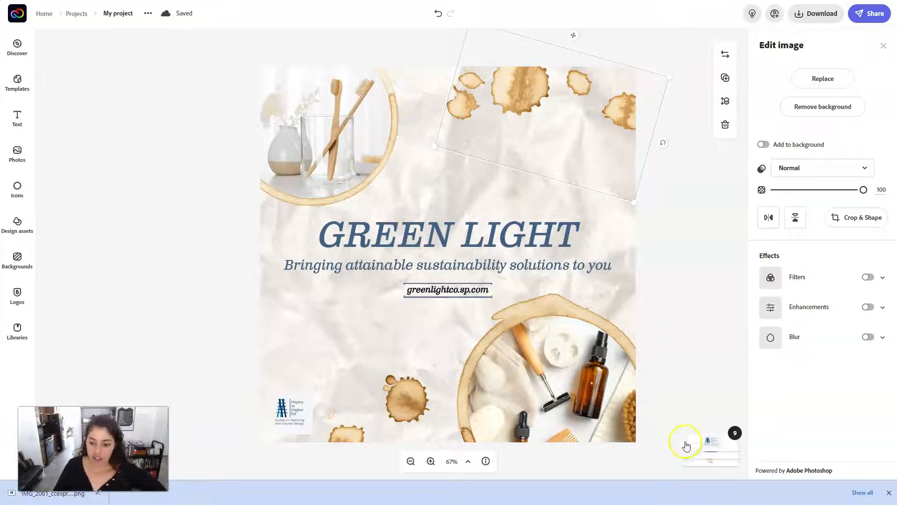
pyautogui.click(700, 463)
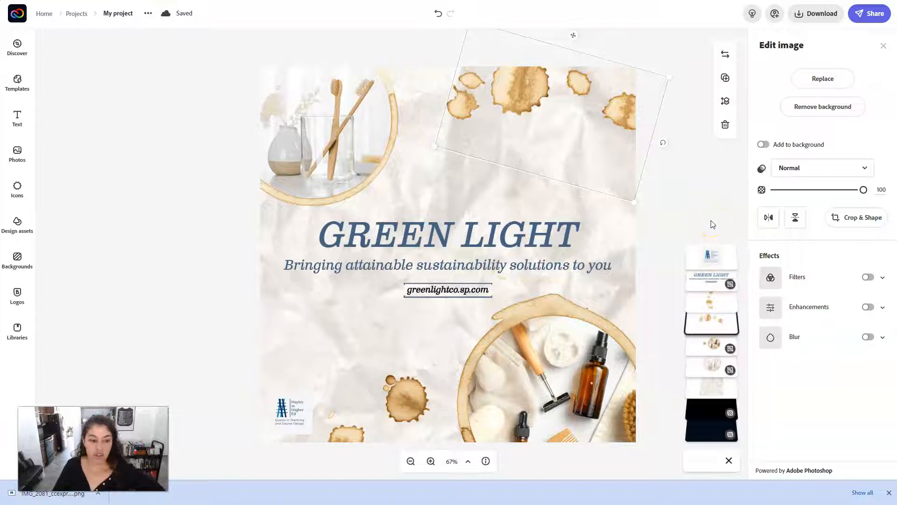
pyautogui.click(705, 260)
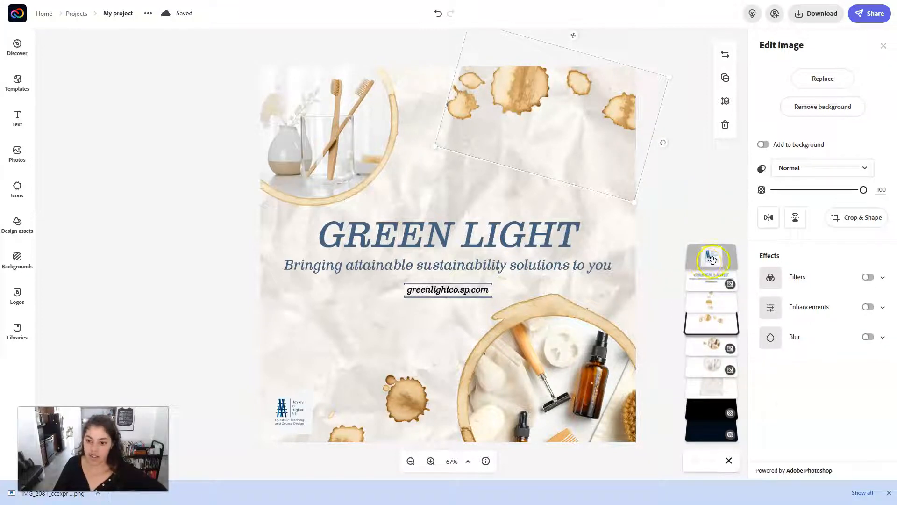
pyautogui.click(713, 259)
pyautogui.click(293, 405)
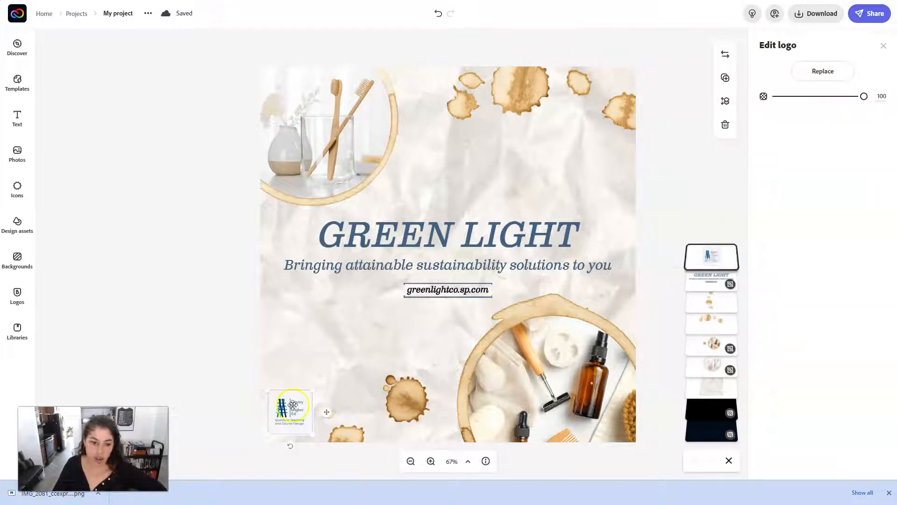
pyautogui.click(705, 281)
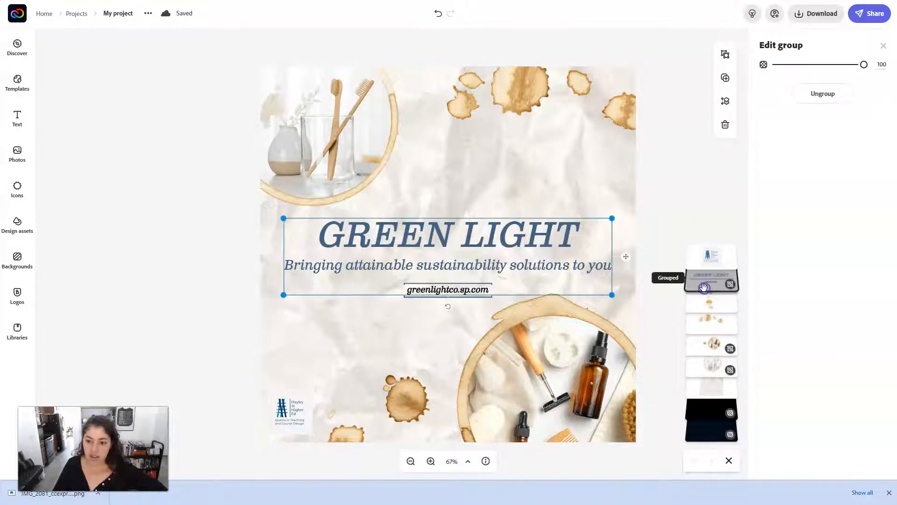
pyautogui.click(715, 303)
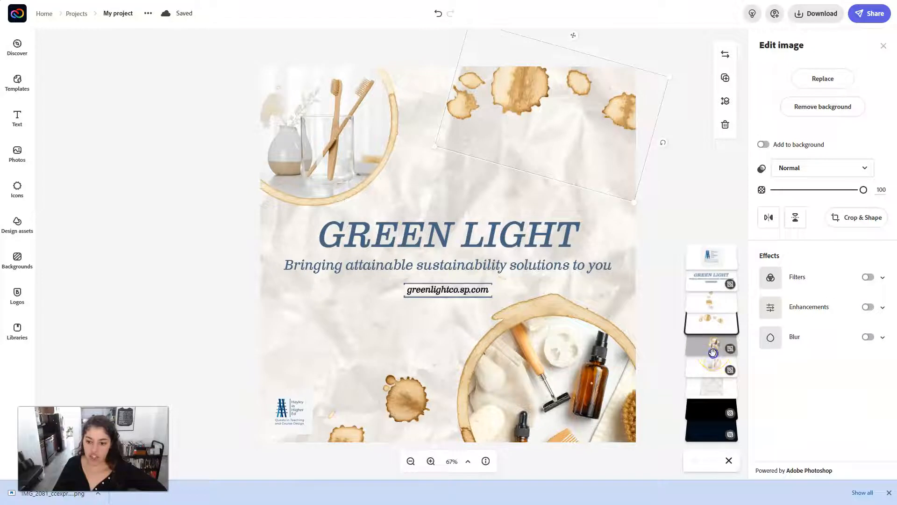
pyautogui.click(713, 346)
pyautogui.click(712, 390)
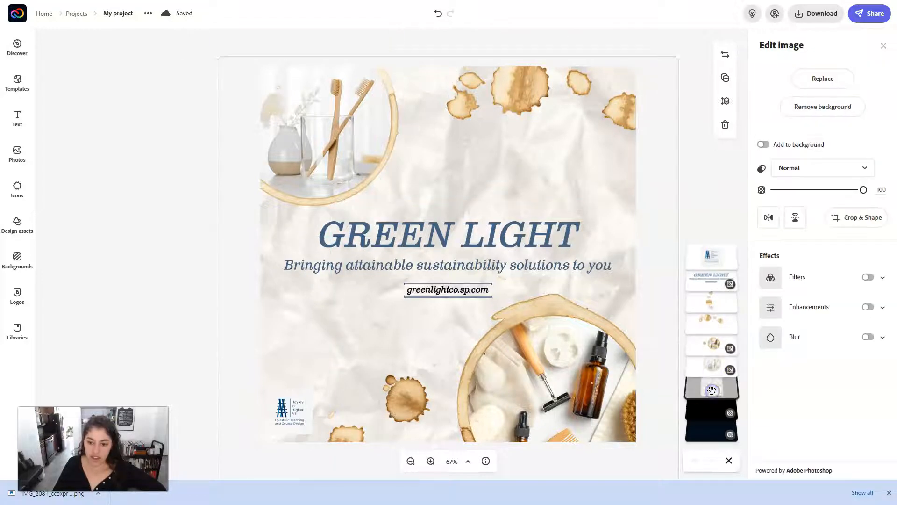
# Step: Delete the black banner background layer across the middle of the design
pyautogui.click(707, 414)
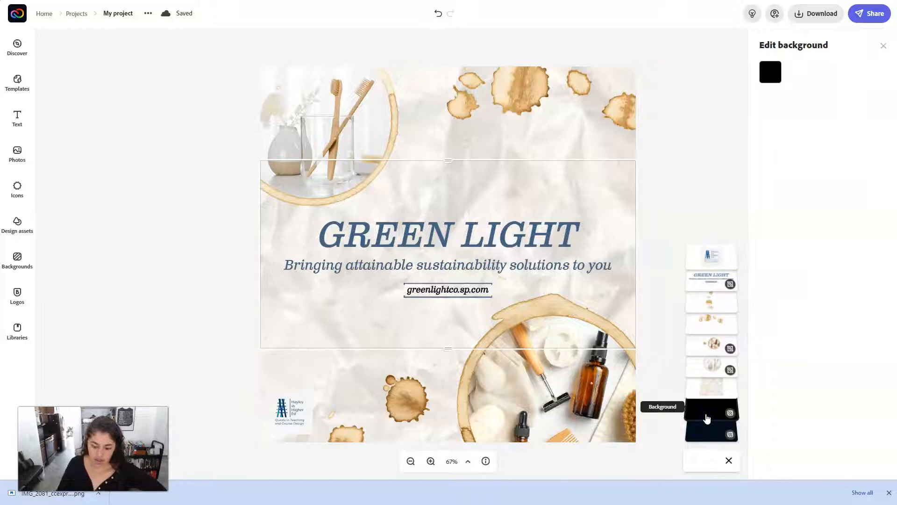
pyautogui.press('Delete')
pyautogui.click(467, 179)
# Step: Delete the crumpled paper image layer that covers the solid background
pyautogui.click(699, 432)
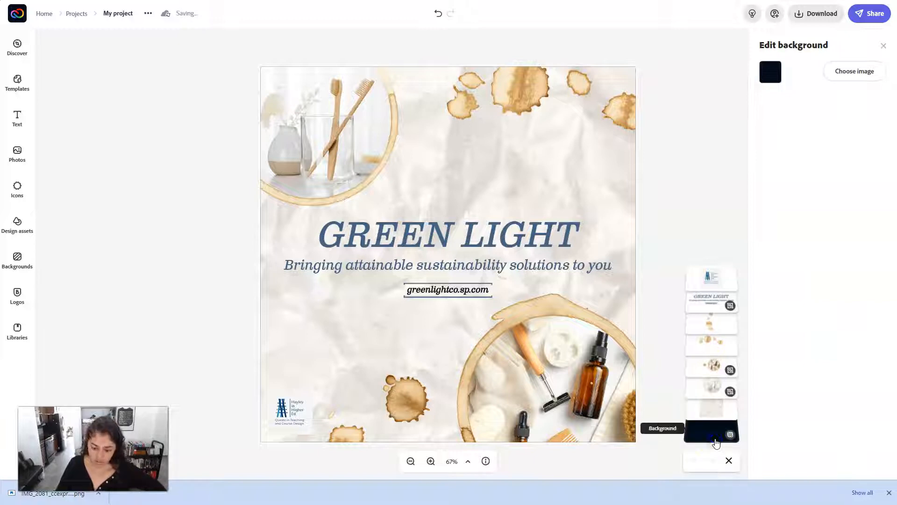
pyautogui.click(714, 414)
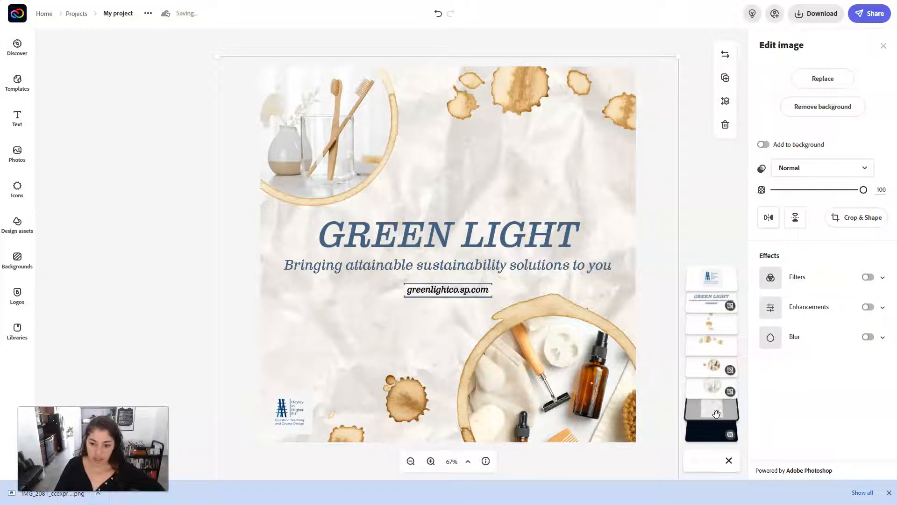
pyautogui.press('Delete')
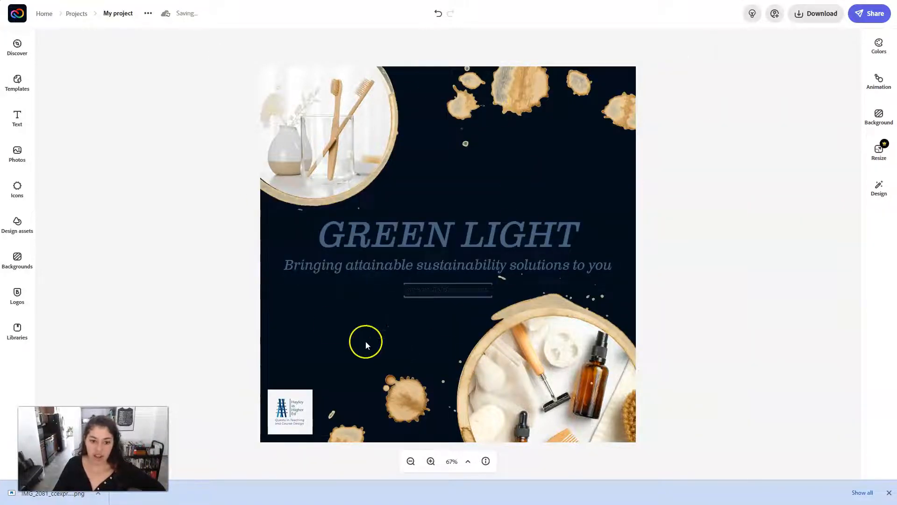
# Step: Try the teal Blog Branding color on the background, and settle on the brand's off-white, #FBFBFB
pyautogui.click(610, 187)
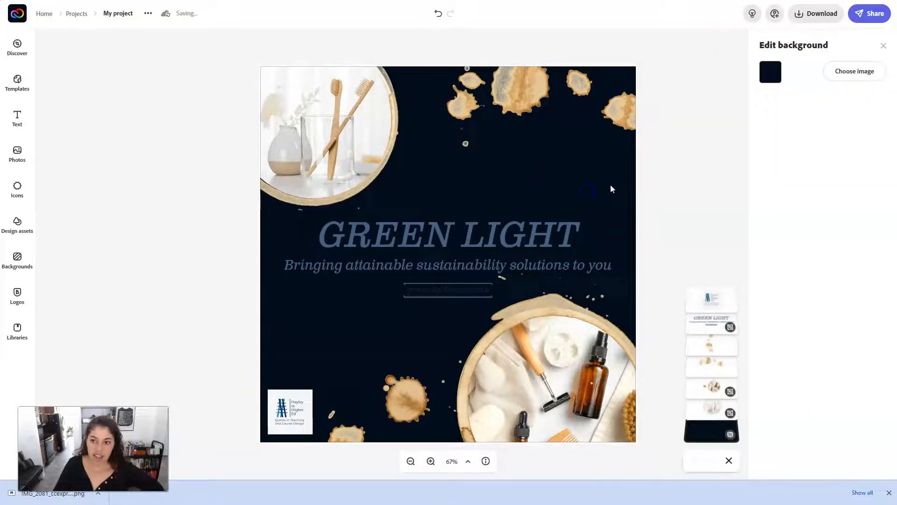
pyautogui.click(774, 77)
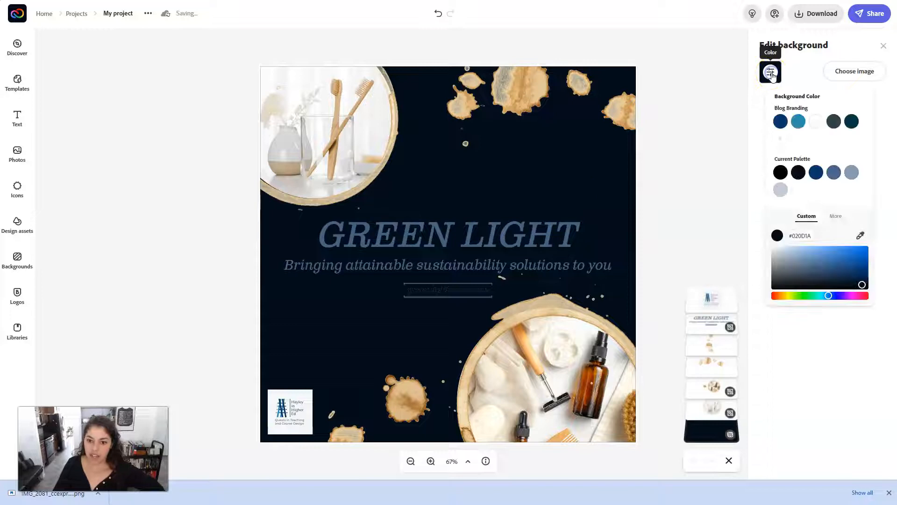
pyautogui.click(799, 121)
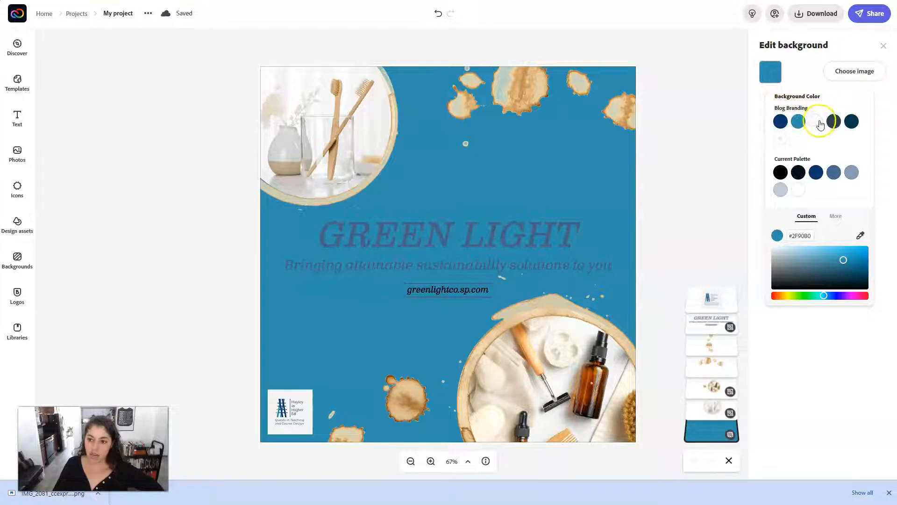
pyautogui.click(818, 123)
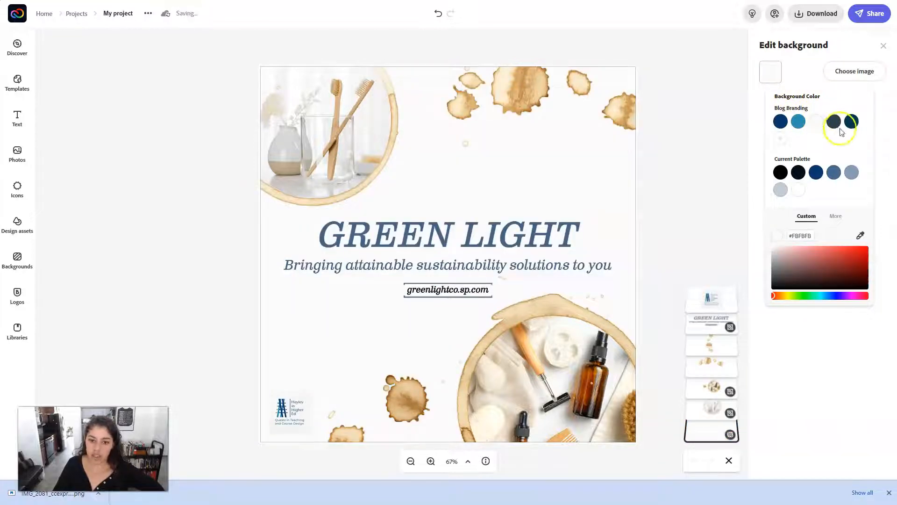
pyautogui.click(883, 46)
# Step: Move the grouped round toothbrush photo to the center of the post, behind the GREEN LIGHT title
pyautogui.click(593, 192)
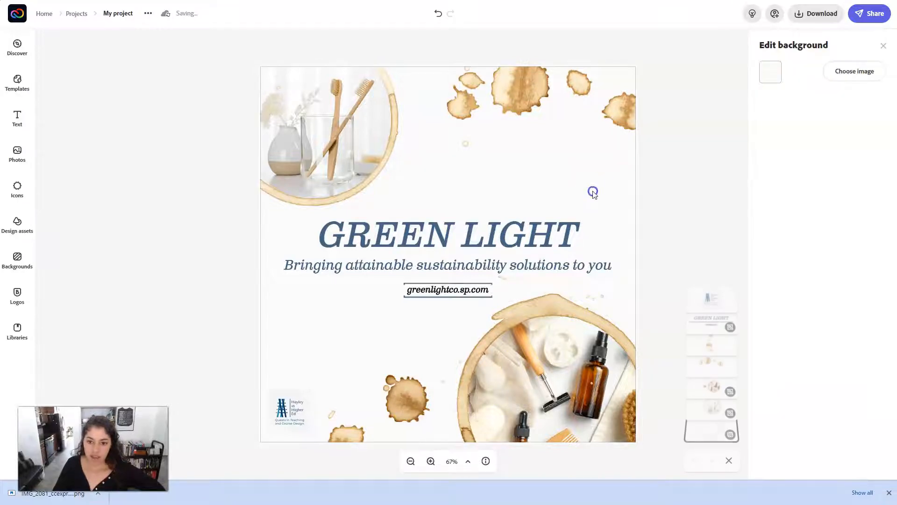
pyautogui.click(719, 404)
pyautogui.moveTo(322, 149); pyautogui.dragTo(449, 262)
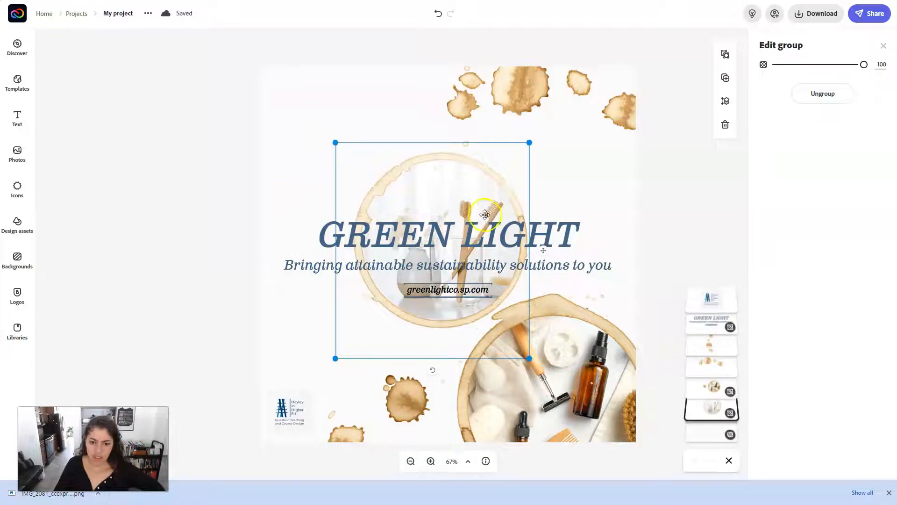
# Step: Delete the logo, and try the toothbrush photo group in front of the GREEN LIGHT title before sending it back behind the text
pyautogui.moveTo(714, 414); pyautogui.dragTo(717, 303)
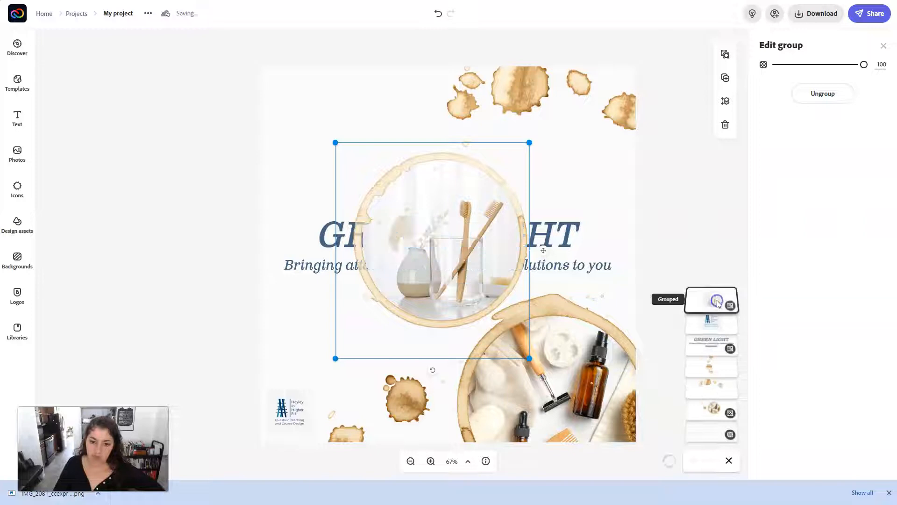
pyautogui.click(710, 325)
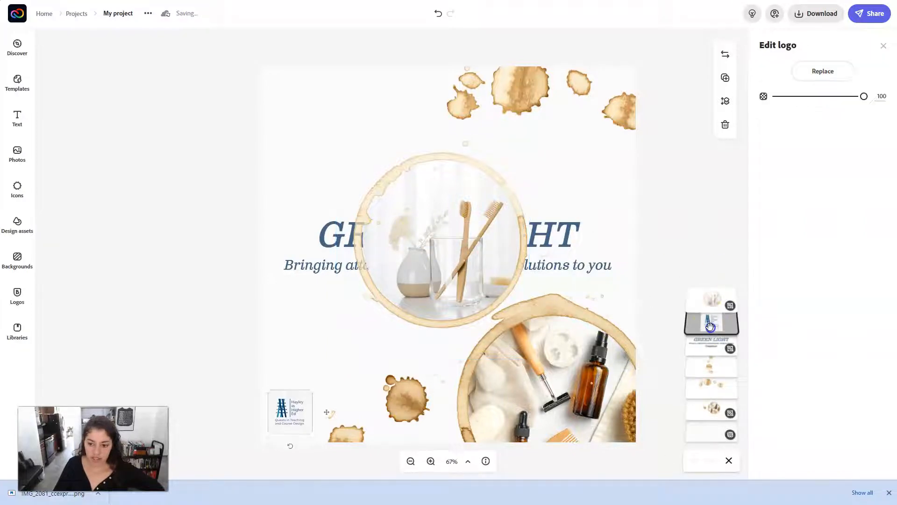
pyautogui.press('Delete')
pyautogui.click(485, 277)
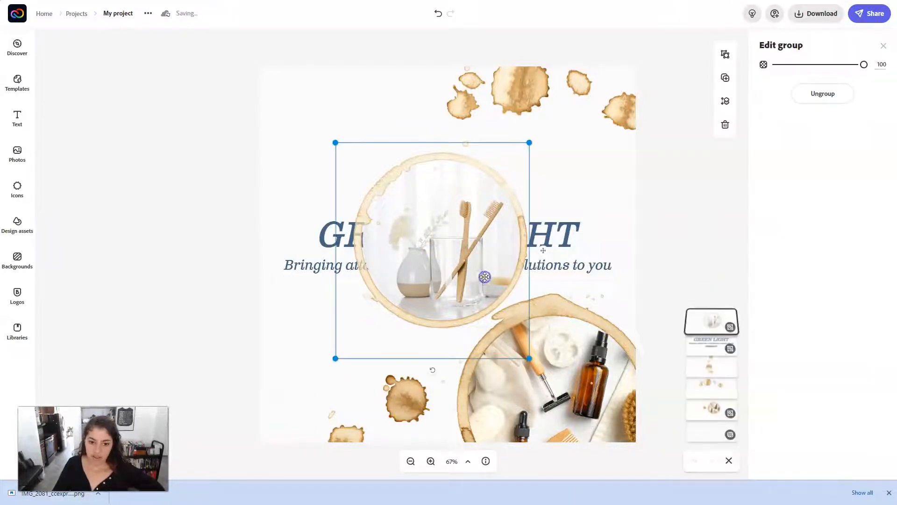
pyautogui.moveTo(708, 318); pyautogui.dragTo(702, 408)
# Step: Delete the round toothbrush photo group and the coffee stain image along the post's top edge
pyautogui.moveTo(414, 177); pyautogui.dragTo(353, 129)
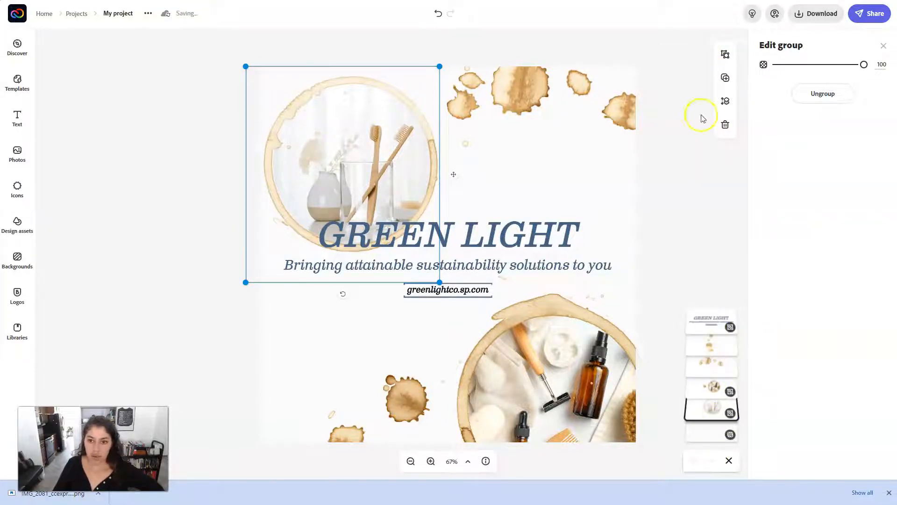
pyautogui.click(725, 124)
pyautogui.click(513, 84)
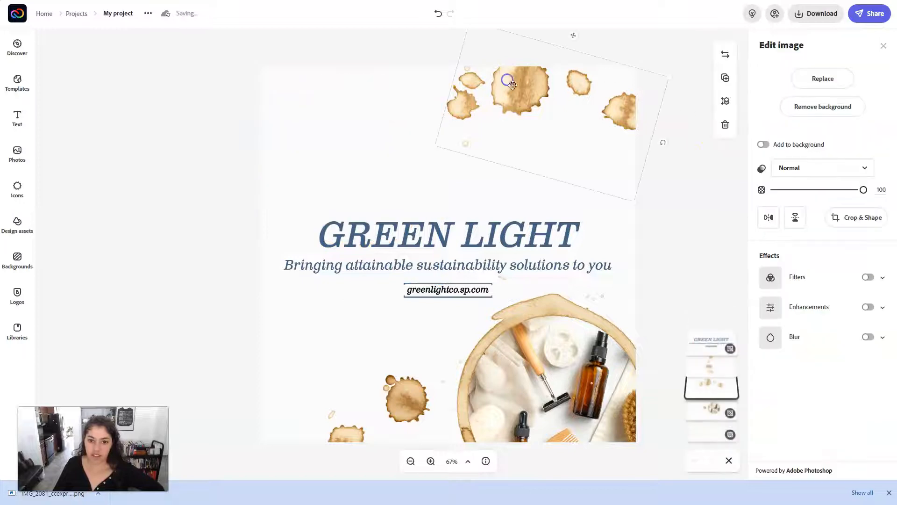
pyautogui.click(725, 124)
# Step: Ungroup the round toiletries photo and its coffee ring, and separate them with the photo above and the ring below
pyautogui.click(711, 406)
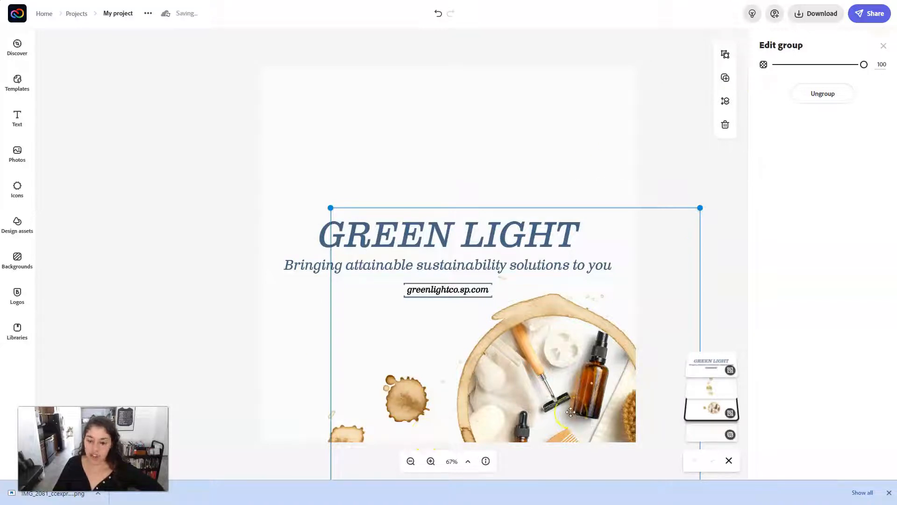
pyautogui.moveTo(546, 404); pyautogui.dragTo(488, 174)
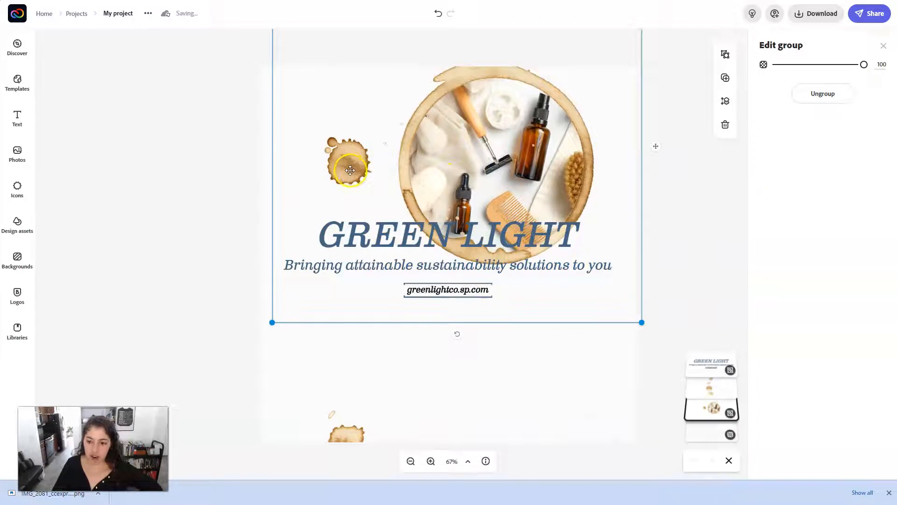
pyautogui.click(725, 55)
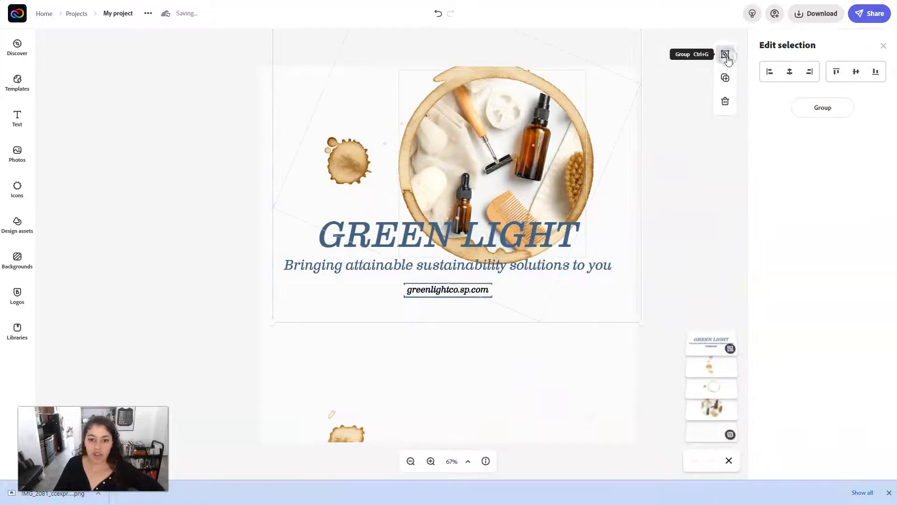
pyautogui.moveTo(662, 362); pyautogui.dragTo(612, 195)
pyautogui.click(693, 243)
pyautogui.moveTo(532, 137); pyautogui.dragTo(429, 343)
pyautogui.moveTo(429, 373); pyautogui.dragTo(512, 366)
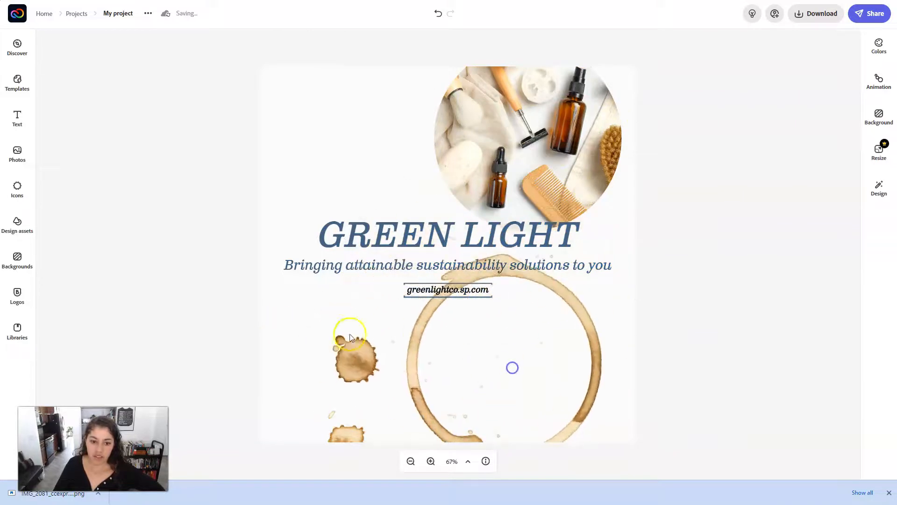
# Step: Delete the large coffee ring and the small leftover stain at the post's bottom edge
pyautogui.click(537, 100)
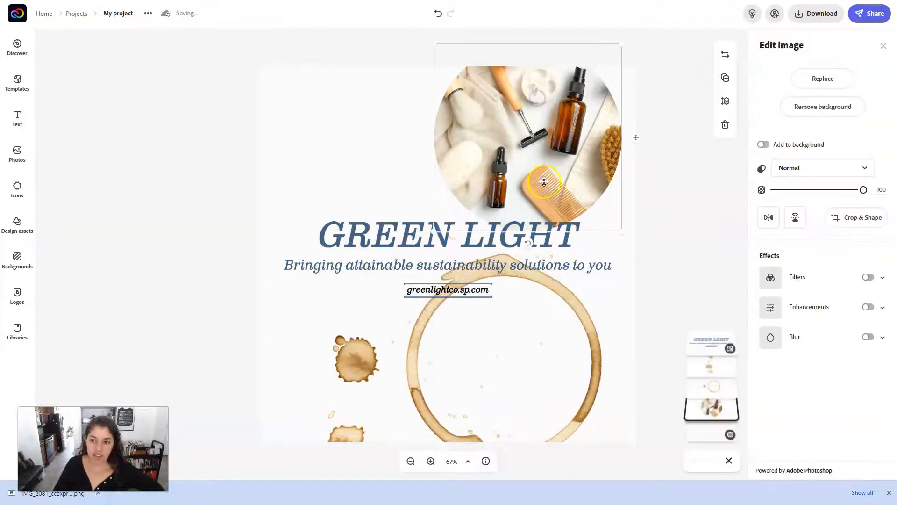
pyautogui.click(595, 355)
pyautogui.press('Delete')
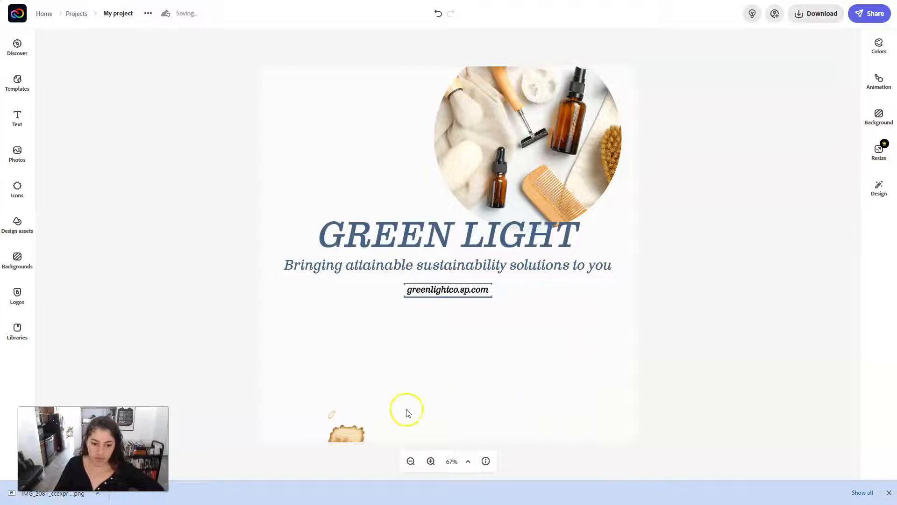
pyautogui.click(358, 432)
pyautogui.press('Delete')
# Step: Move the GREEN LIGHT text group to the top of the post and center the round toiletries photo beneath it
pyautogui.moveTo(528, 140); pyautogui.dragTo(438, 348)
pyautogui.moveTo(441, 236); pyautogui.dragTo(450, 102)
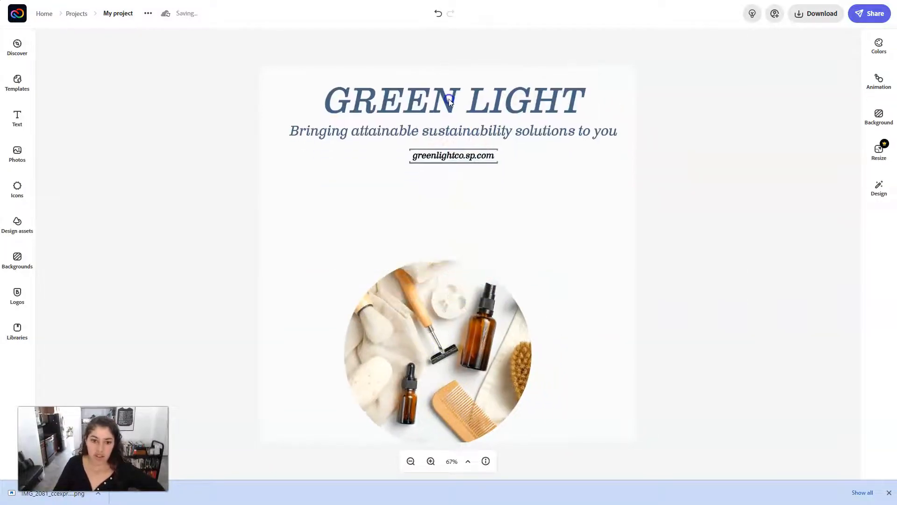
pyautogui.moveTo(446, 327); pyautogui.dragTo(455, 251)
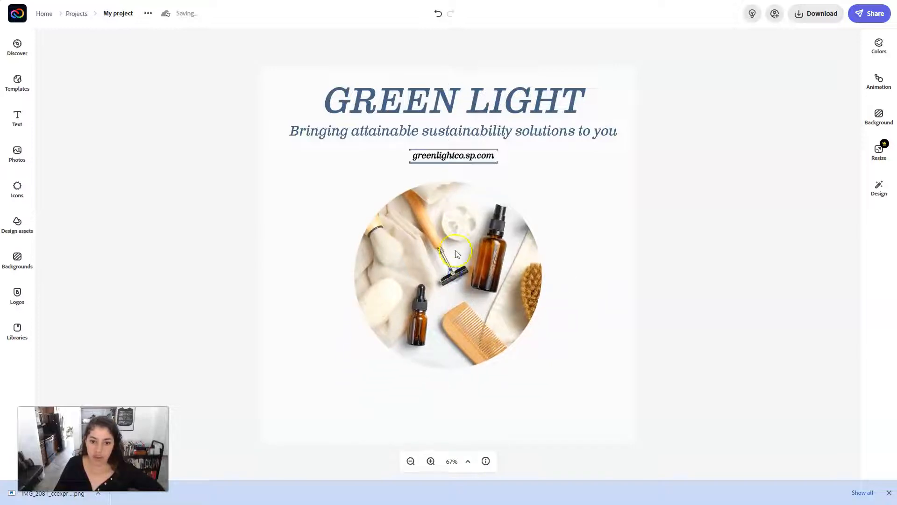
# Step: Add the downloaded IMG_2081 dog cutout to the post, enlarge it and place it in the lower-left area
pyautogui.click(824, 80)
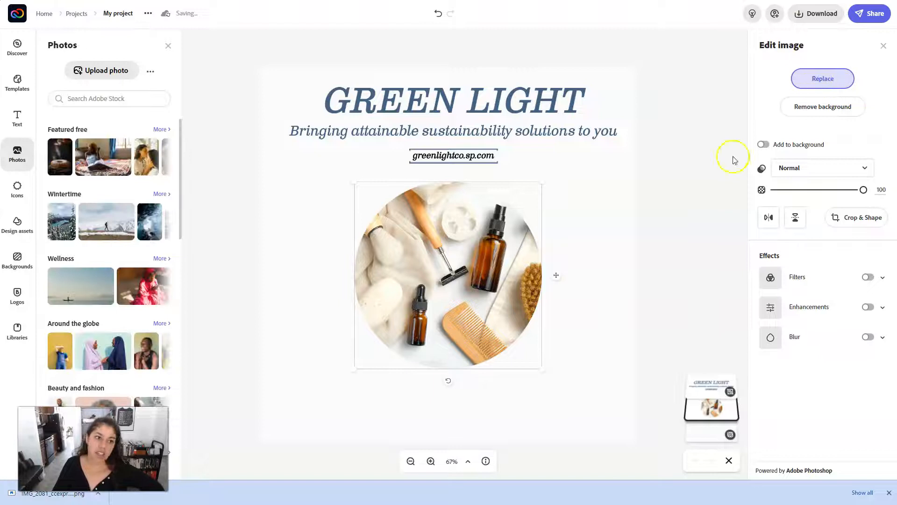
pyautogui.click(93, 75)
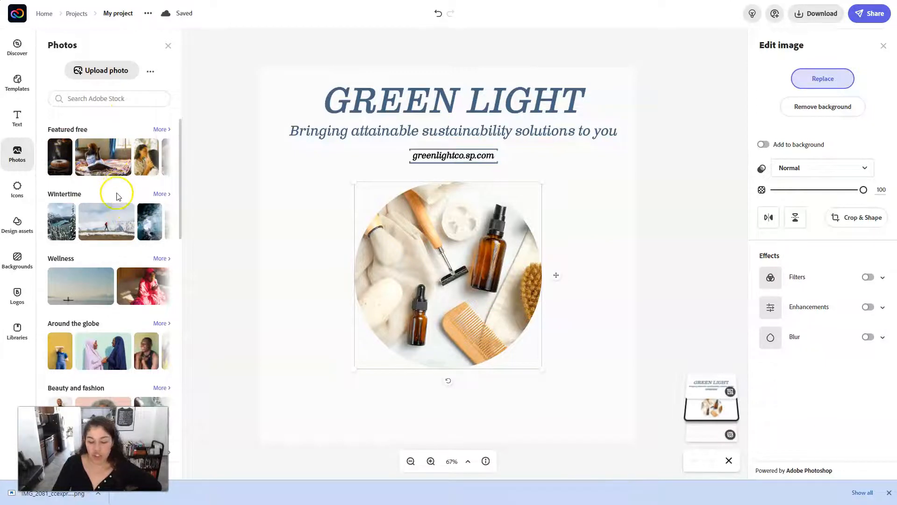
pyautogui.scroll(-12, 141, 294)
pyautogui.scroll(12, 141, 294)
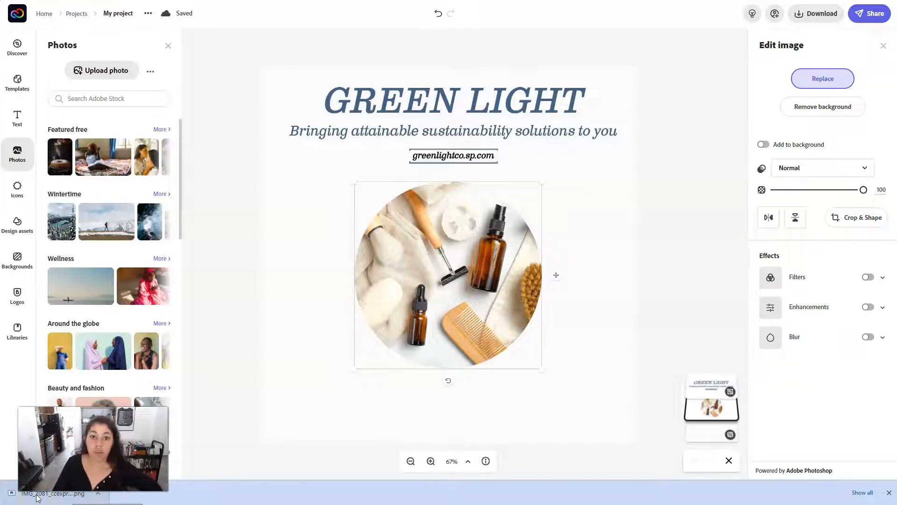
pyautogui.moveTo(51, 493); pyautogui.dragTo(423, 270)
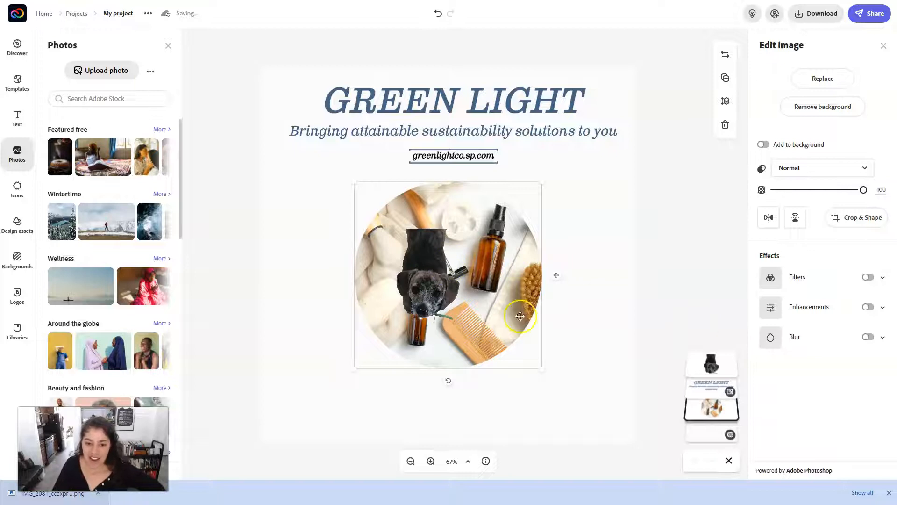
pyautogui.moveTo(386, 301); pyautogui.dragTo(444, 434)
pyautogui.moveTo(327, 369); pyautogui.dragTo(304, 322)
# Step: Replace the round toiletries photo with the picture of the seated dog in a green collar from the Gatsby folder
pyautogui.click(498, 322)
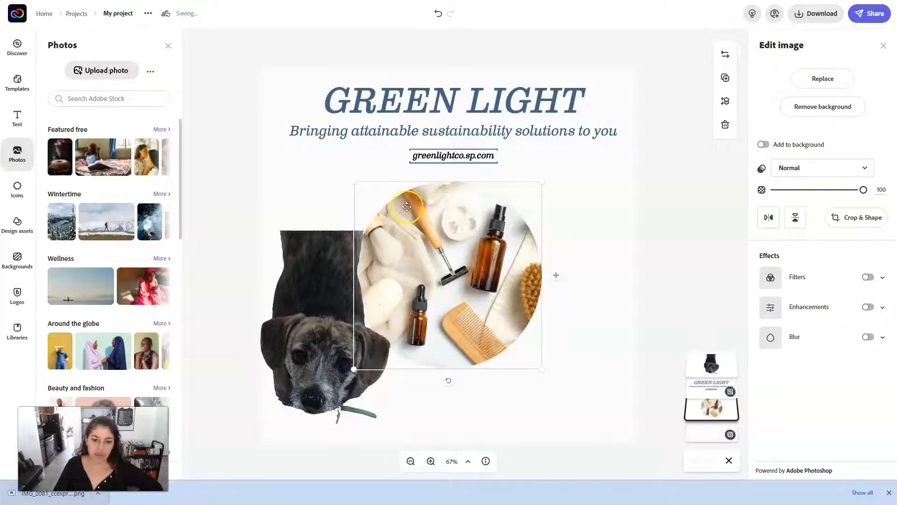
pyautogui.click(829, 80)
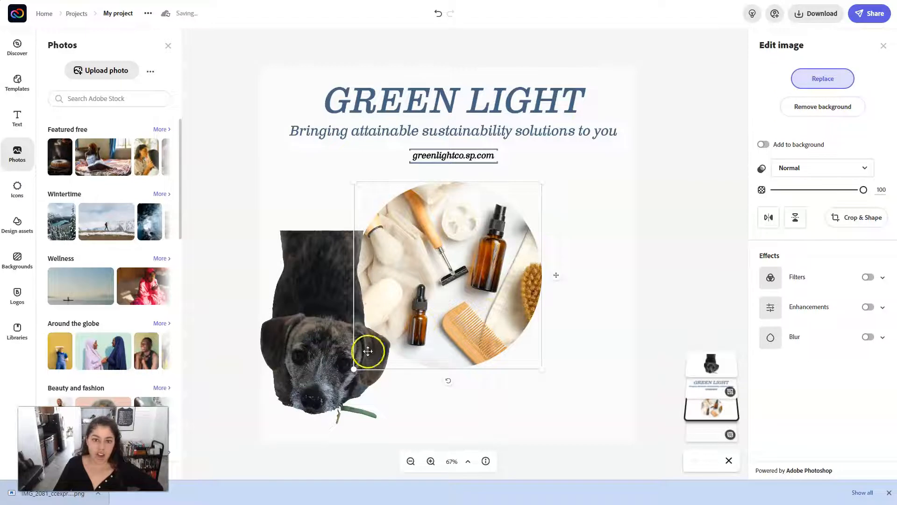
pyautogui.click(89, 70)
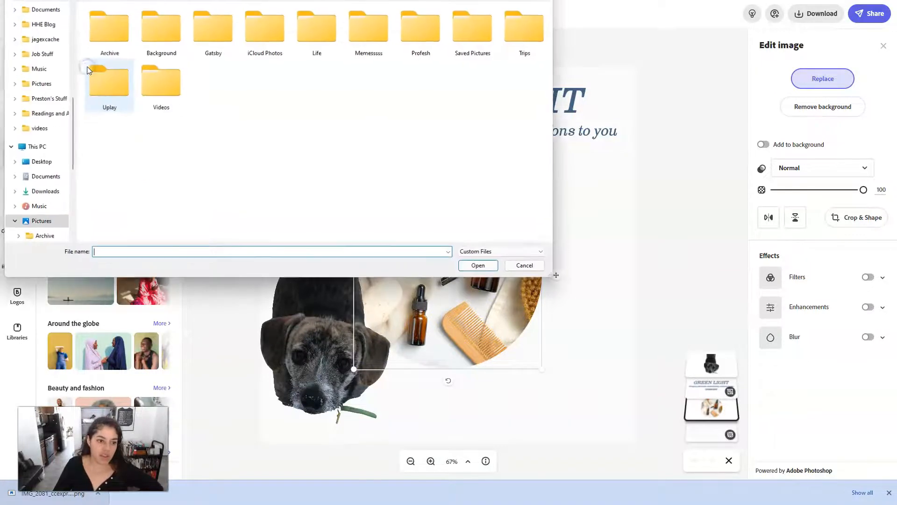
pyautogui.doubleClick(216, 28)
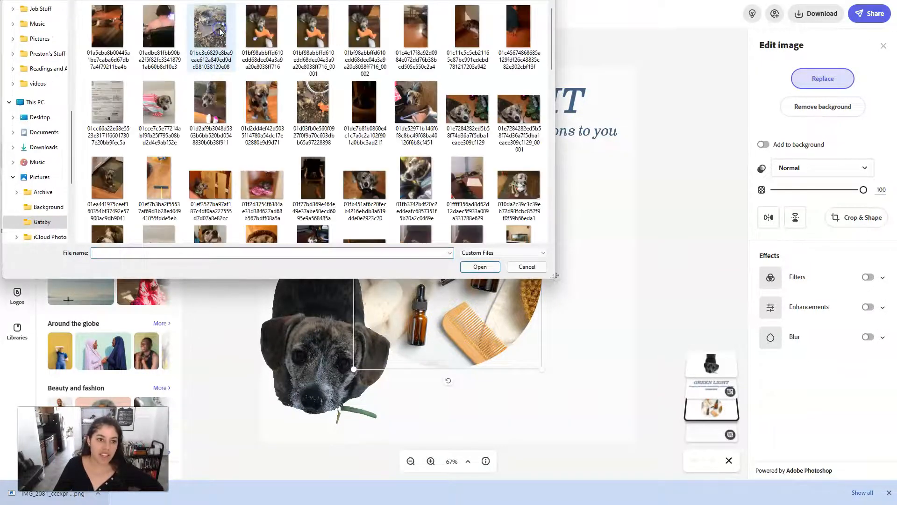
pyautogui.scroll(-10, 449, 162)
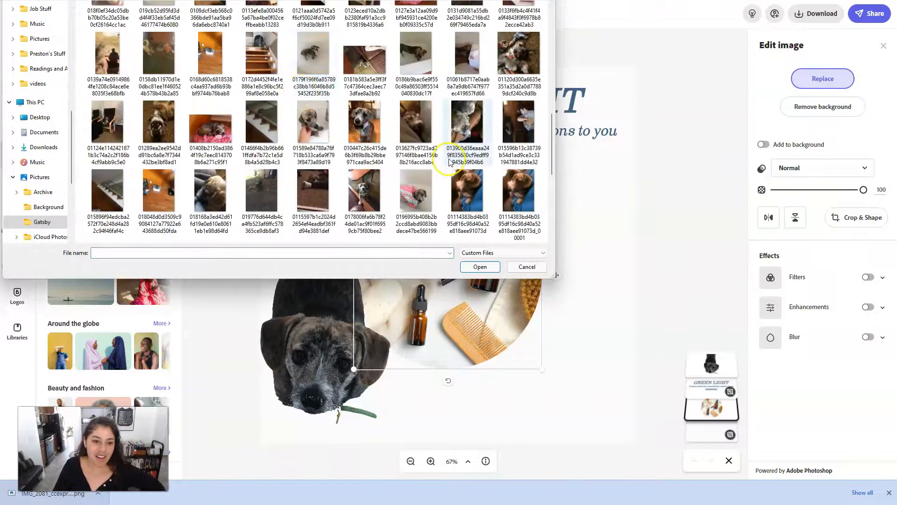
pyautogui.scroll(-4, 451, 163)
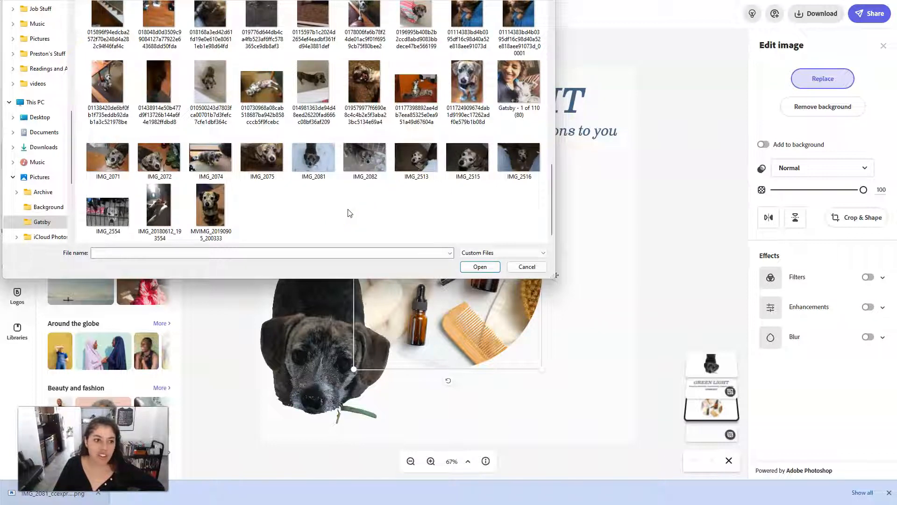
pyautogui.scroll(2, 350, 213)
pyautogui.scroll(5, 351, 213)
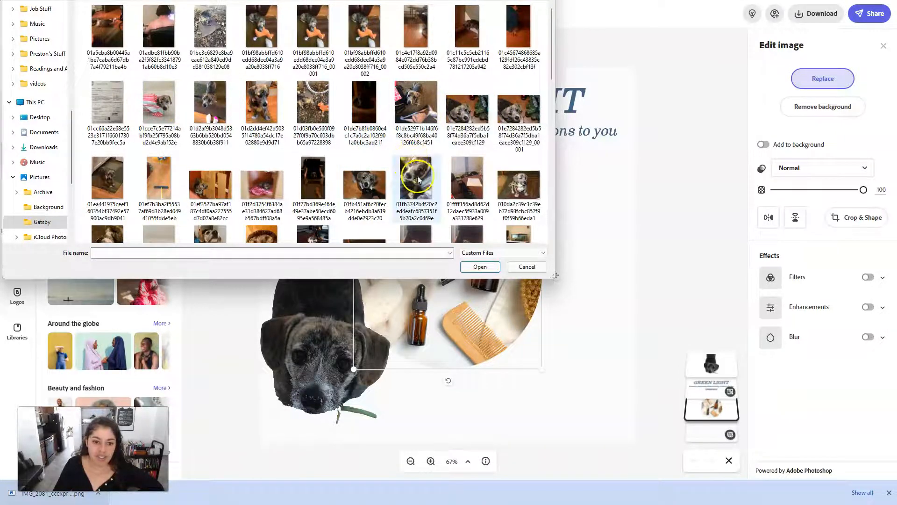
pyautogui.scroll(-3, 472, 175)
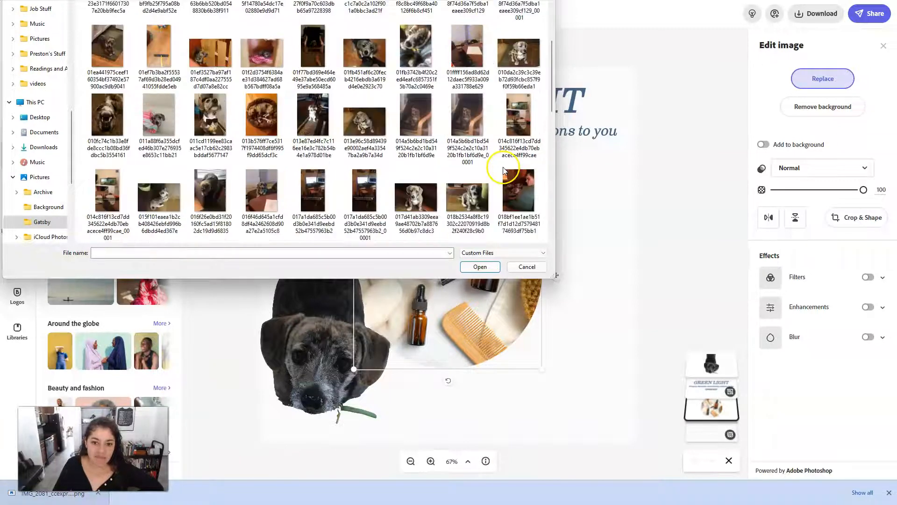
pyautogui.click(417, 197)
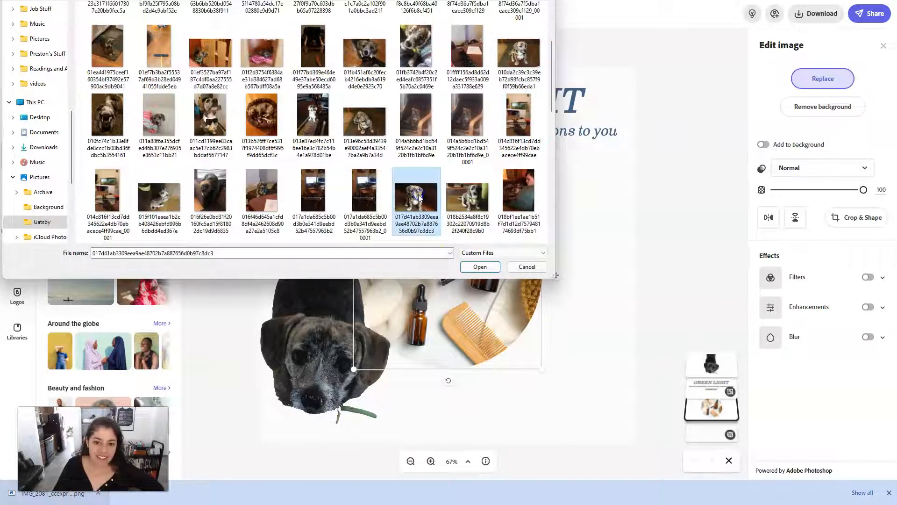
pyautogui.click(468, 199)
pyautogui.click(480, 267)
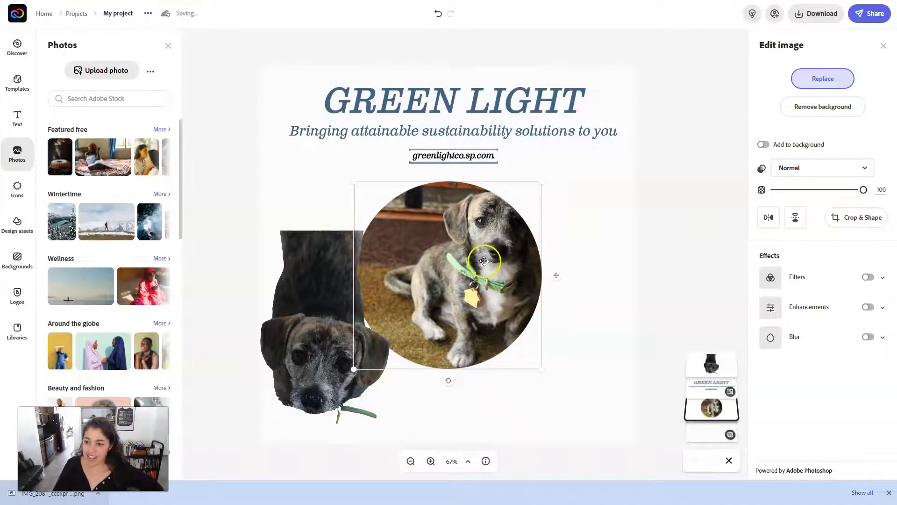
# Step: Recenter the dog within the circular crop, and move the round photo toward the right side of the post
pyautogui.click(864, 217)
pyautogui.moveTo(477, 286)
pyautogui.mouseDown()
pyautogui.moveTo(445, 286)
pyautogui.moveTo(463, 291)
pyautogui.mouseUp()
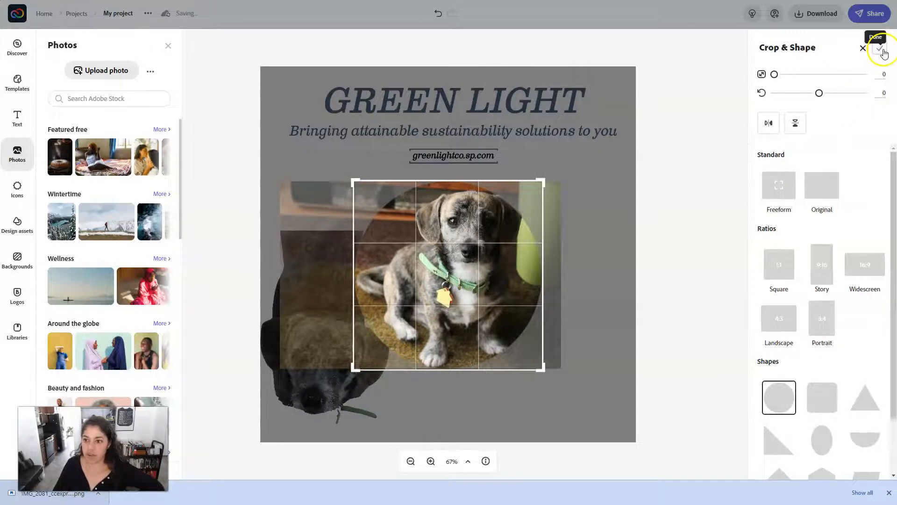
pyautogui.click(882, 49)
pyautogui.moveTo(477, 296); pyautogui.dragTo(534, 311)
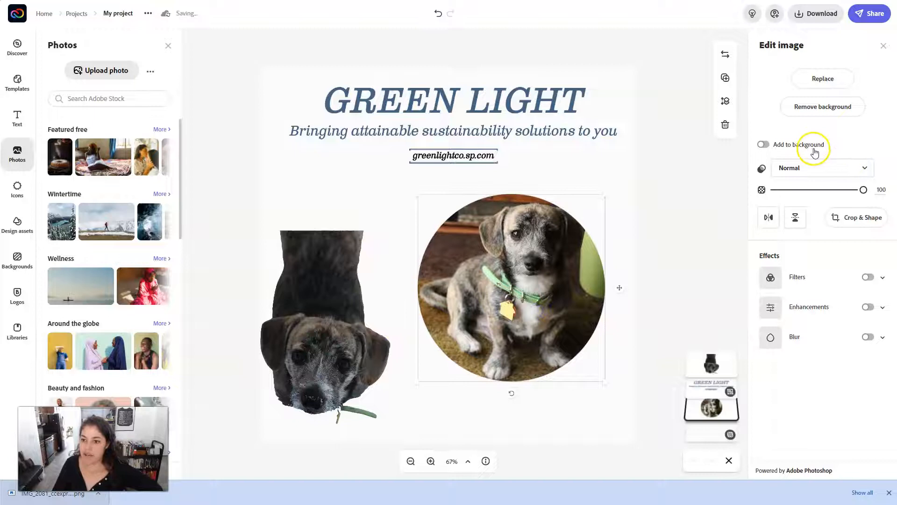
# Step: Try flipping the round dog photo horizontally and vertically, and return it to its original orientation
pyautogui.moveTo(857, 195)
pyautogui.mouseDown()
pyautogui.moveTo(787, 197)
pyautogui.moveTo(871, 200)
pyautogui.mouseUp()
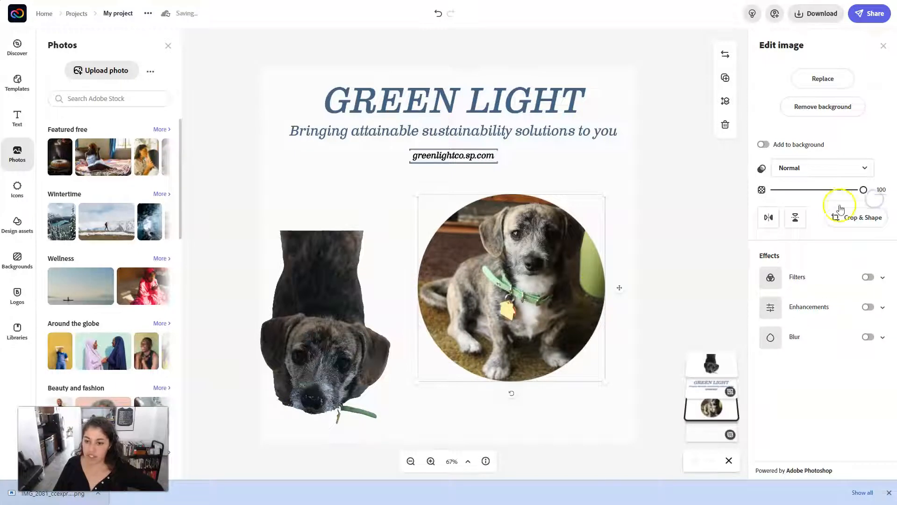
pyautogui.click(769, 218)
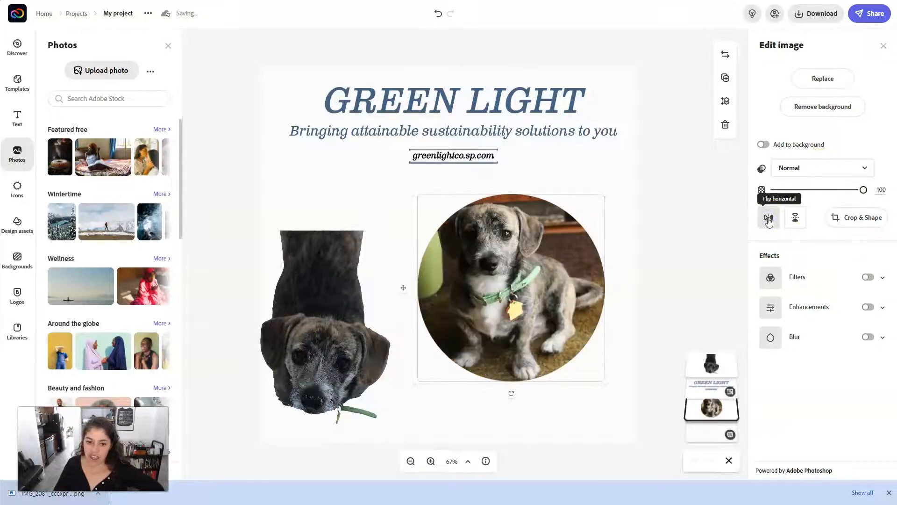
pyautogui.click(769, 219)
pyautogui.click(769, 219)
pyautogui.click(796, 219)
pyautogui.click(796, 219)
pyautogui.click(770, 218)
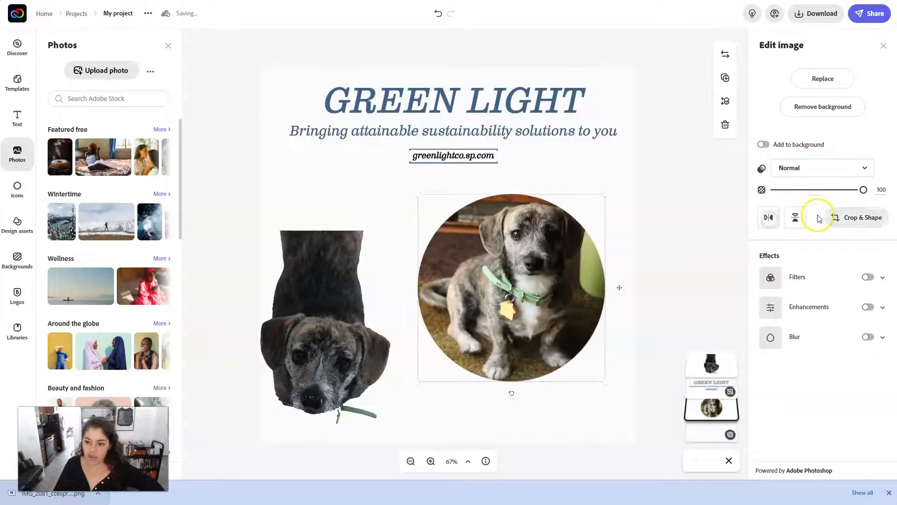
# Step: Try the Duotone, Grayscale and Darken filters on the round dog photo, and settle on Matte
pyautogui.click(883, 278)
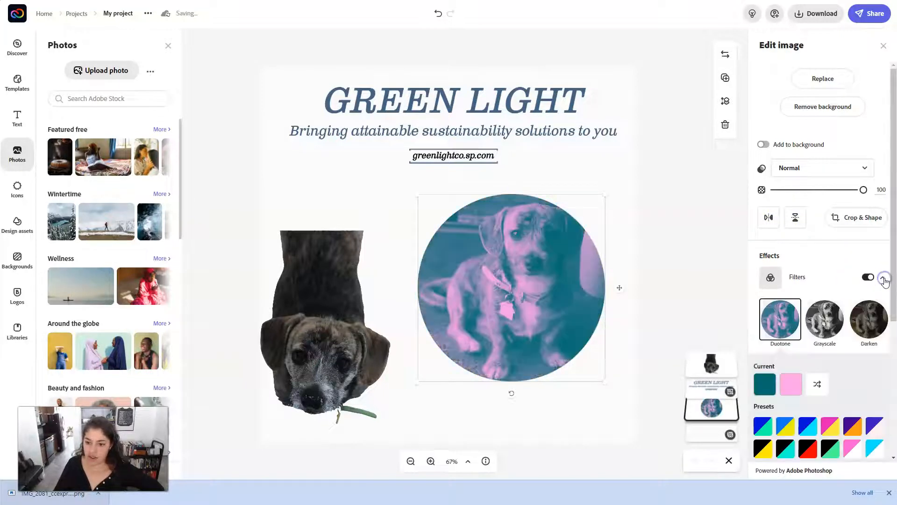
pyautogui.click(826, 314)
pyautogui.click(868, 323)
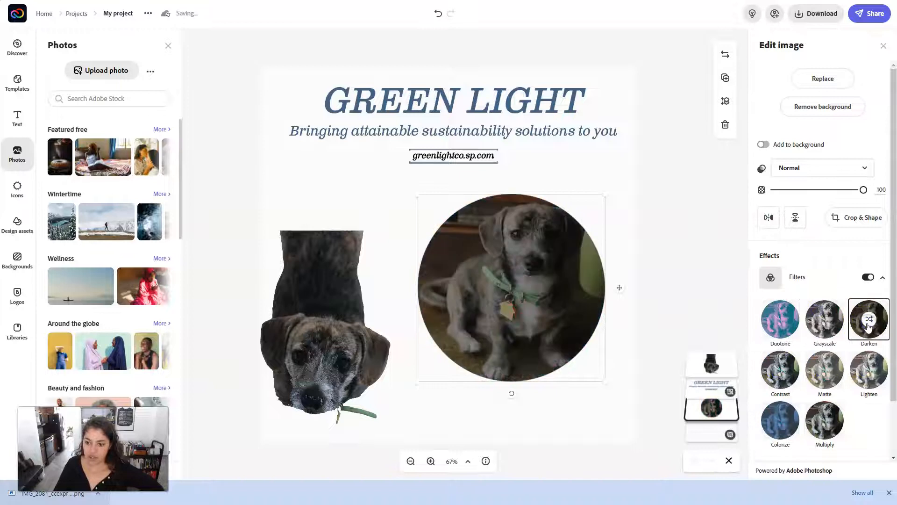
pyautogui.click(826, 369)
pyautogui.click(882, 278)
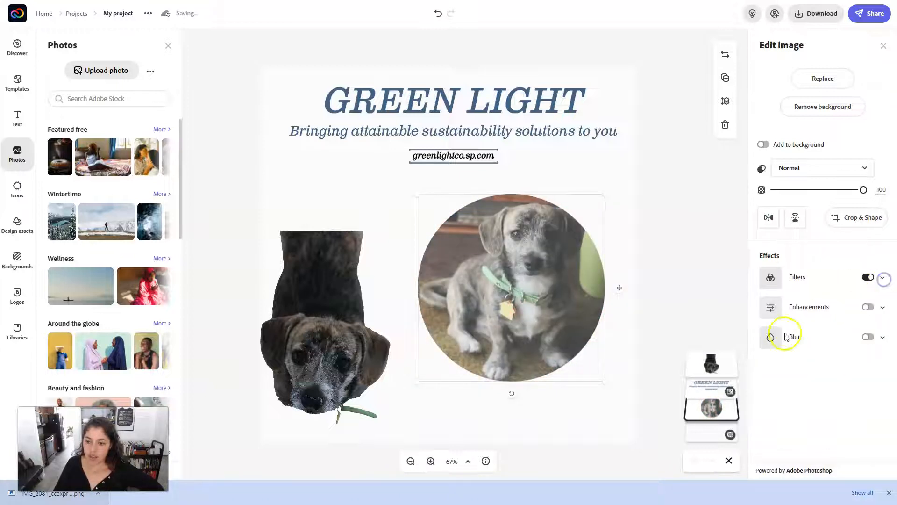
# Step: Try enhancing the round dog photo with brightness at -40, and switch off both its enhancements and its filter
pyautogui.click(883, 307)
pyautogui.moveTo(817, 369); pyautogui.dragTo(795, 369)
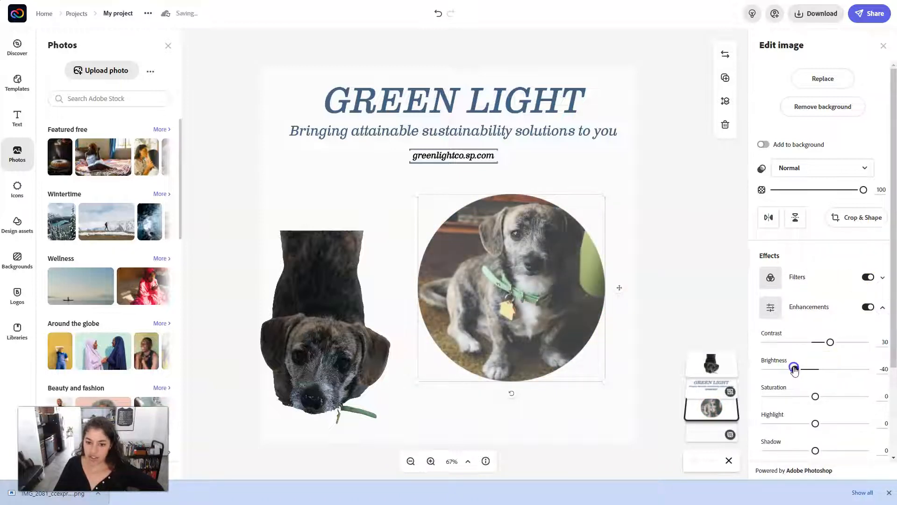
pyautogui.click(870, 306)
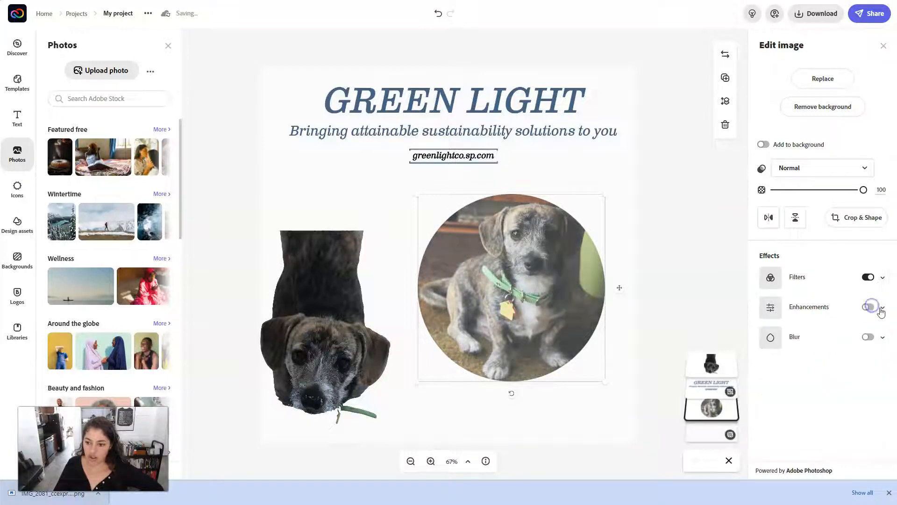
pyautogui.click(868, 277)
# Step: Apply a blur of 4 to the round dog photo and set it as the post's background
pyautogui.click(883, 338)
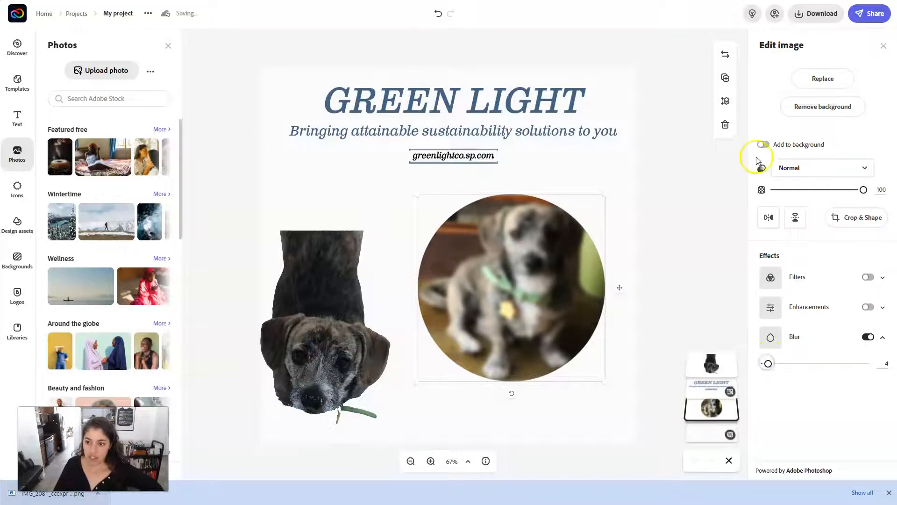
pyautogui.click(767, 145)
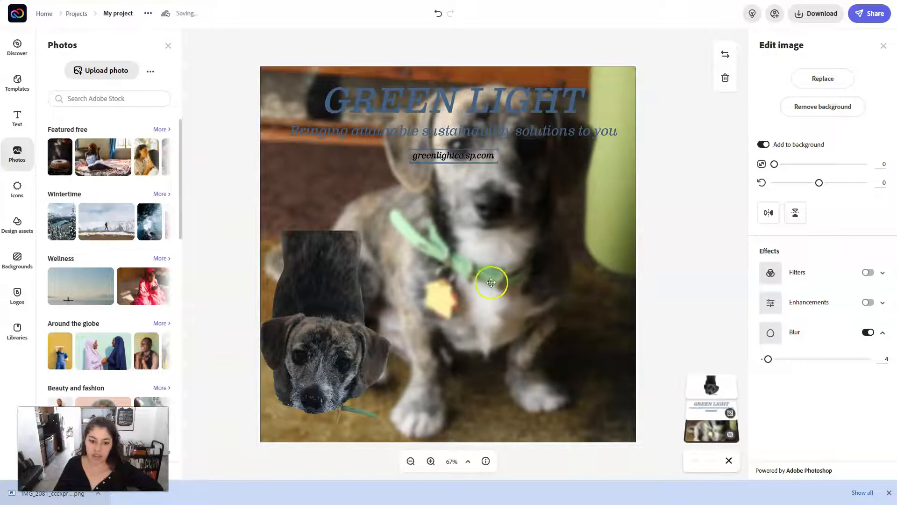
# Step: Move the cutout dog slightly down and left, and try the background photo's blur at 7, settling on 5
pyautogui.moveTo(330, 356); pyautogui.dragTo(320, 374)
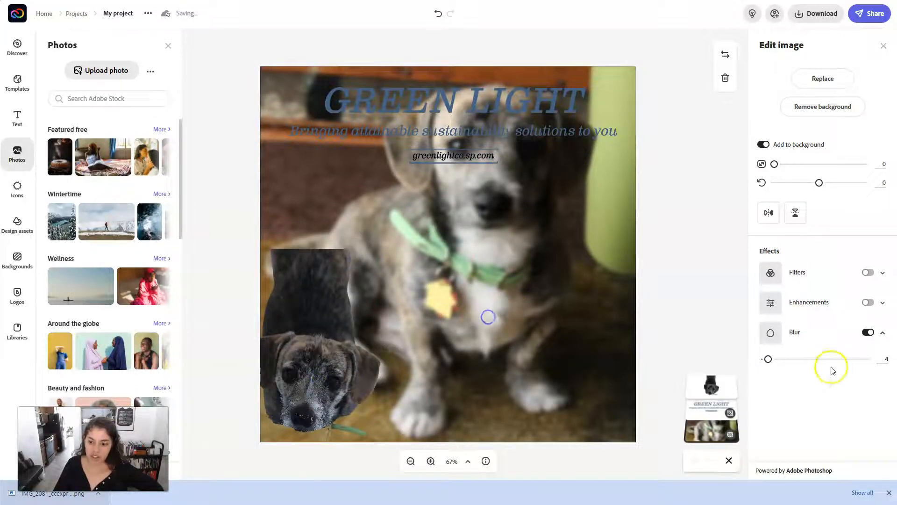
pyautogui.moveTo(768, 359); pyautogui.dragTo(772, 360)
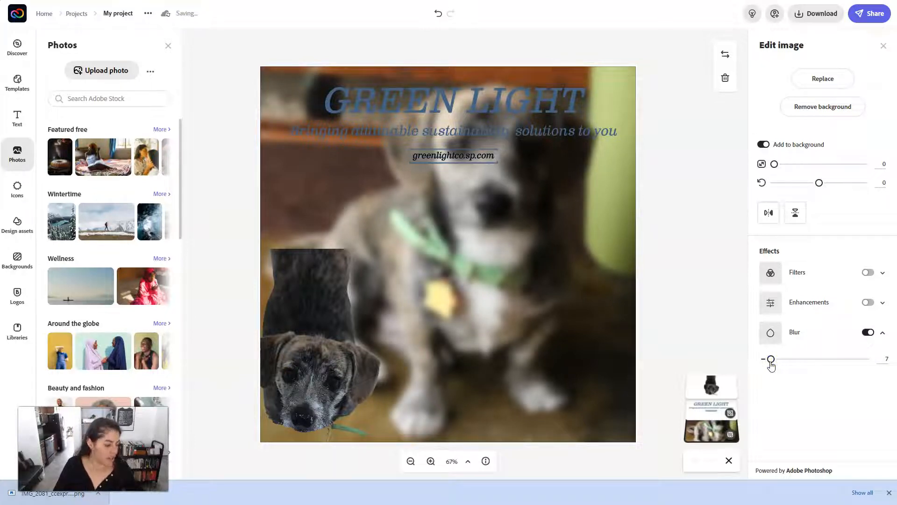
pyautogui.click(771, 361)
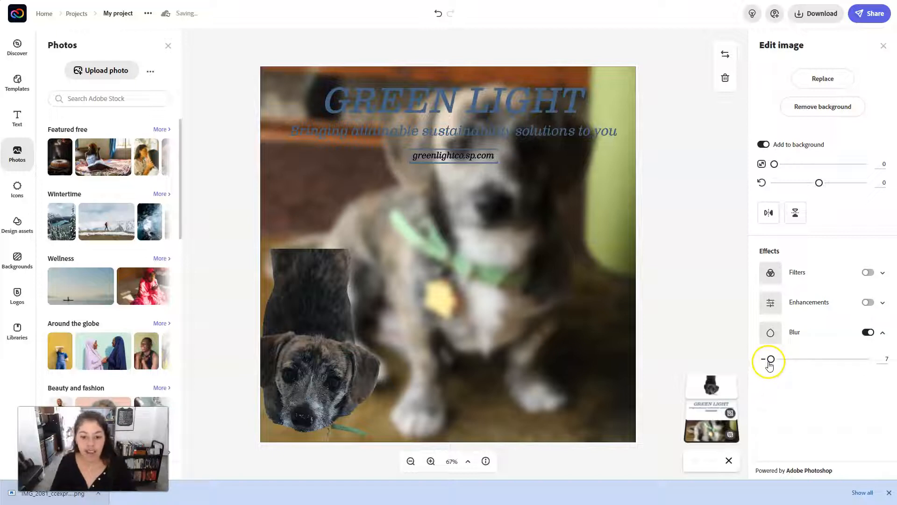
pyautogui.moveTo(772, 360); pyautogui.dragTo(769, 360)
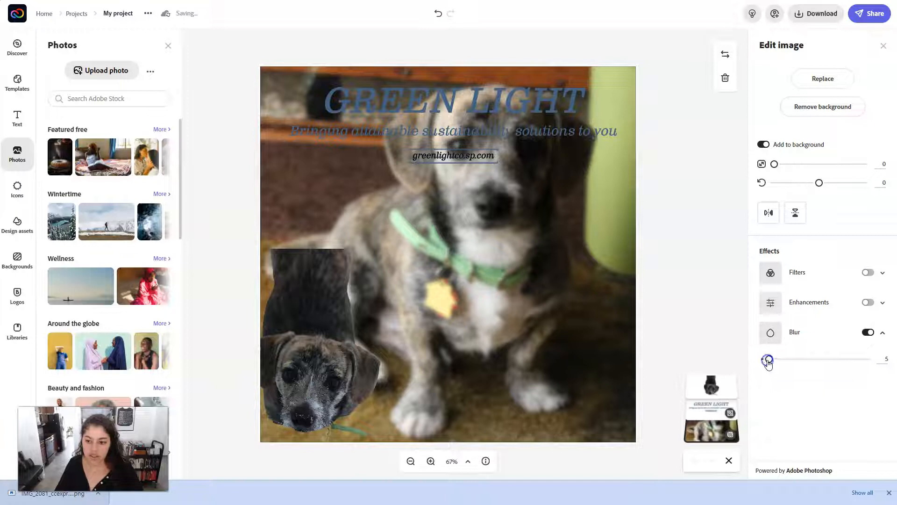
# Step: Take the dog photo out of the background, and shrink and move it into the lower-right corner of the post
pyautogui.click(764, 144)
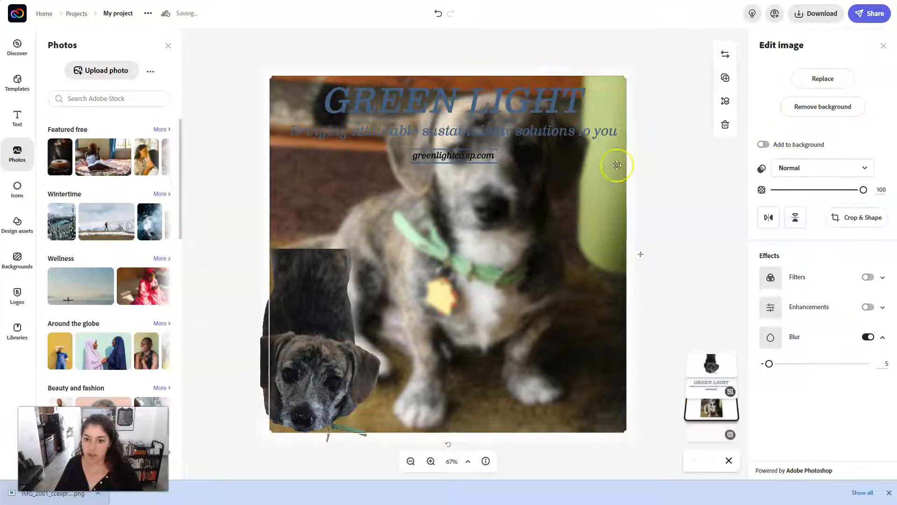
pyautogui.moveTo(625, 76); pyautogui.dragTo(456, 248)
pyautogui.moveTo(414, 290); pyautogui.dragTo(590, 300)
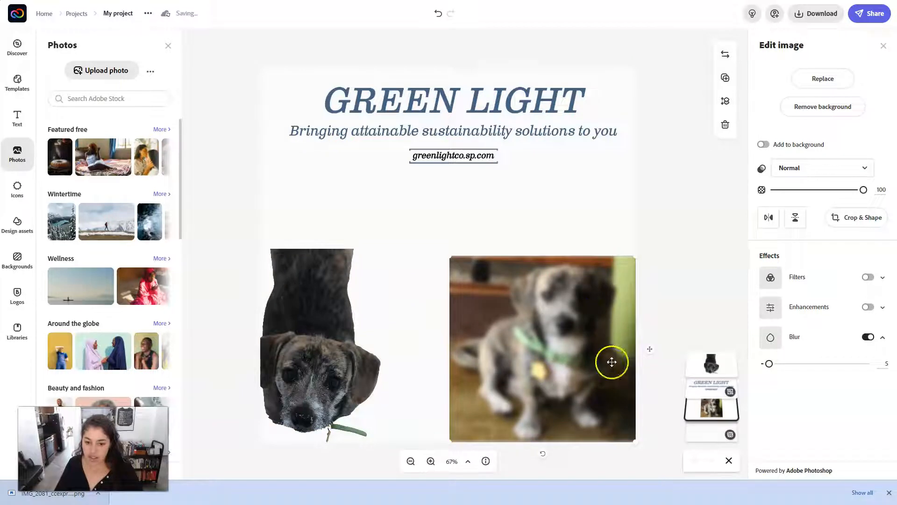
# Step: Turn off the seated dog photo's blur and crop it to a heart shape, repositioning the dog within the heart
pyautogui.click(866, 337)
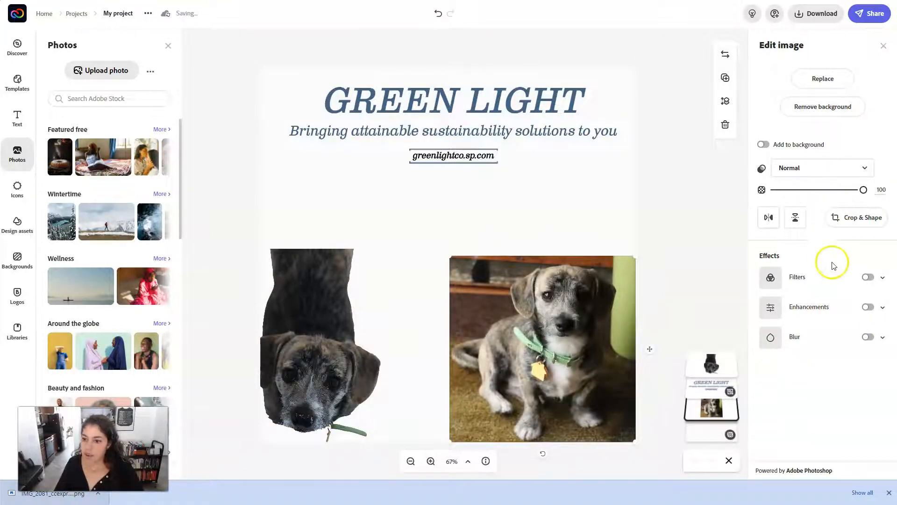
pyautogui.click(862, 225)
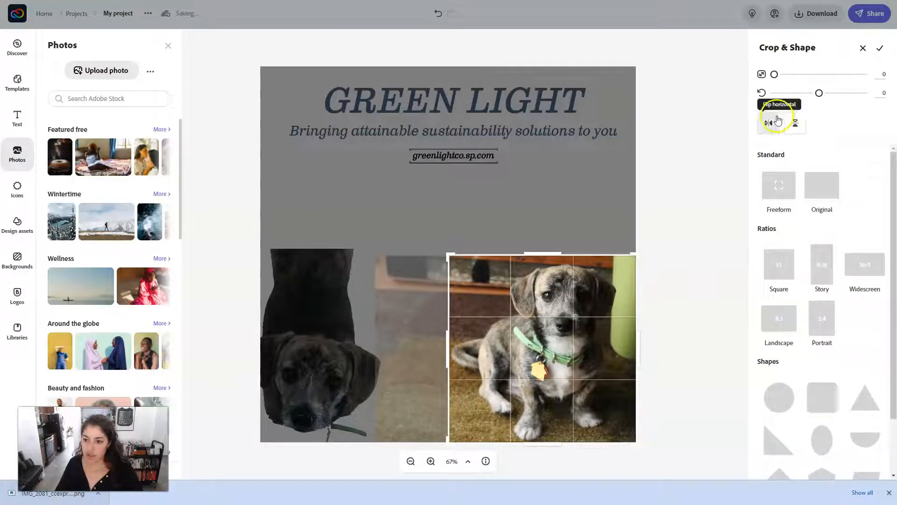
pyautogui.scroll(-2, 843, 309)
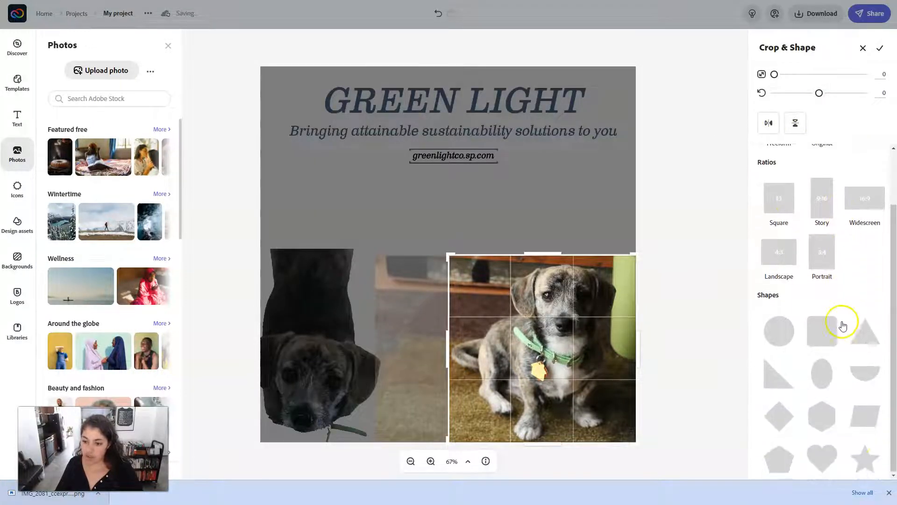
pyautogui.click(824, 460)
pyautogui.moveTo(551, 335); pyautogui.dragTo(530, 349)
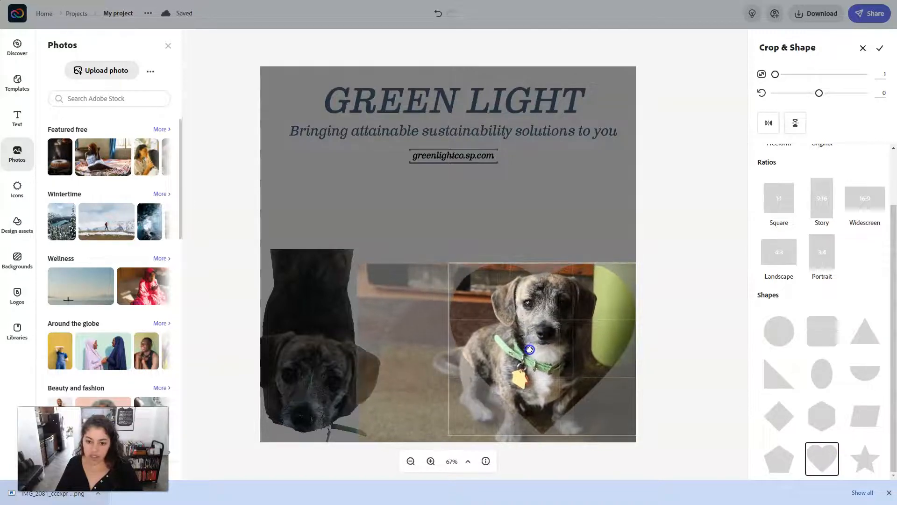
pyautogui.click(880, 48)
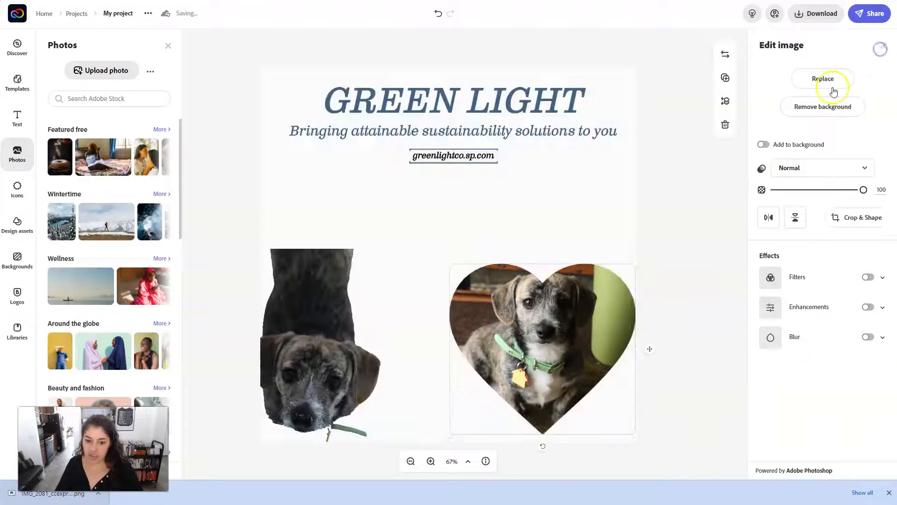
# Step: Arrange the heart-shaped photo in the lower-right corner and the cutout dog in the lower-left part of the post
pyautogui.moveTo(520, 387); pyautogui.dragTo(546, 345)
pyautogui.moveTo(307, 376); pyautogui.dragTo(296, 201)
pyautogui.click(308, 184)
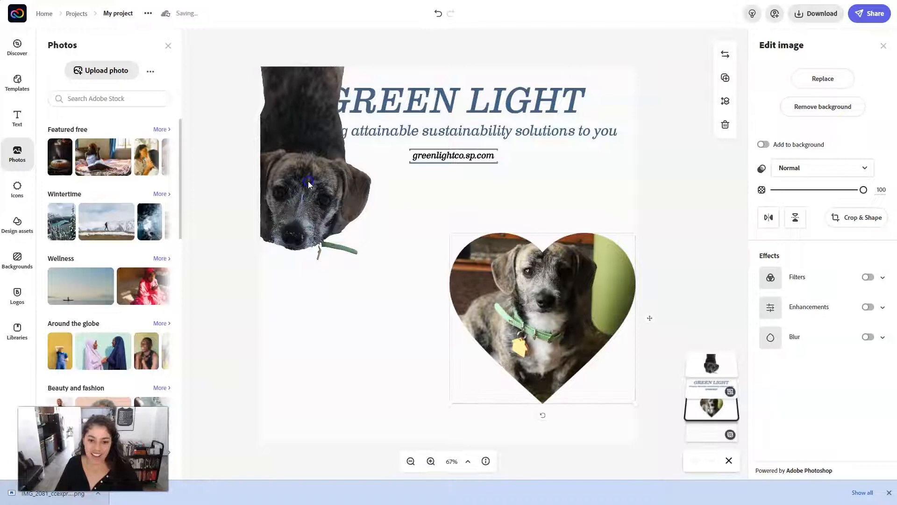
pyautogui.moveTo(554, 305); pyautogui.dragTo(554, 344)
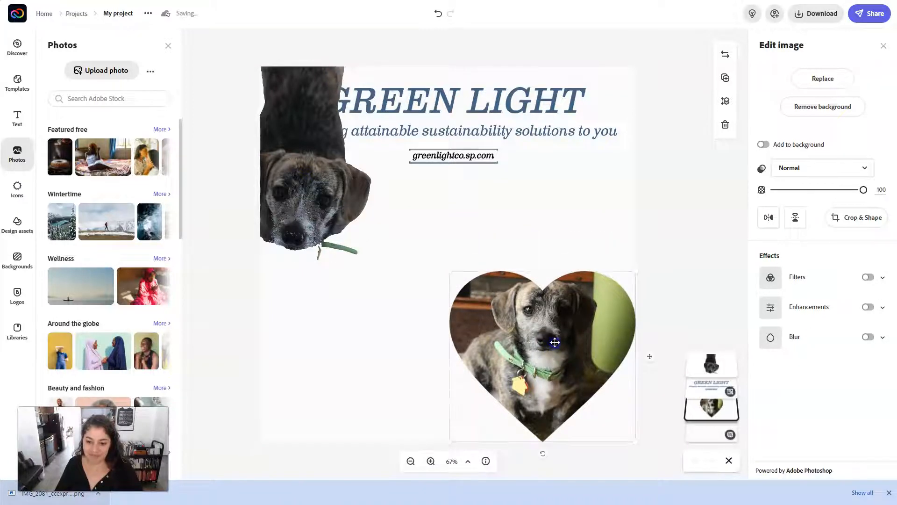
pyautogui.click(727, 248)
pyautogui.moveTo(296, 202); pyautogui.dragTo(328, 374)
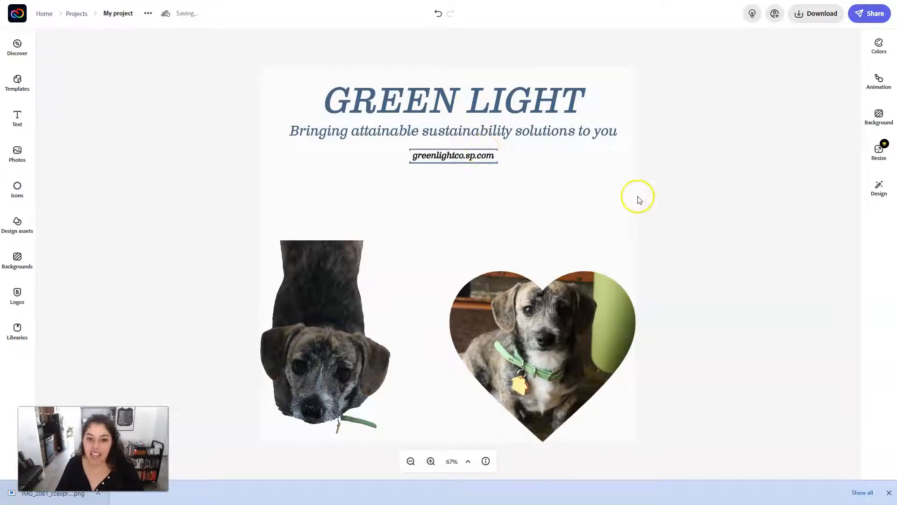
# Step: Ungroup the block holding the headline, tagline and web address into separate text elements
pyautogui.click(435, 106)
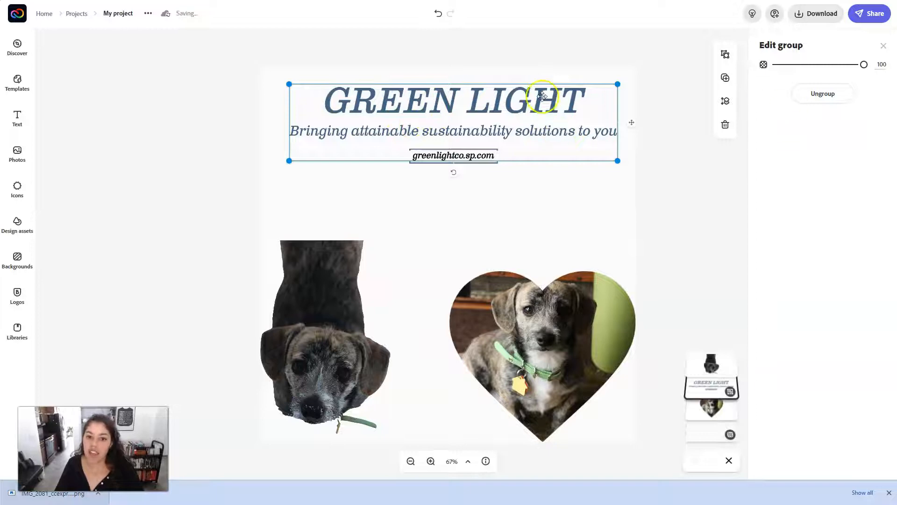
pyautogui.click(824, 95)
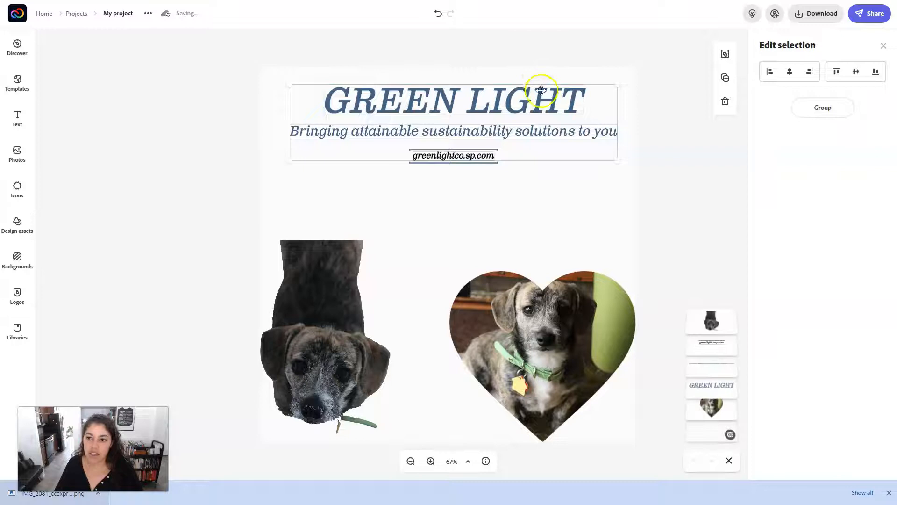
pyautogui.click(667, 186)
# Step: Replace the headline text with "Hello Old Sport"
pyautogui.click(497, 91)
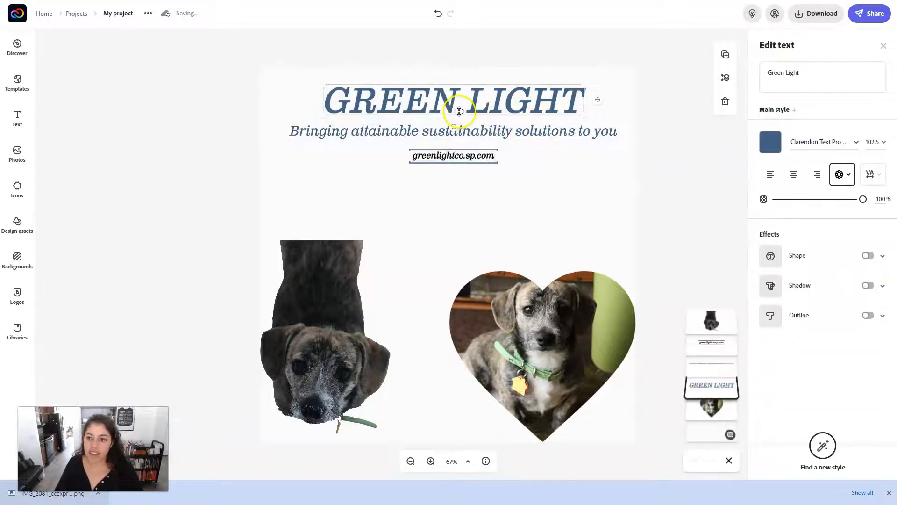
pyautogui.click(818, 70)
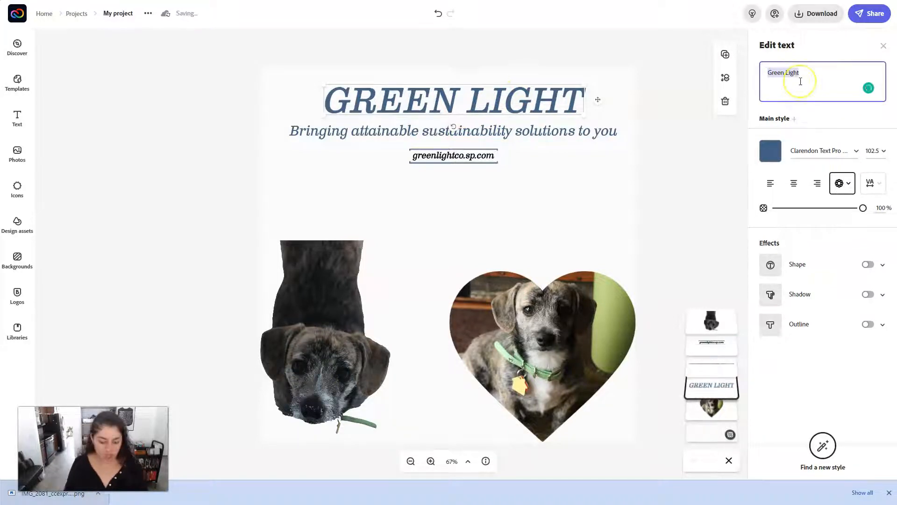
pyautogui.write('I')
pyautogui.press('BackSpace')
pyautogui.write('Hello Ol')
pyautogui.write('d Sport')
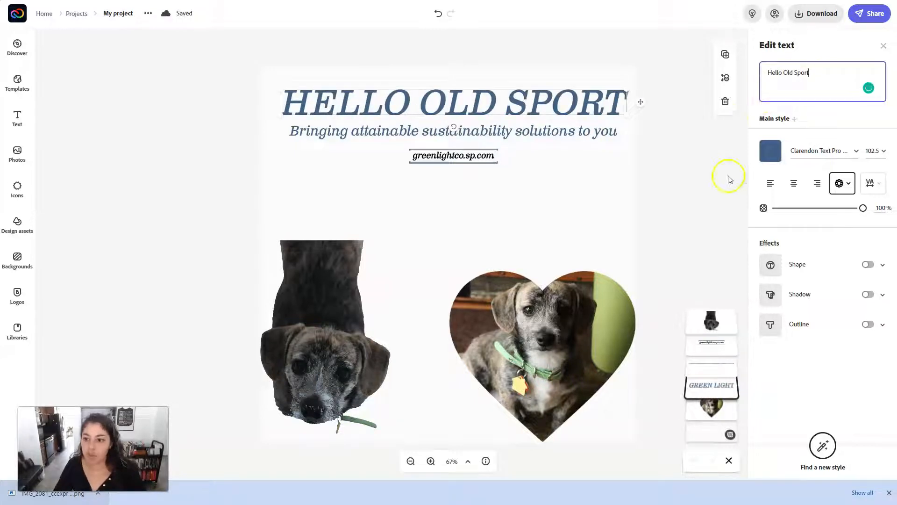
# Step: Try several Blog Branding colors on the headline, and settle on the navy blue #08376B
pyautogui.click(771, 152)
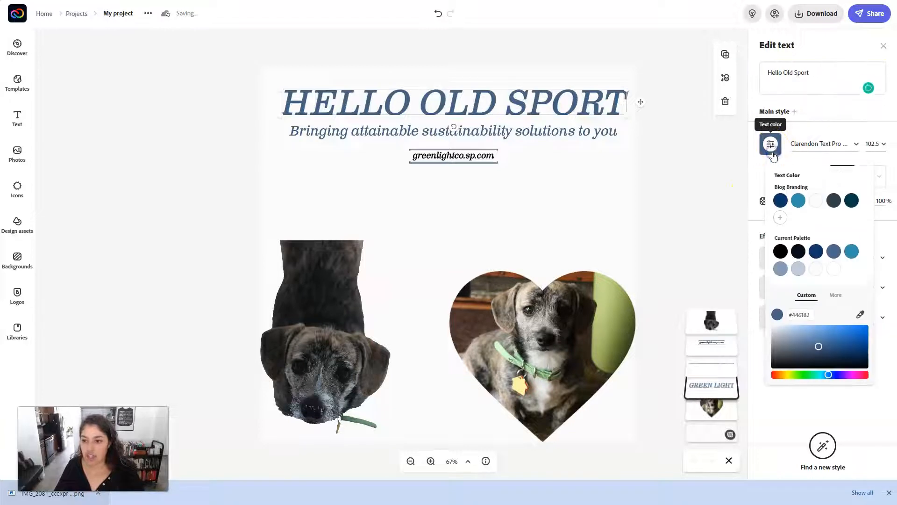
pyautogui.click(799, 193)
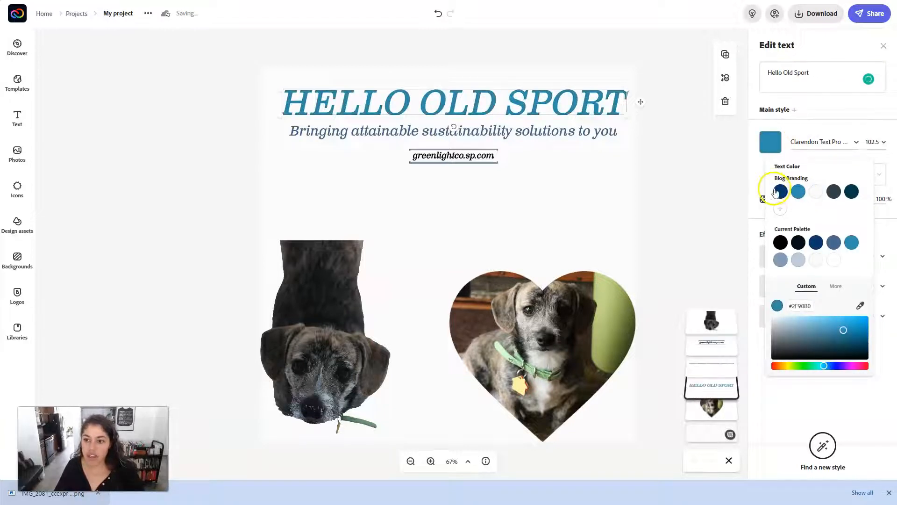
pyautogui.click(780, 192)
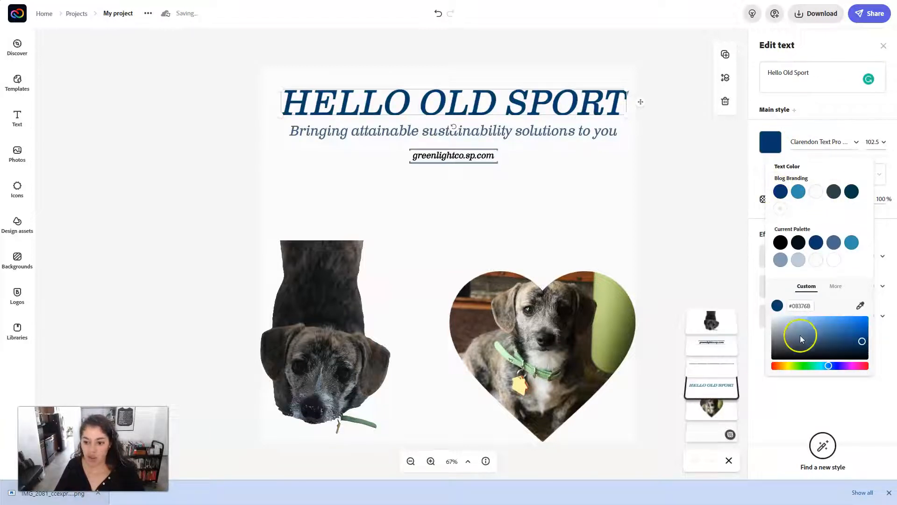
pyautogui.click(834, 194)
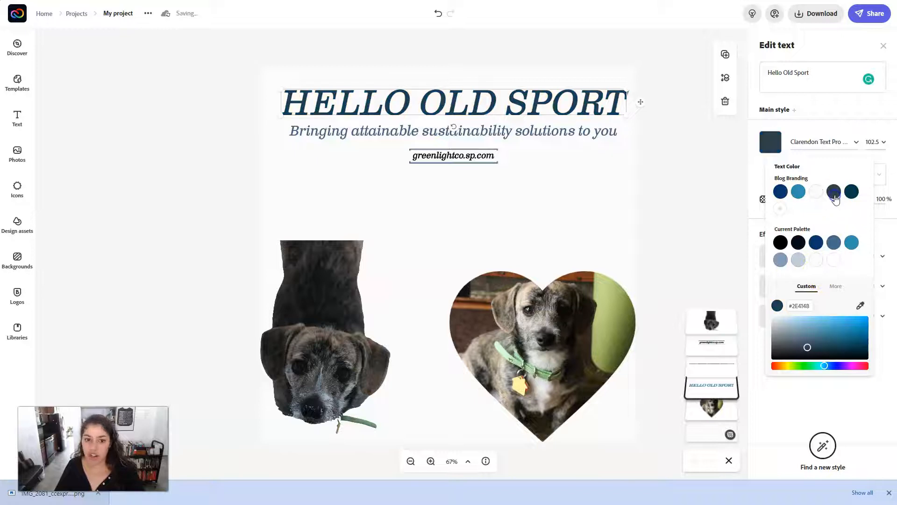
pyautogui.click(781, 193)
pyautogui.click(723, 186)
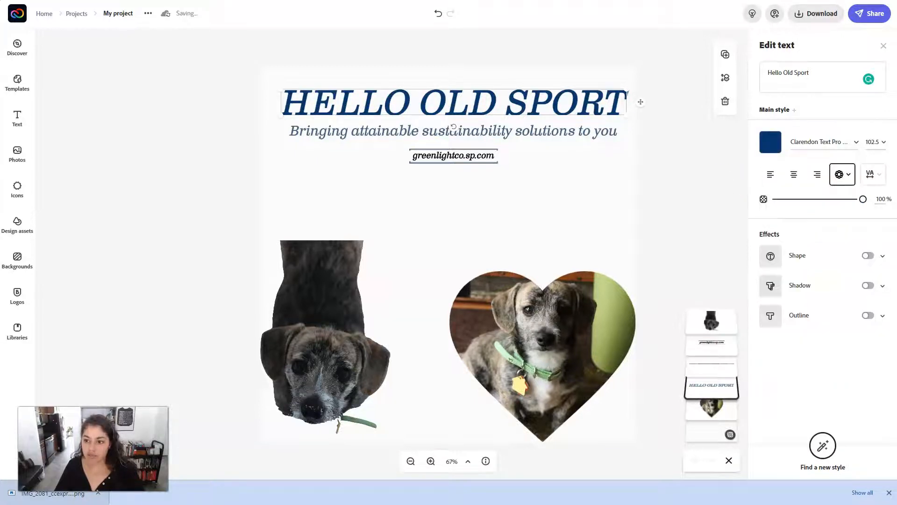
# Step: Try the Semi-circle, Left-aligned grid and Rotate alignments on the headline, and return it to its original magic alignment
pyautogui.click(843, 174)
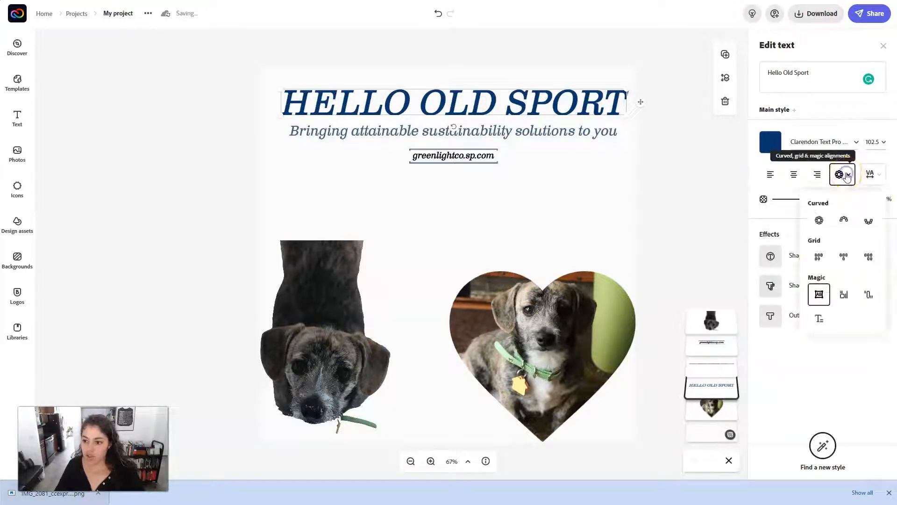
pyautogui.click(842, 222)
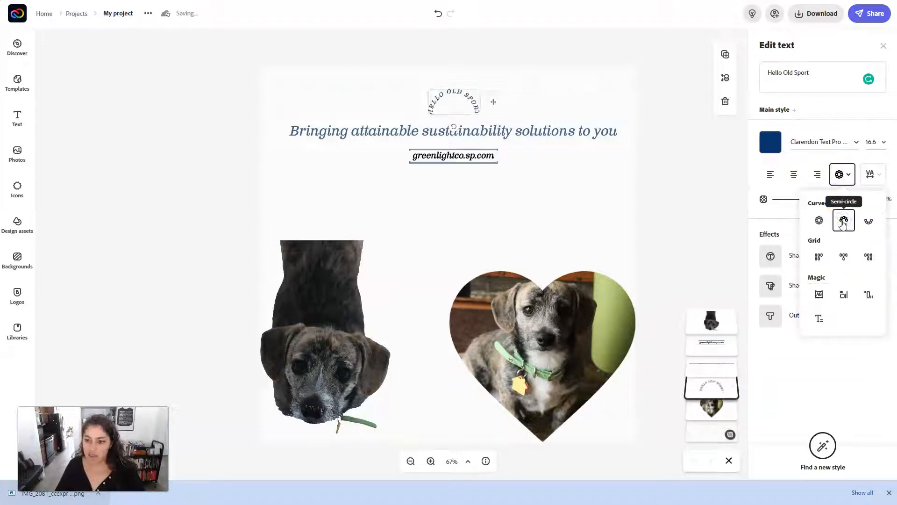
pyautogui.click(826, 262)
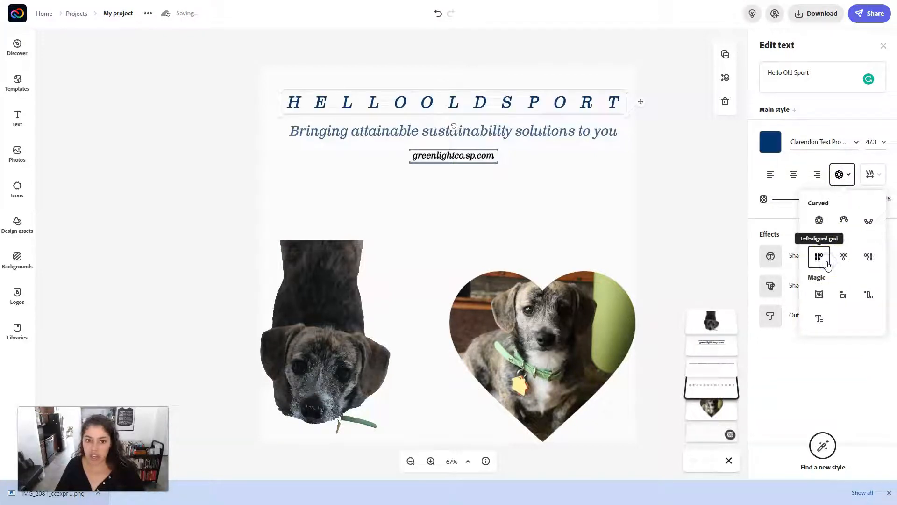
pyautogui.click(844, 296)
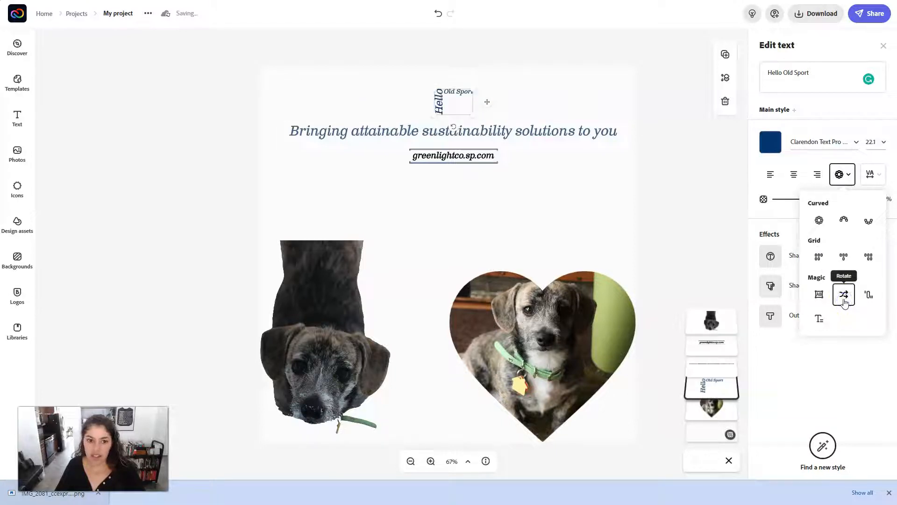
pyautogui.click(828, 298)
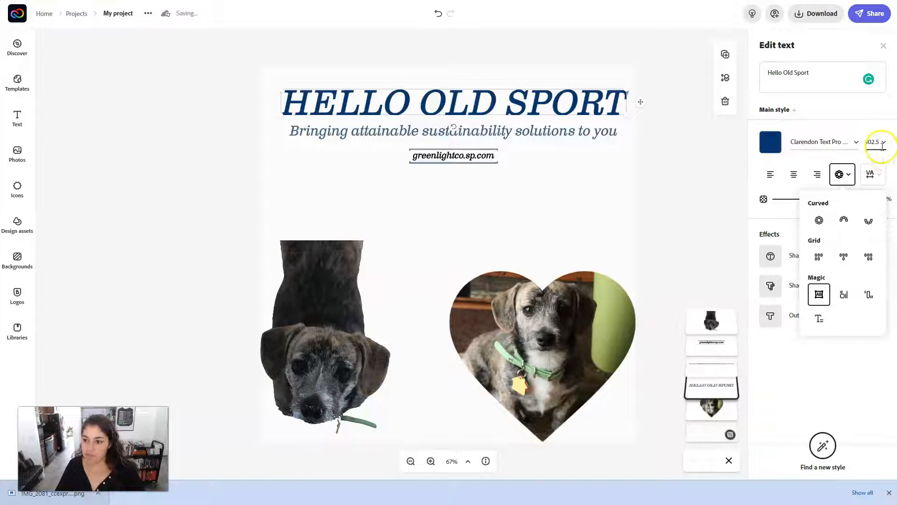
pyautogui.click(737, 187)
# Step: Replace the tagline below the headline with "I'm Gatsby"
pyautogui.click(540, 130)
pyautogui.moveTo(816, 82); pyautogui.dragTo(757, 66)
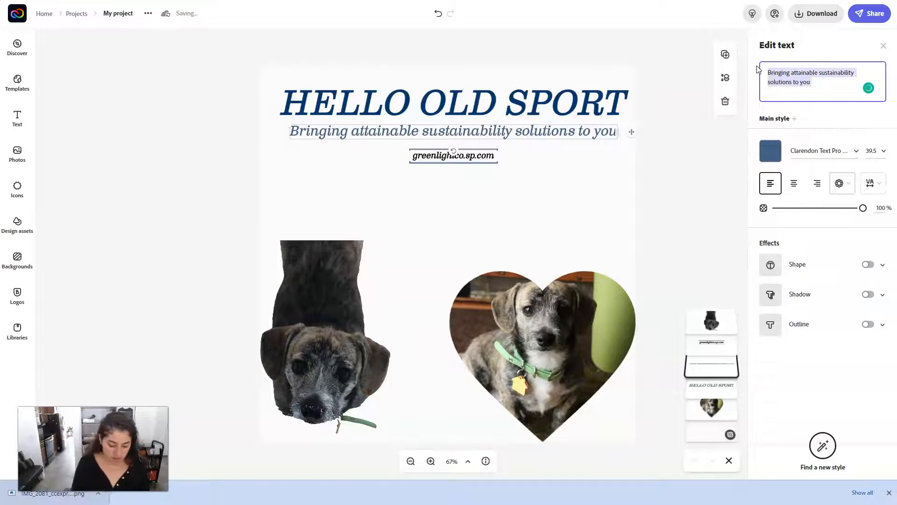
pyautogui.press('BackSpace')
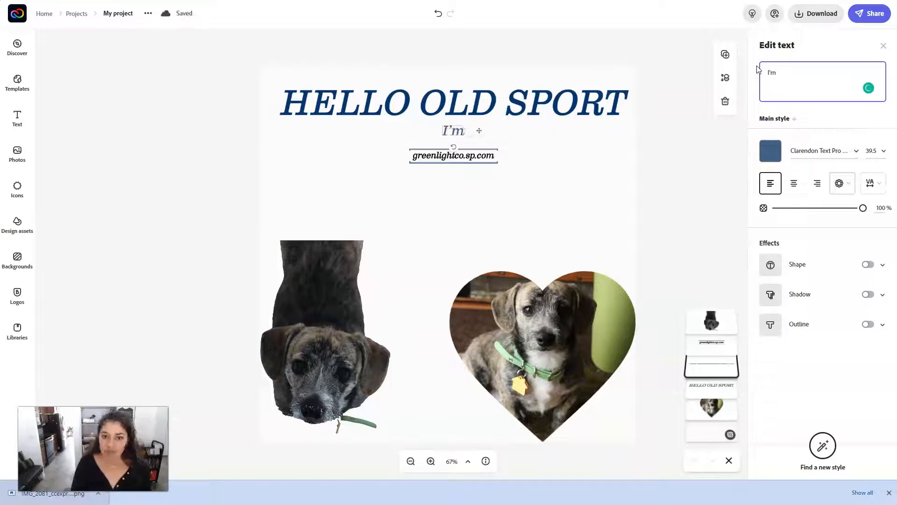
pyautogui.write("I'm Gatsby")
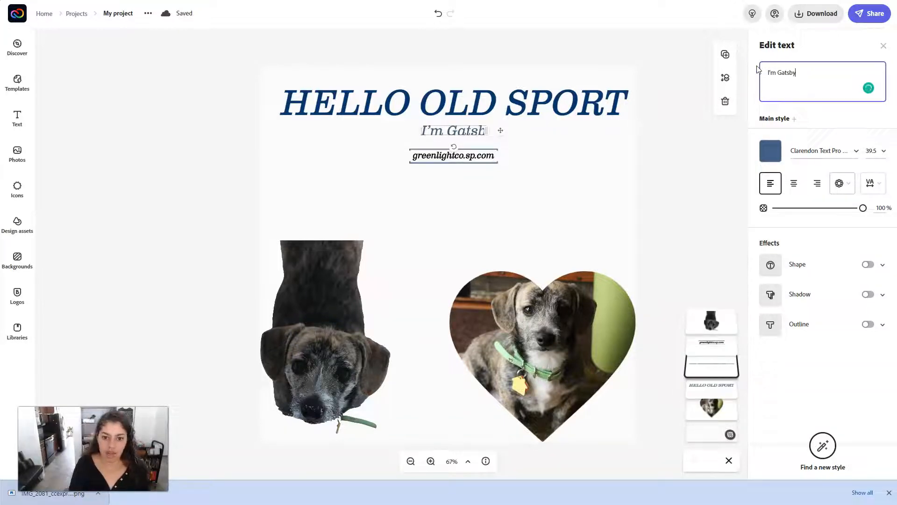
# Step: Color the "I'm Gatsby" text with the Blog Branding teal blue #2F90B0
pyautogui.click(769, 146)
pyautogui.click(798, 191)
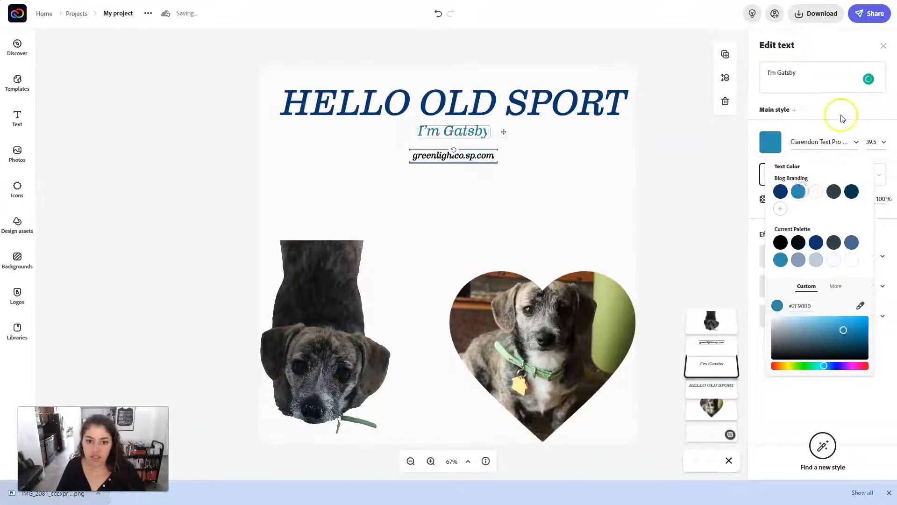
pyautogui.click(884, 46)
# Step: Try an outline thickness of 26 on the web address, and delete the web address text from the post
pyautogui.click(474, 155)
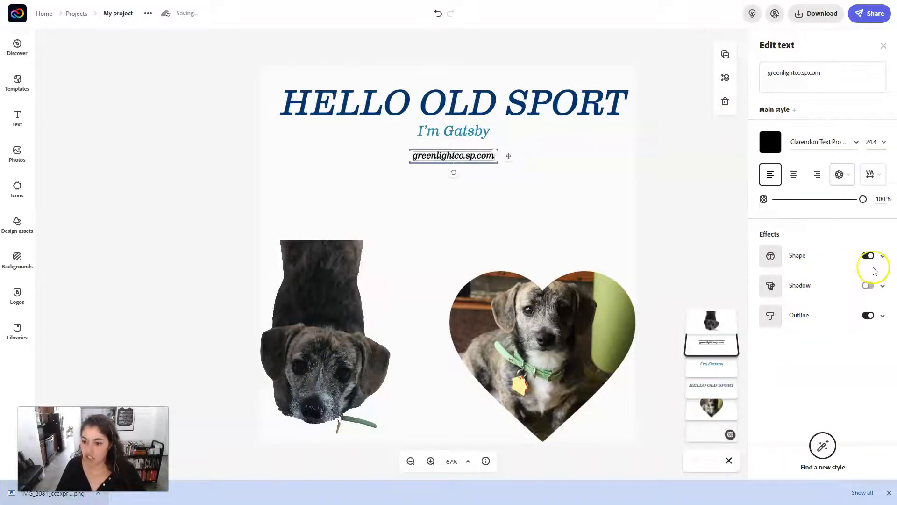
pyautogui.click(882, 256)
pyautogui.click(883, 259)
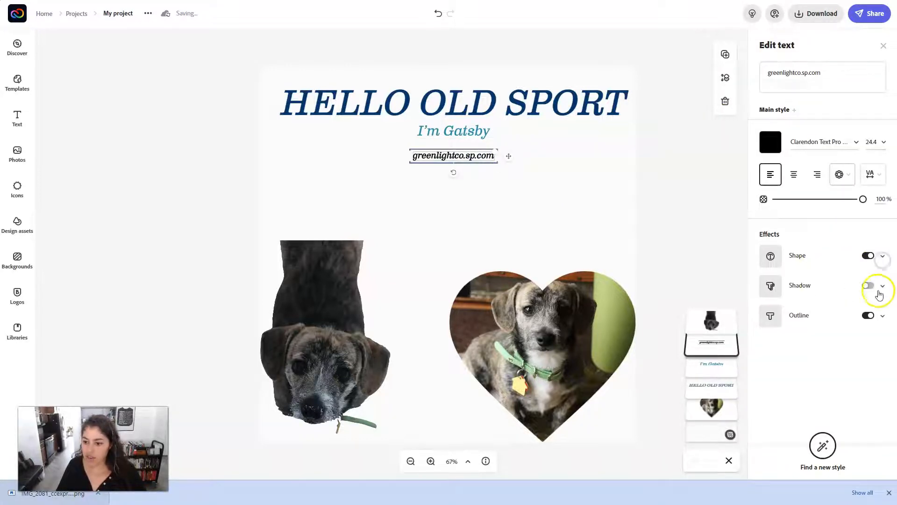
pyautogui.click(883, 316)
pyautogui.moveTo(778, 372); pyautogui.dragTo(814, 375)
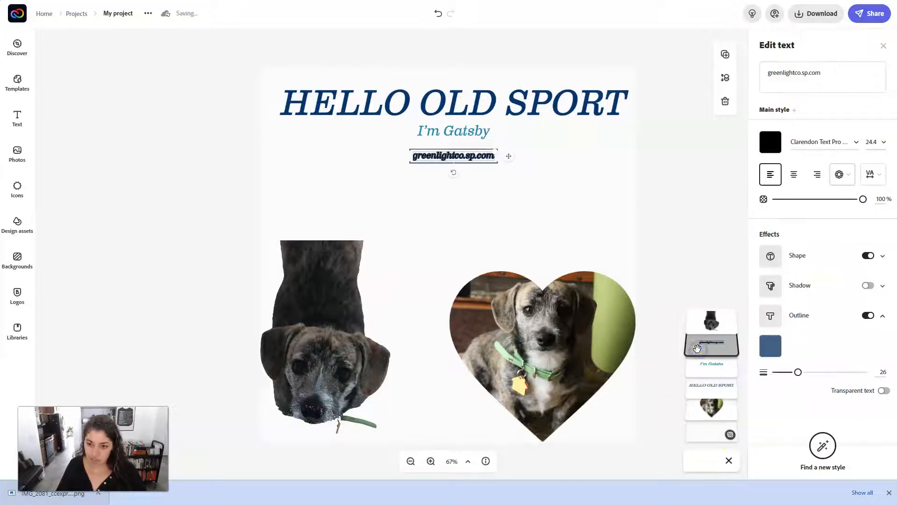
pyautogui.click(725, 101)
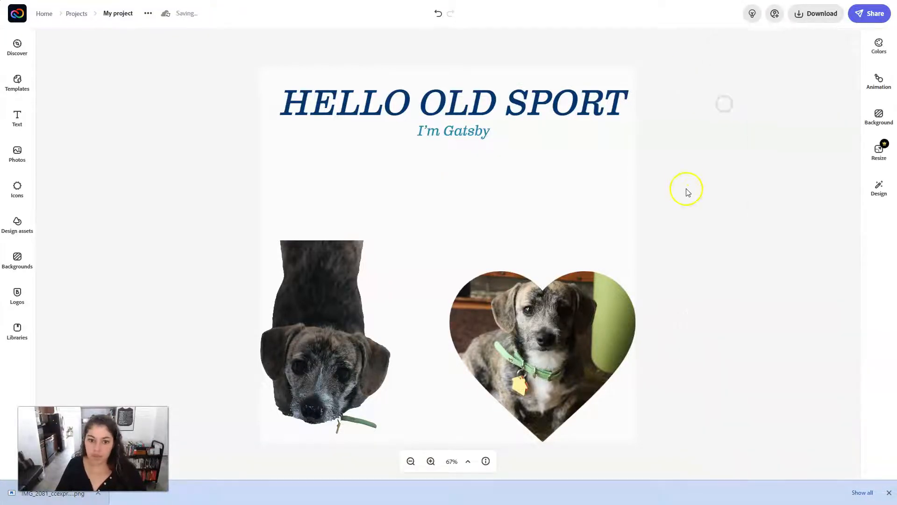
# Step: Reposition the "I'm Gatsby" text below the headline and set its font size to 102.5
pyautogui.click(461, 137)
pyautogui.moveTo(418, 131); pyautogui.dragTo(270, 110)
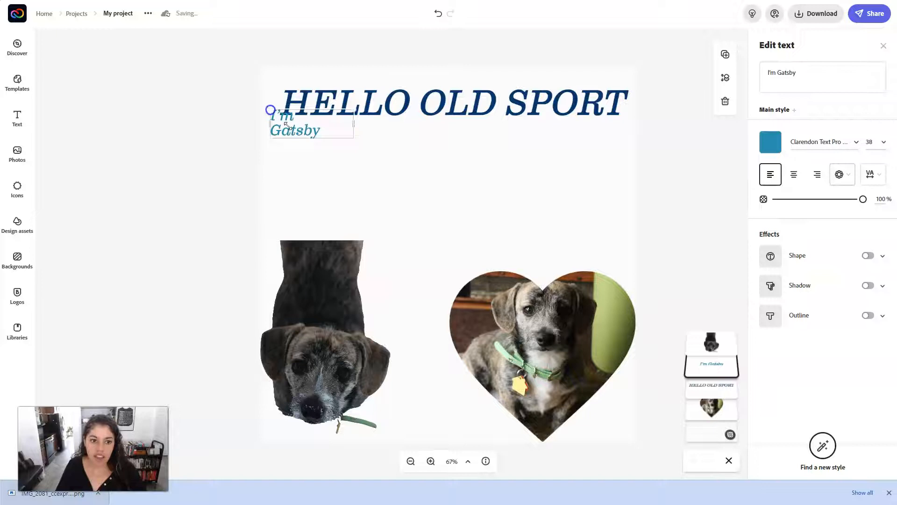
pyautogui.moveTo(301, 140); pyautogui.dragTo(446, 159)
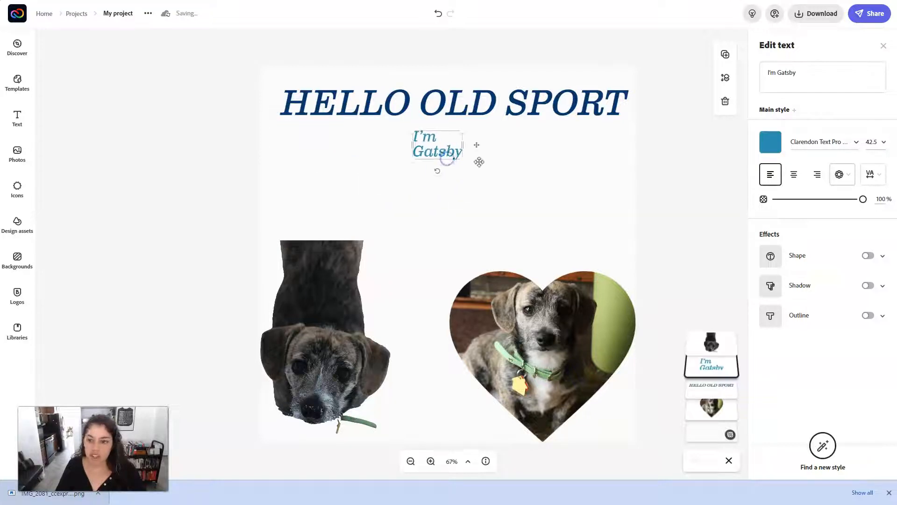
pyautogui.click(883, 142)
pyautogui.click(872, 172)
pyautogui.click(446, 163)
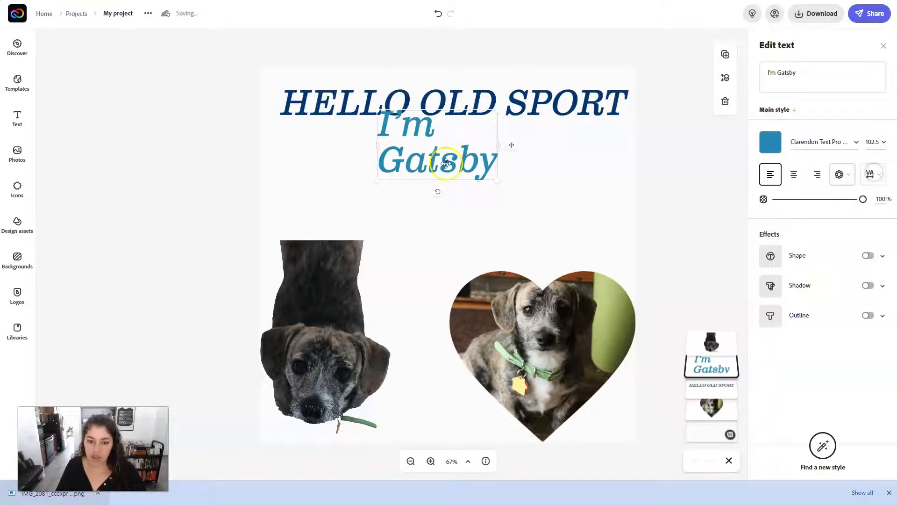
# Step: Widen the "I'm Gatsby" text box to fit one line and center it directly beneath the headline
pyautogui.moveTo(445, 162); pyautogui.dragTo(444, 184)
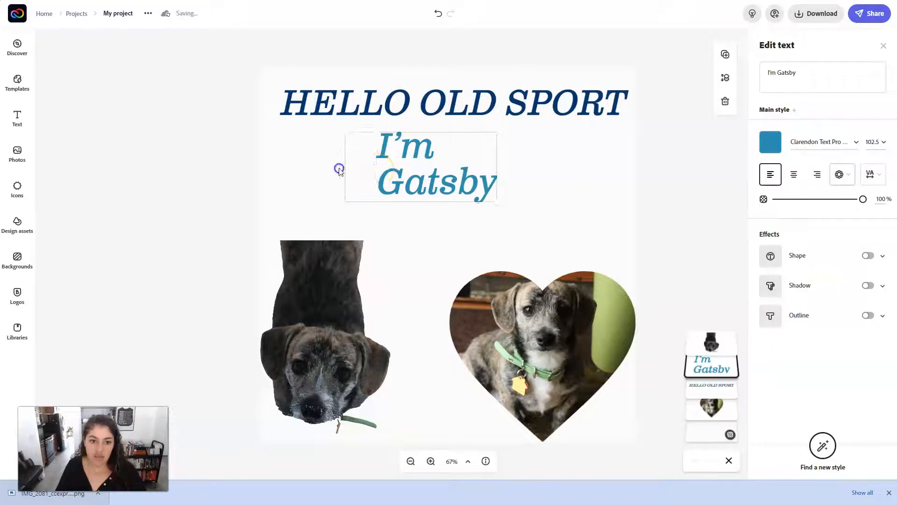
pyautogui.moveTo(339, 169); pyautogui.dragTo(290, 167)
pyautogui.moveTo(387, 160); pyautogui.dragTo(432, 156)
pyautogui.click(634, 192)
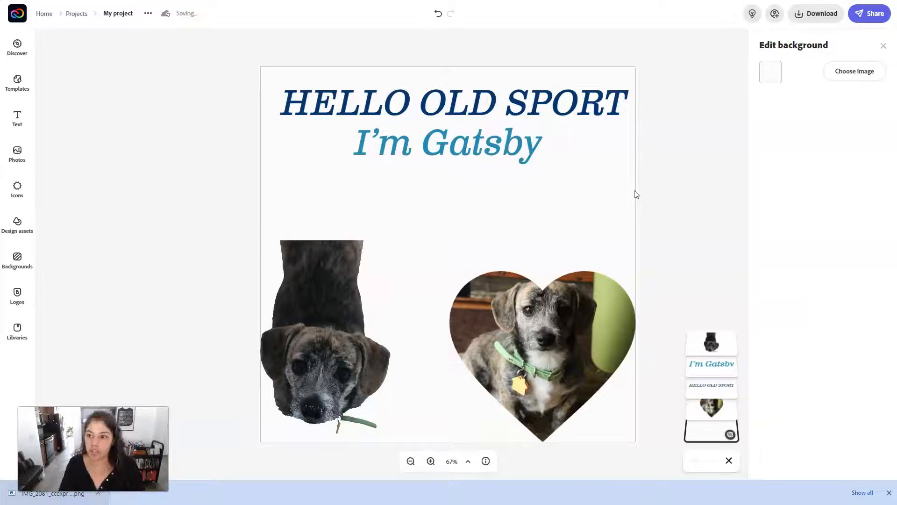
pyautogui.click(884, 45)
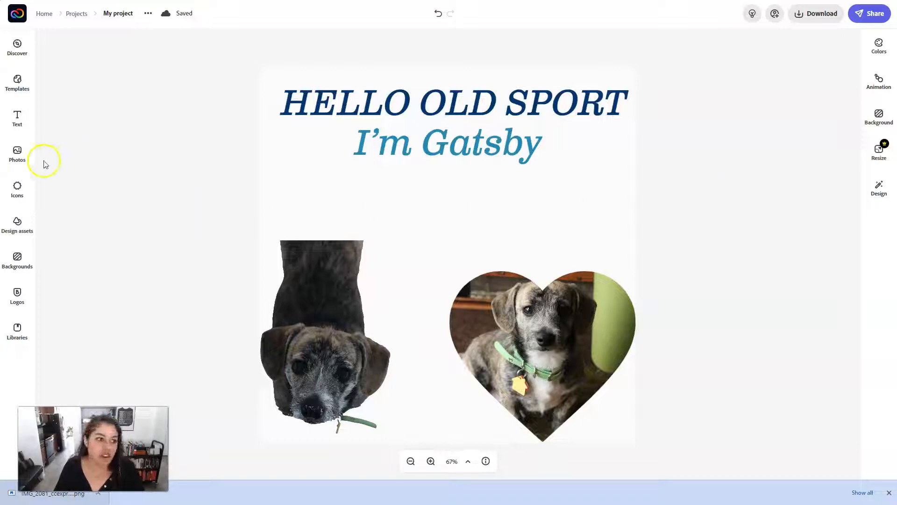
# Step: Add the blocky black dog icon in the post's lower-left corner, and move the cutout dog photo to the upper-right corner
pyautogui.click(17, 191)
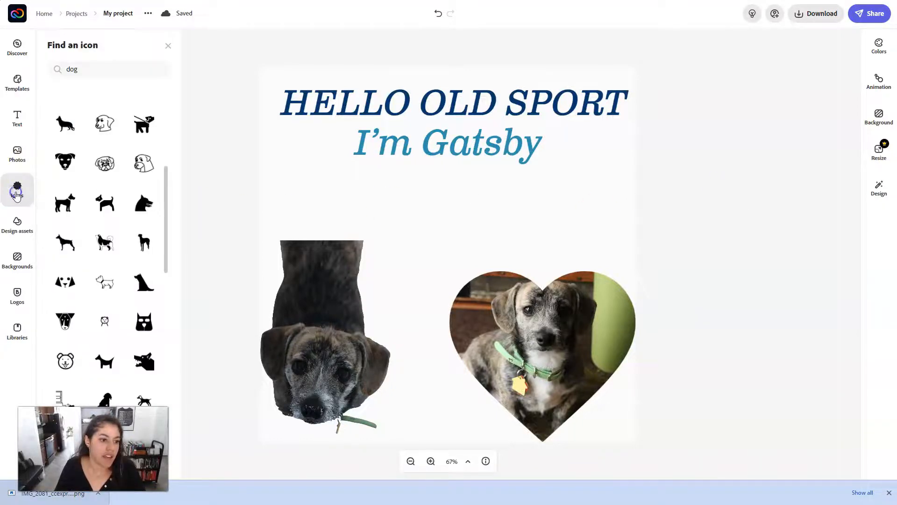
pyautogui.scroll(-10, 133, 224)
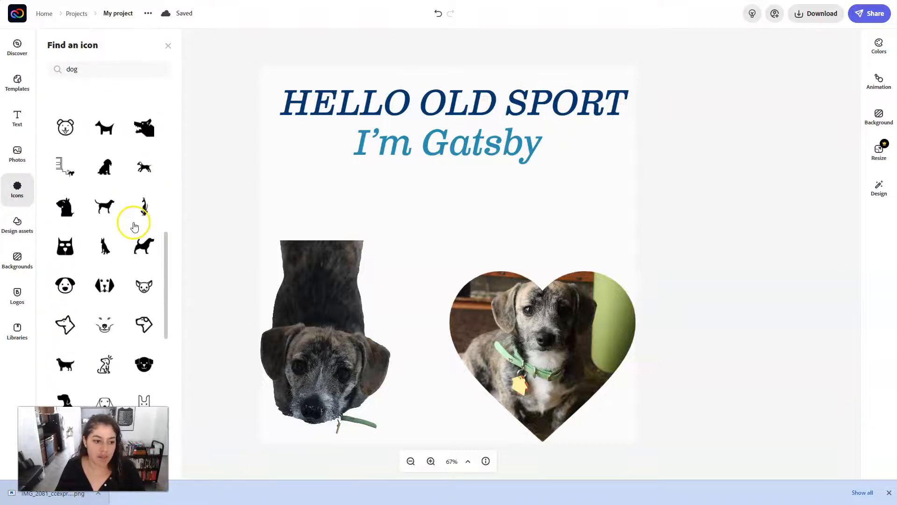
pyautogui.scroll(-1, 132, 232)
pyautogui.scroll(-8, 121, 338)
pyautogui.scroll(20, 120, 334)
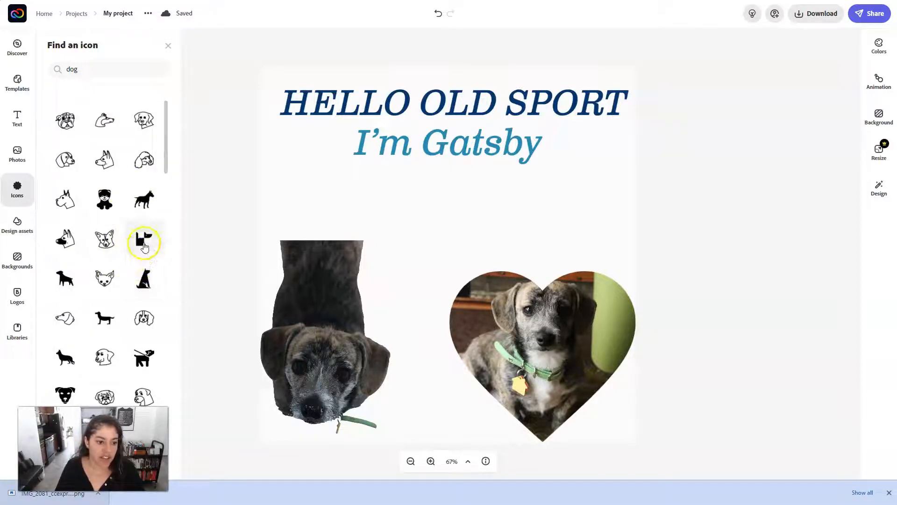
pyautogui.click(143, 245)
pyautogui.moveTo(426, 256); pyautogui.dragTo(306, 402)
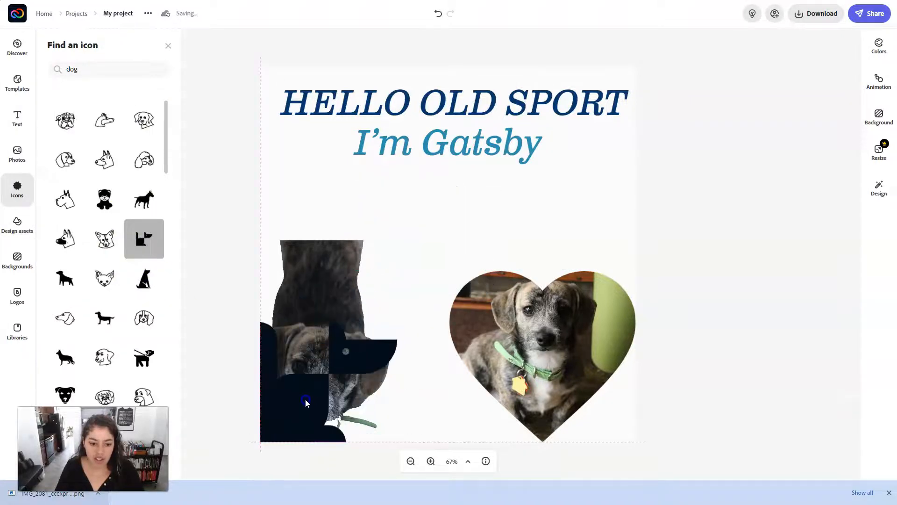
pyautogui.moveTo(318, 285); pyautogui.dragTo(600, 116)
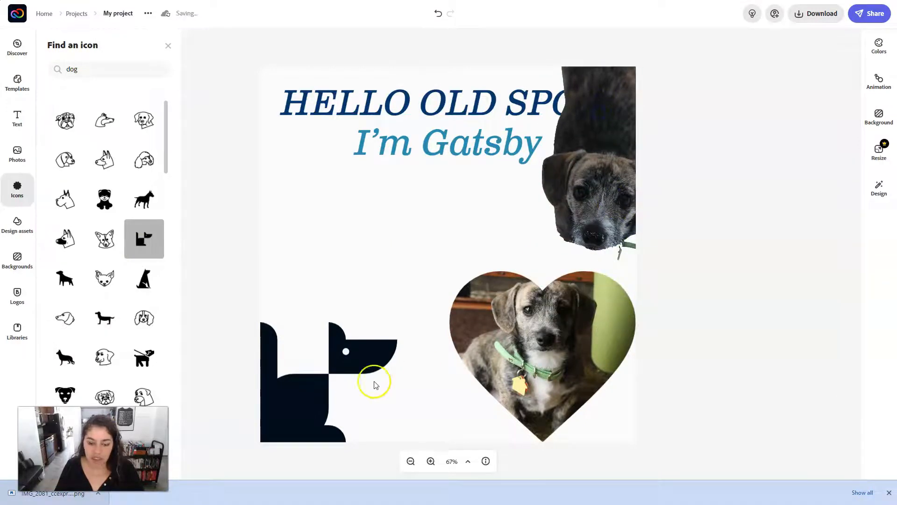
# Step: Try the outlined pointy-eared dog face icon beside the blocky dog, and delete it
pyautogui.scroll(-2, 127, 243)
pyautogui.moveTo(105, 186); pyautogui.dragTo(410, 291)
pyautogui.moveTo(352, 282); pyautogui.dragTo(393, 420)
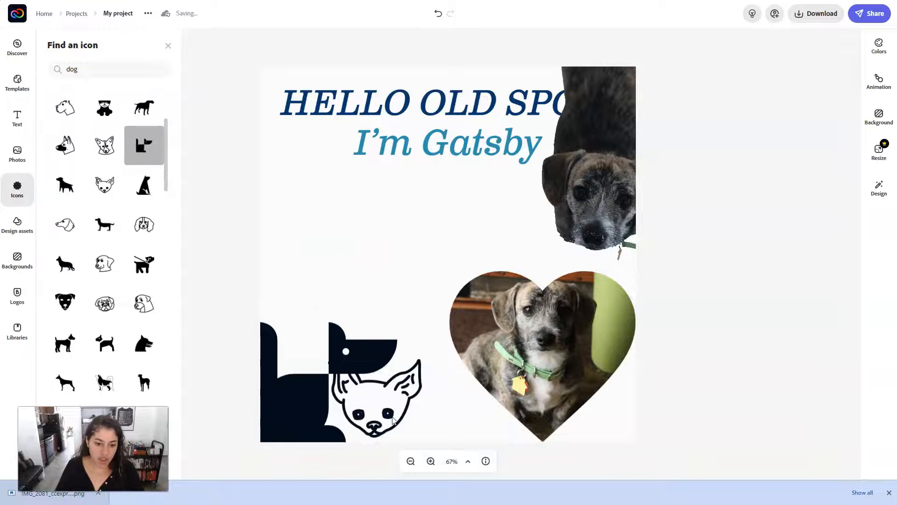
pyautogui.click(381, 407)
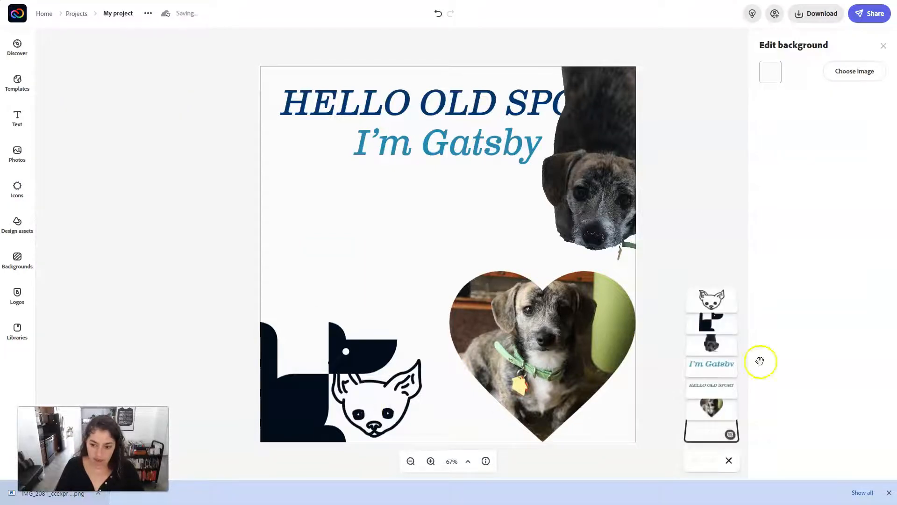
pyautogui.click(712, 299)
pyautogui.click(724, 125)
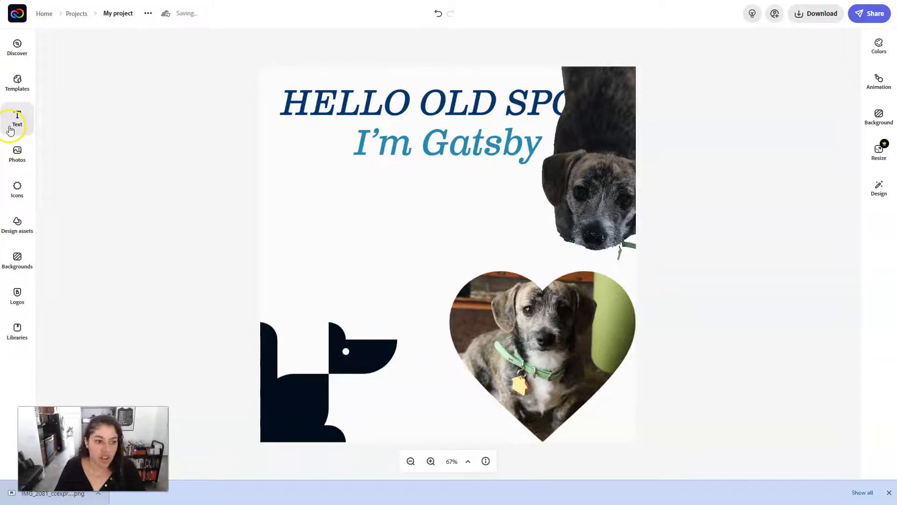
# Step: Browse the design asset categories, from trending items and illustrations down to frames, elements and textures
pyautogui.click(20, 187)
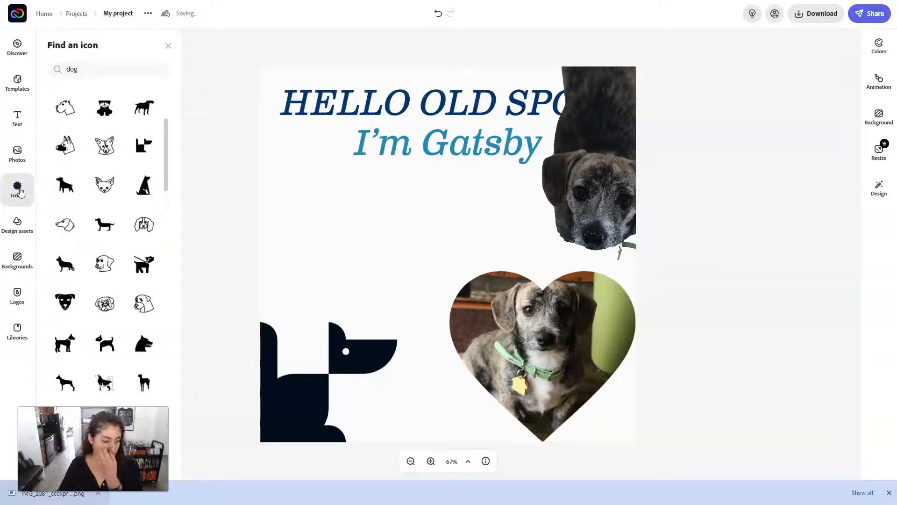
pyautogui.click(17, 230)
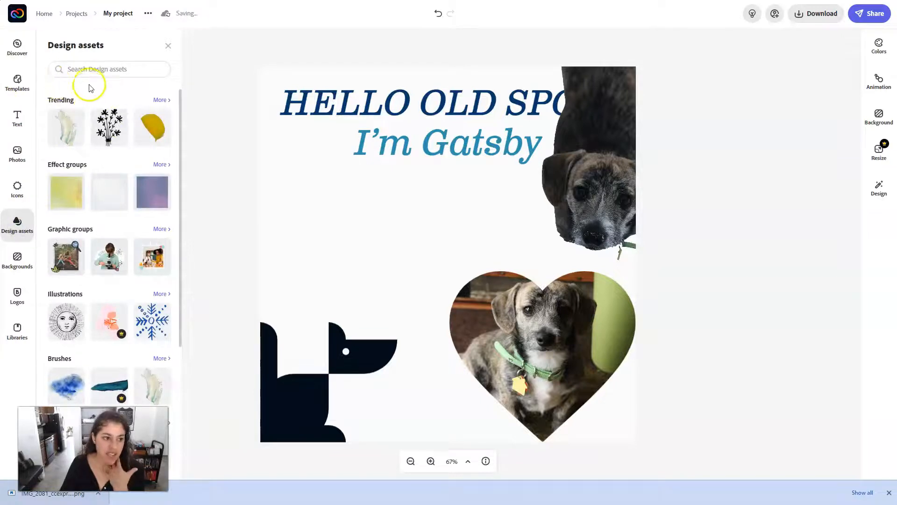
pyautogui.scroll(-4, 125, 305)
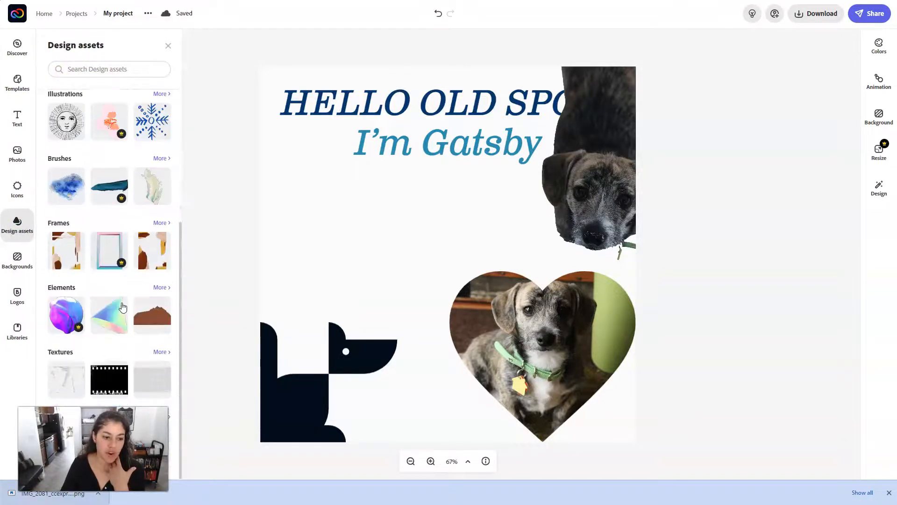